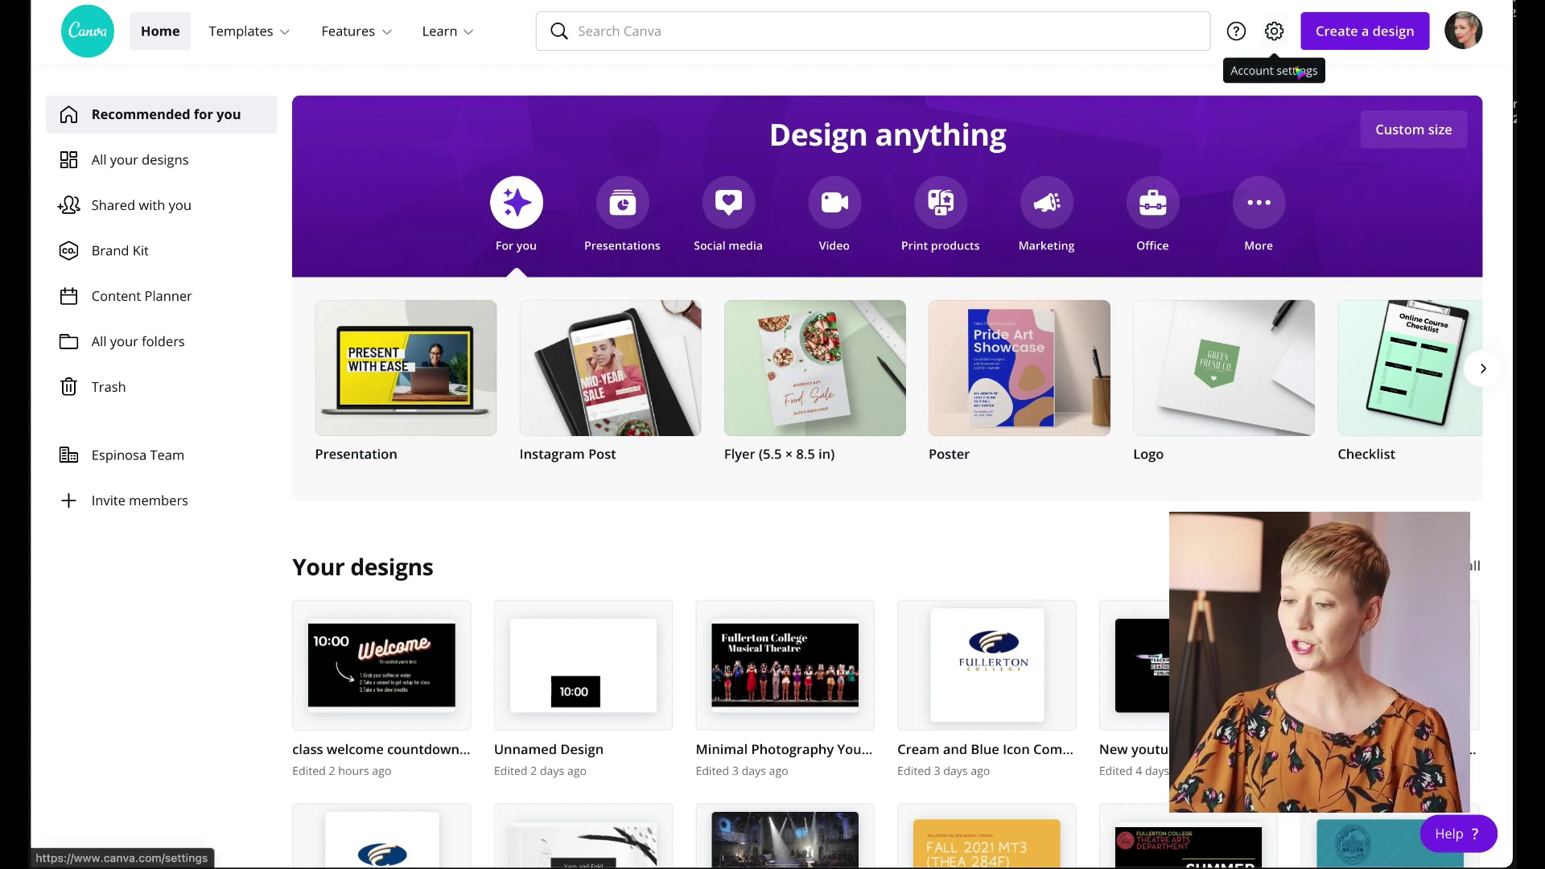
Step: Start a new blank 1080p Video design from Create a design
left_click(1367, 35)
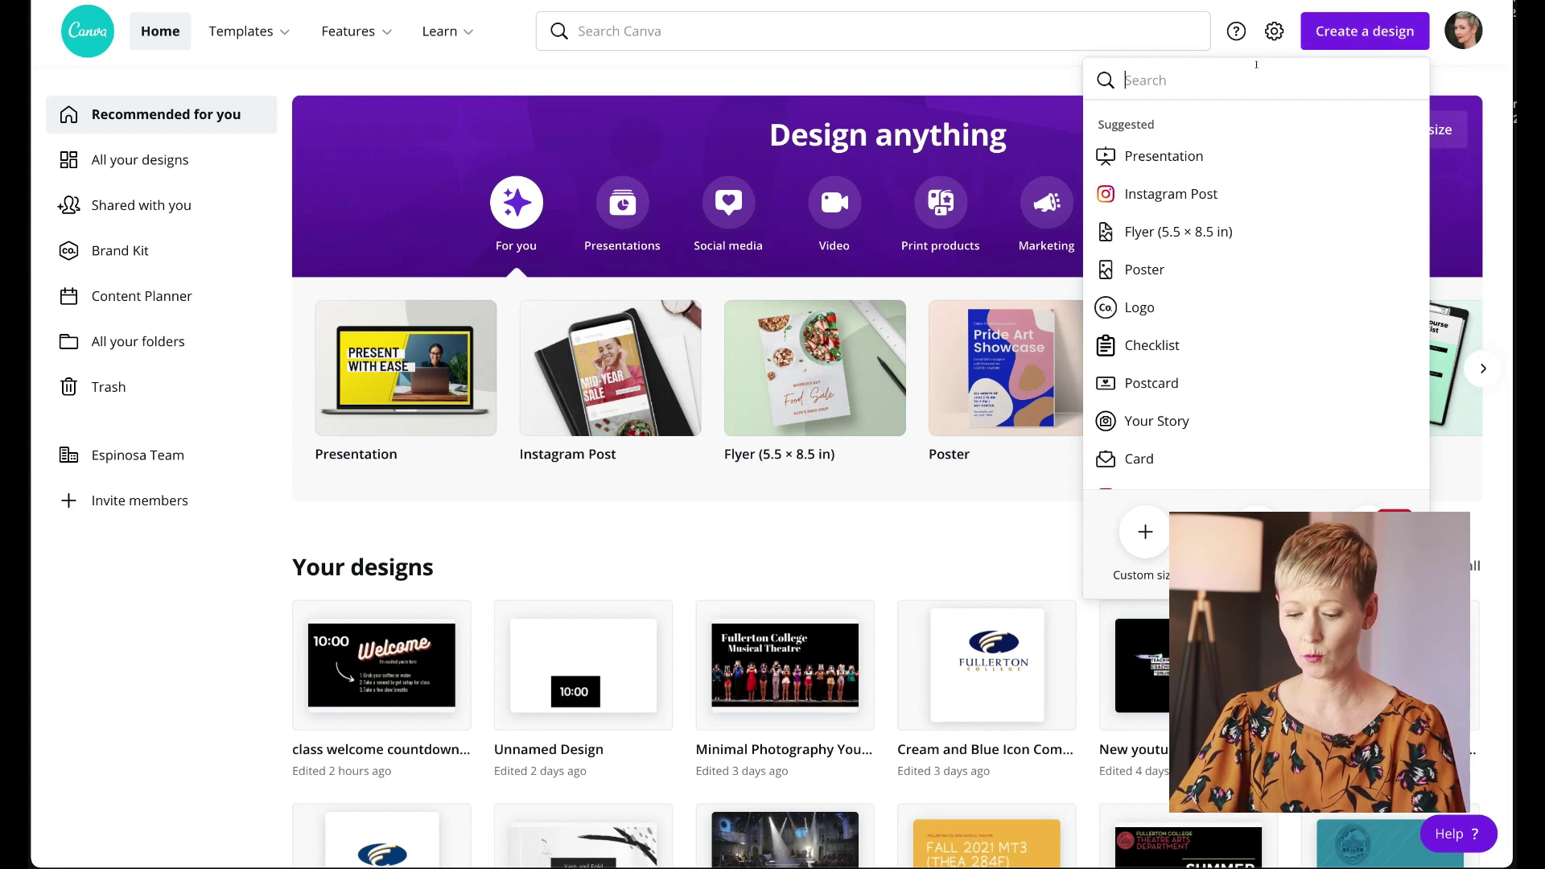
type("v")
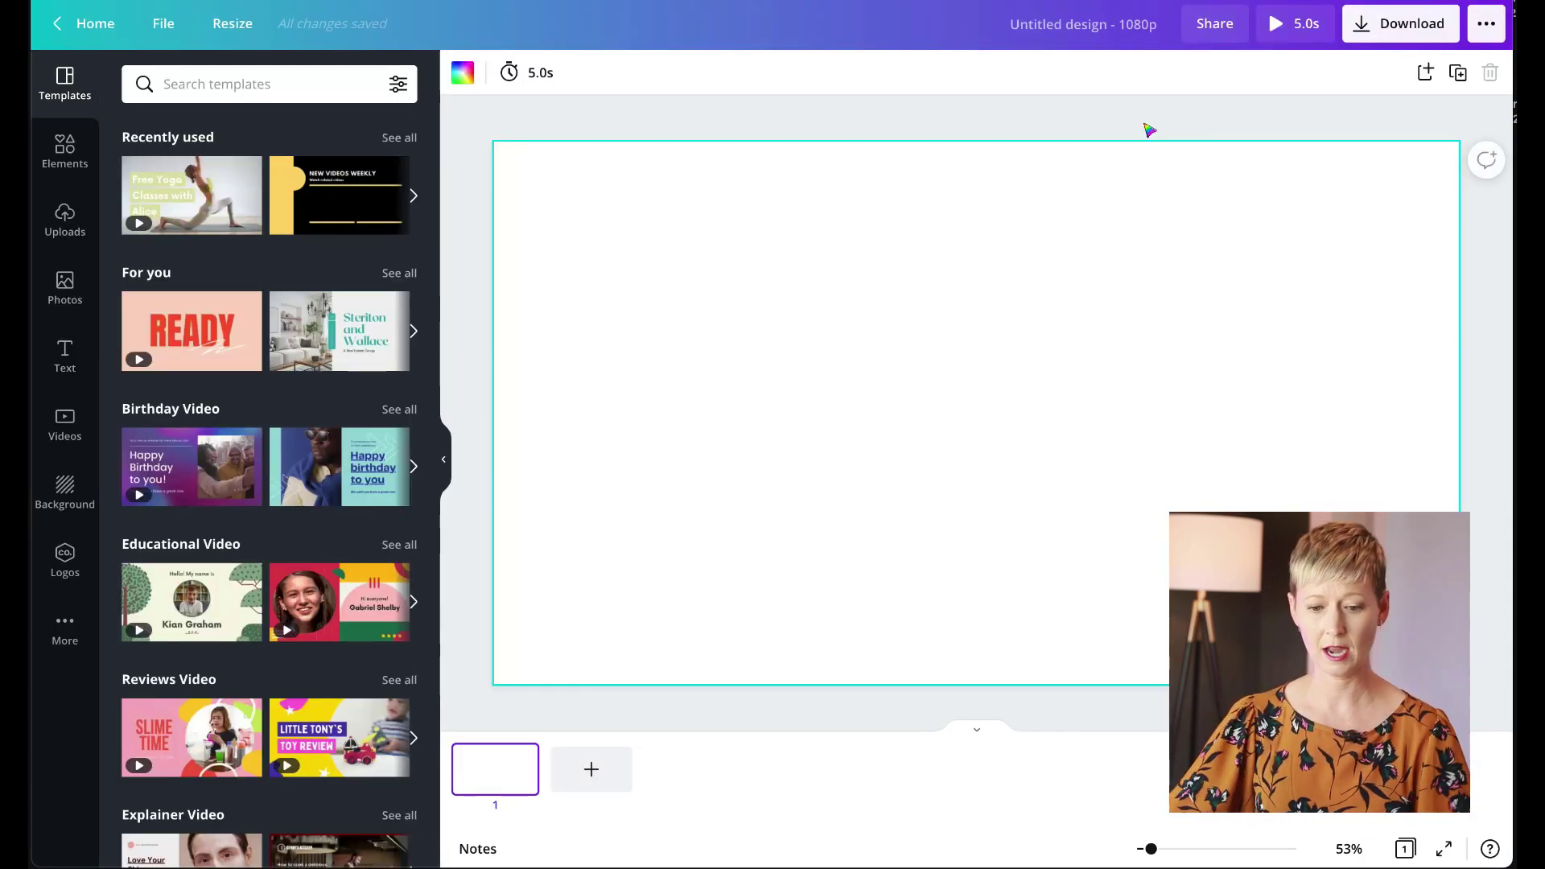
Step: Search Elements for 'timer' and add the 10:00 countdown video to the page
left_click(70, 158)
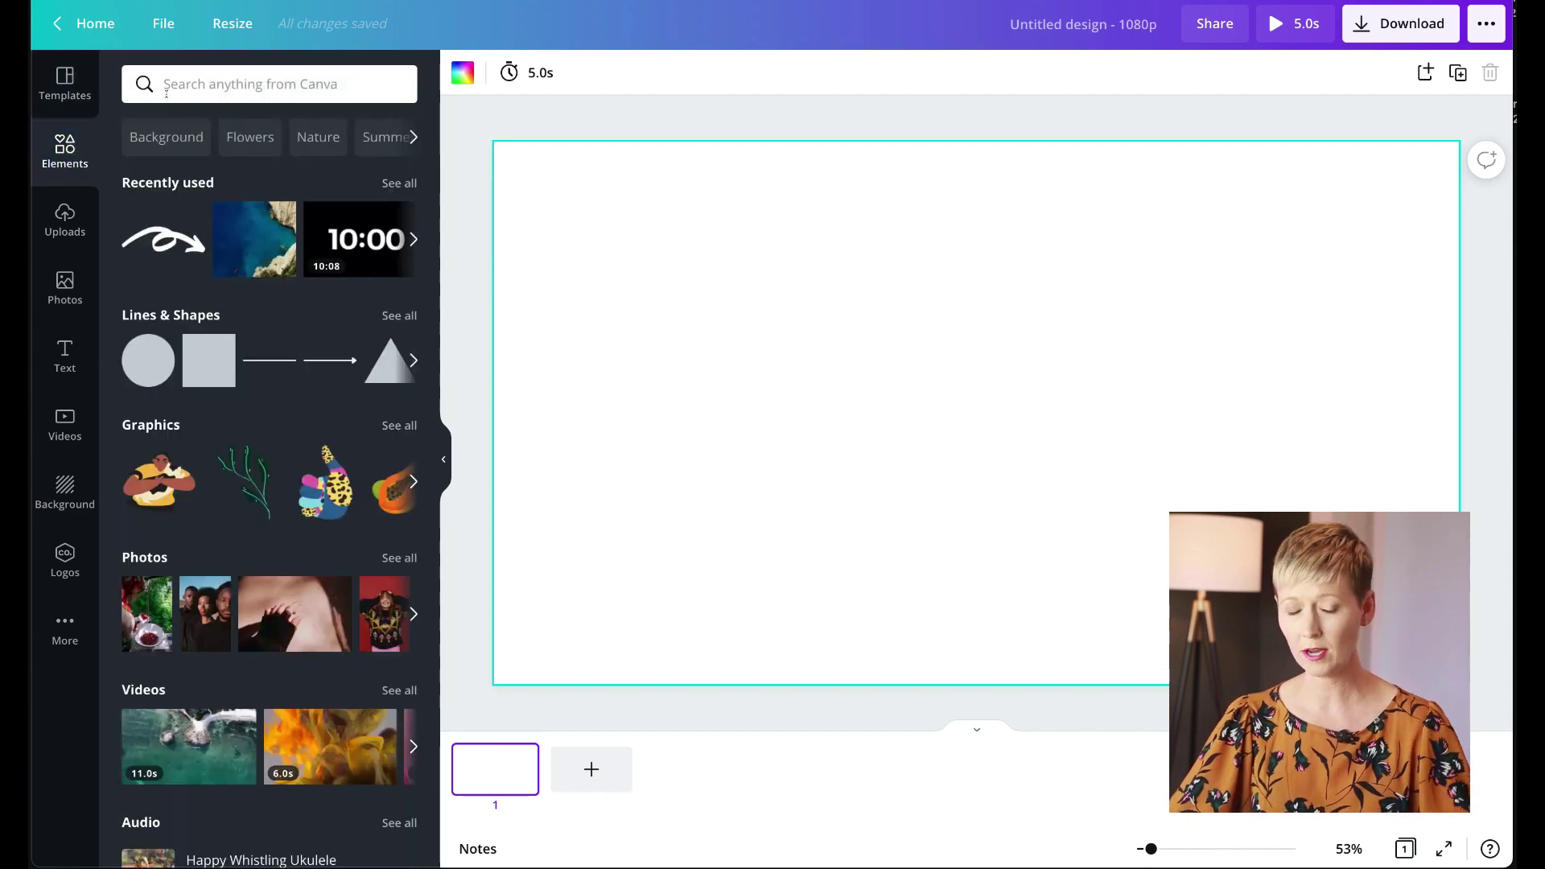
left_click(170, 85)
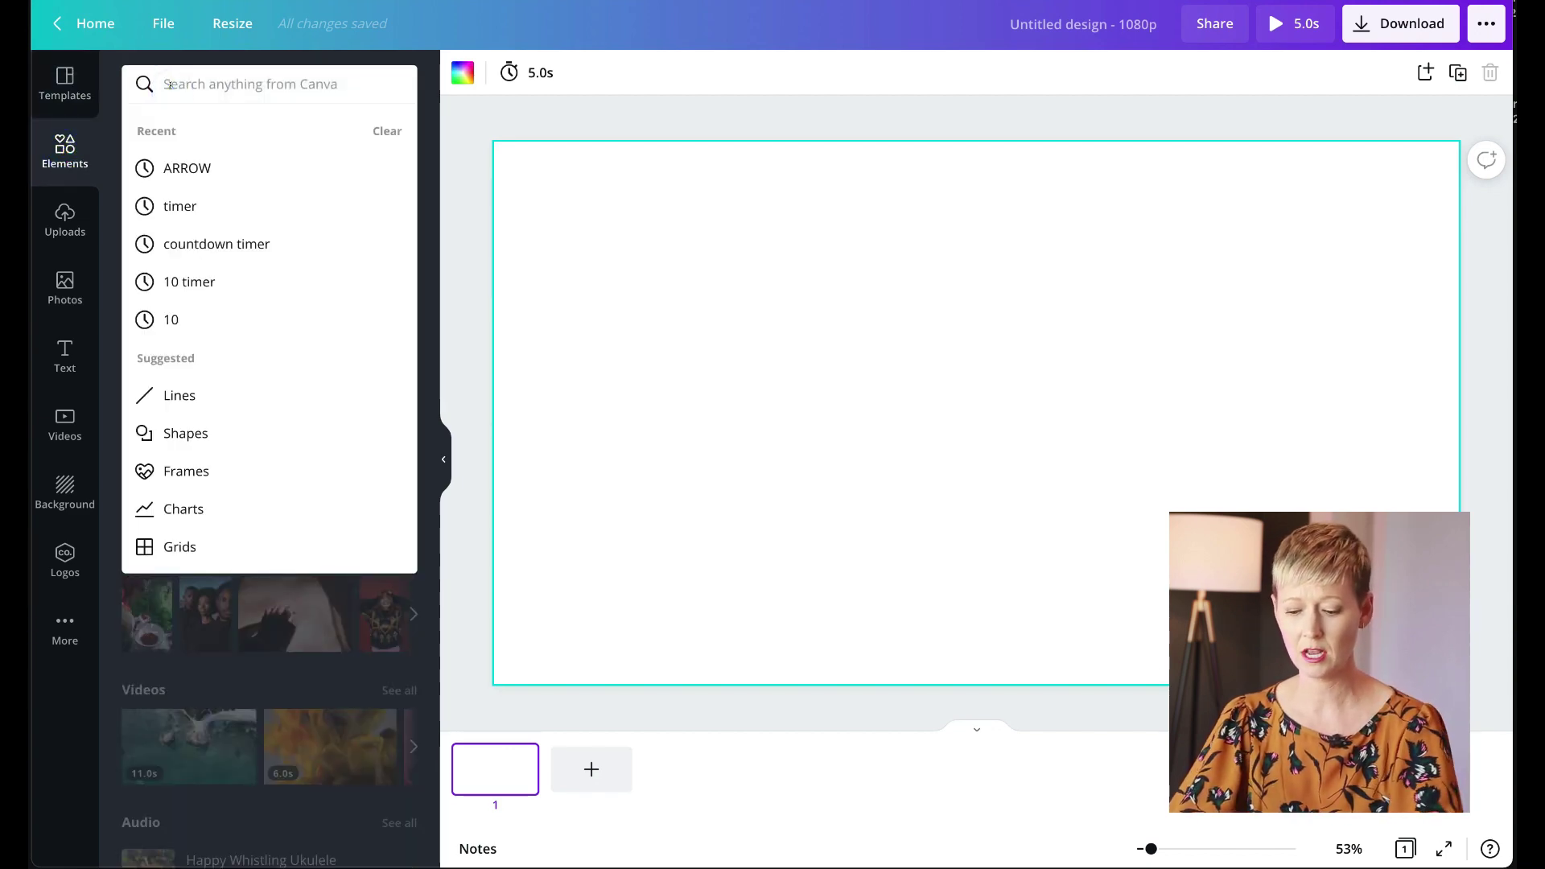
type("timer")
key("Return")
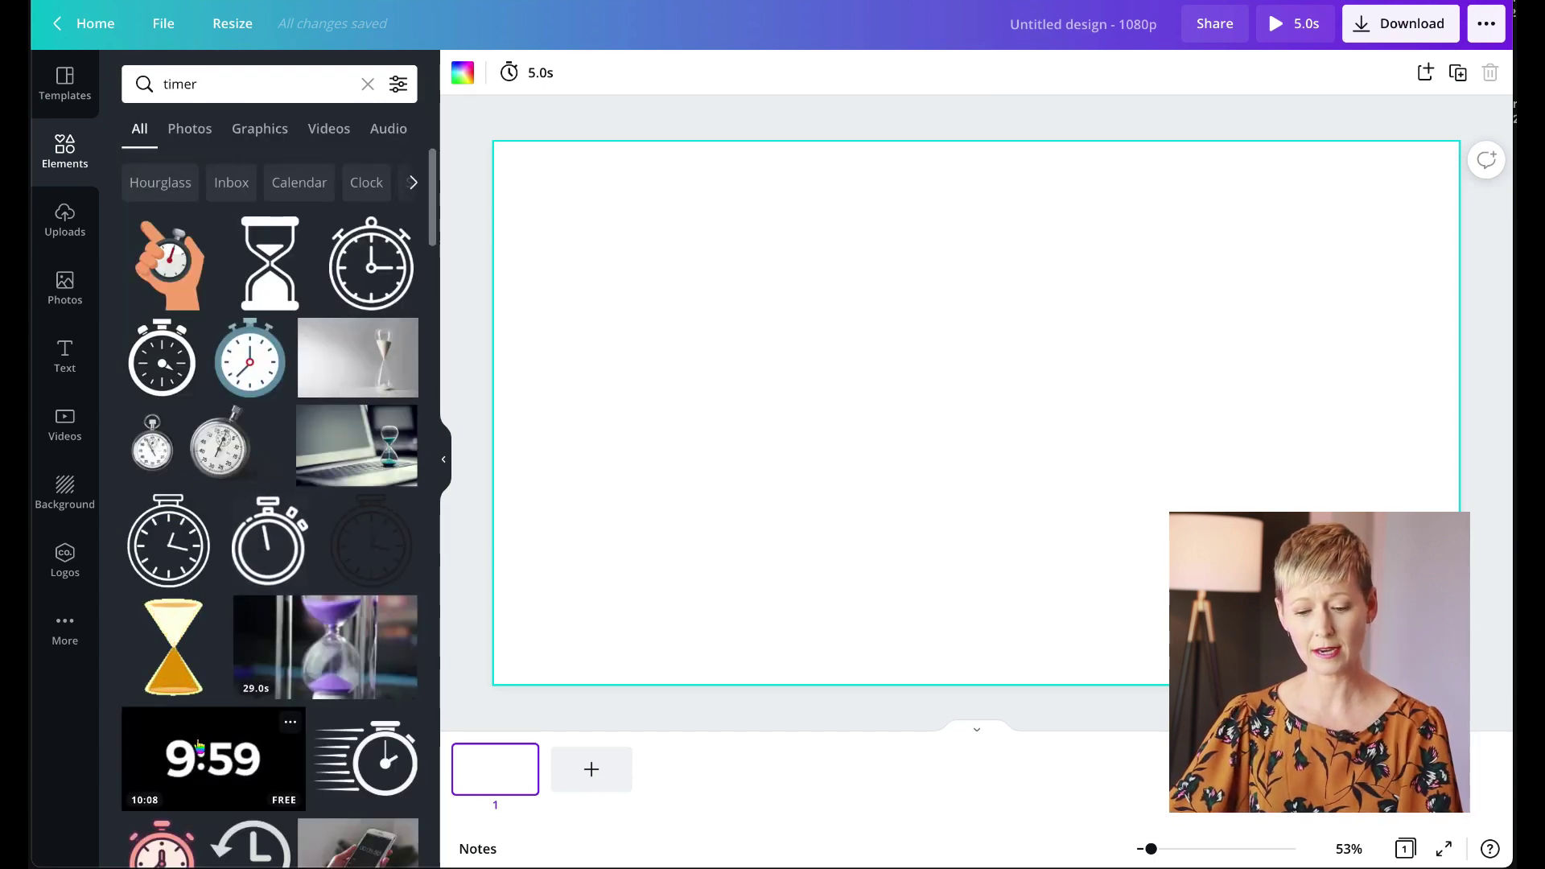
left_click(200, 765)
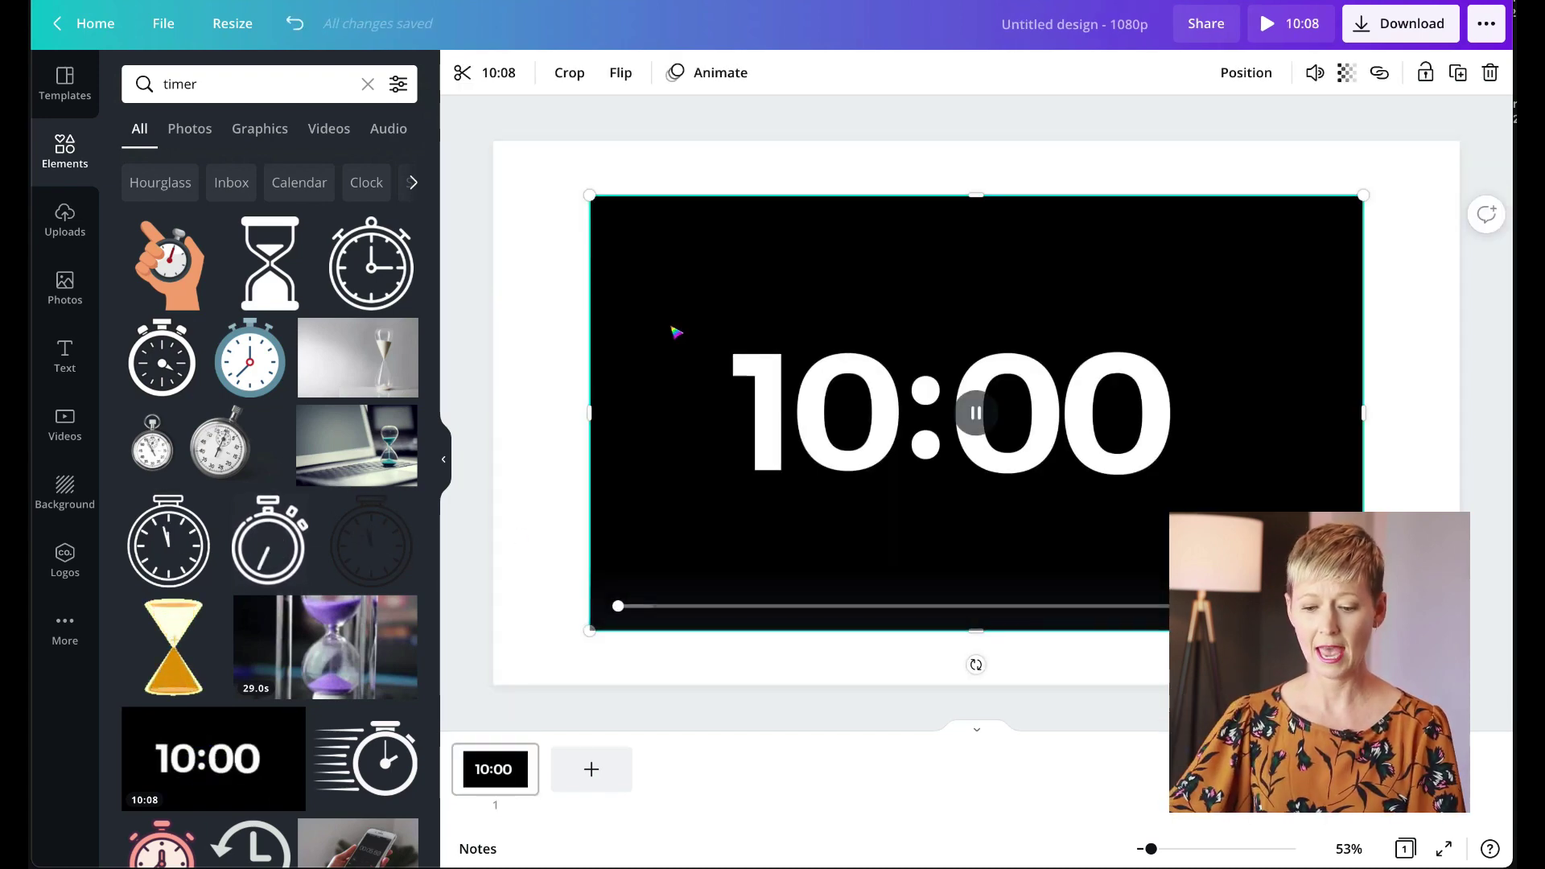
Step: Rerun the elements search as 'countdown timer' and browse the results
scroll(223, 565, "down", 7)
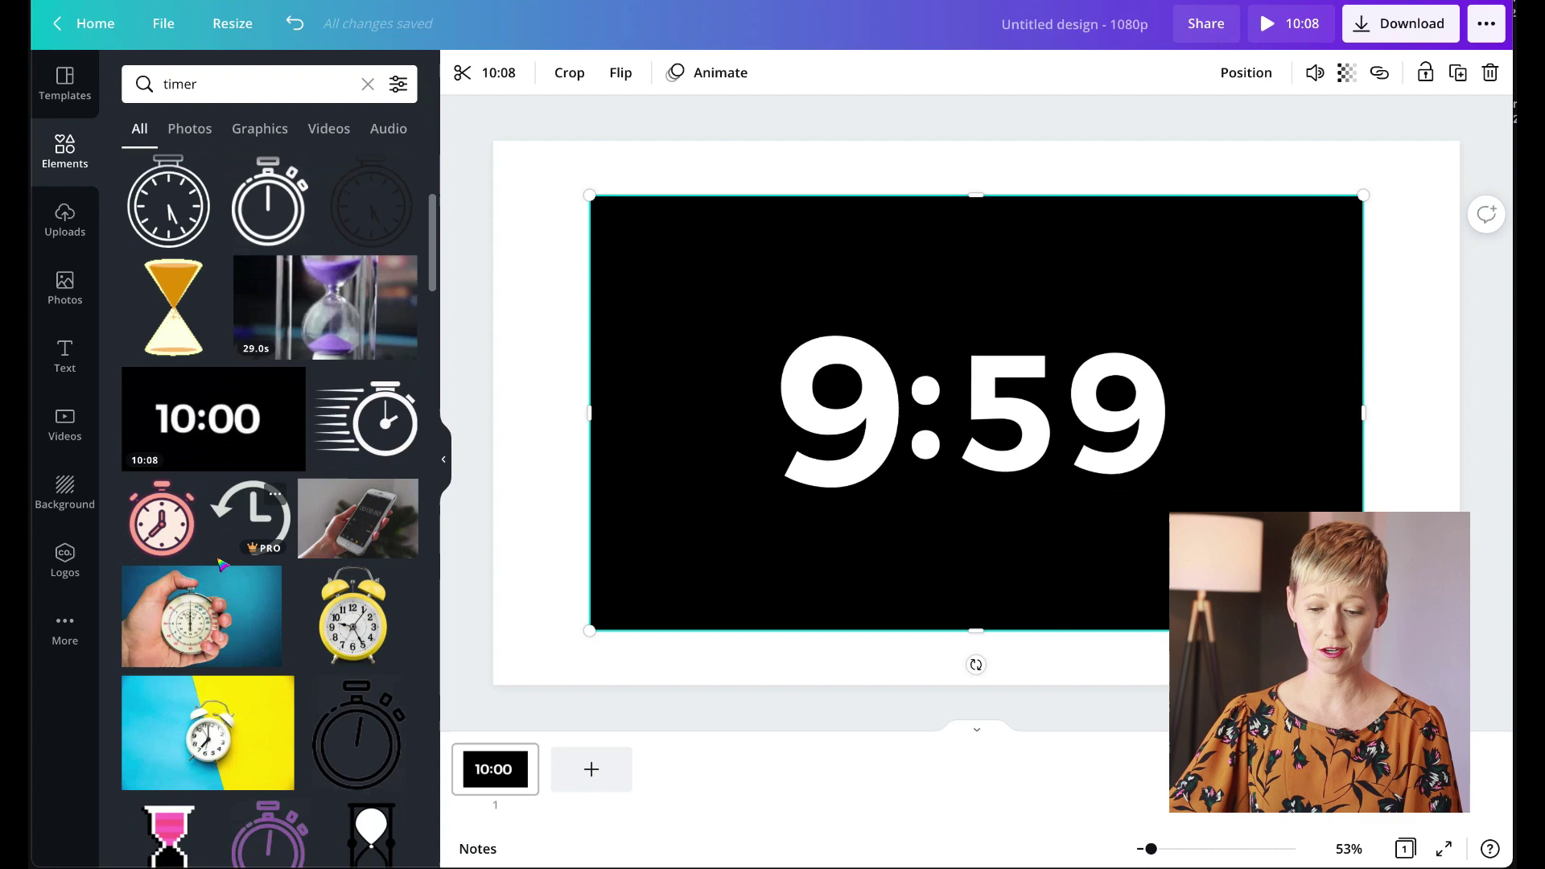
scroll(223, 564, "down", 4)
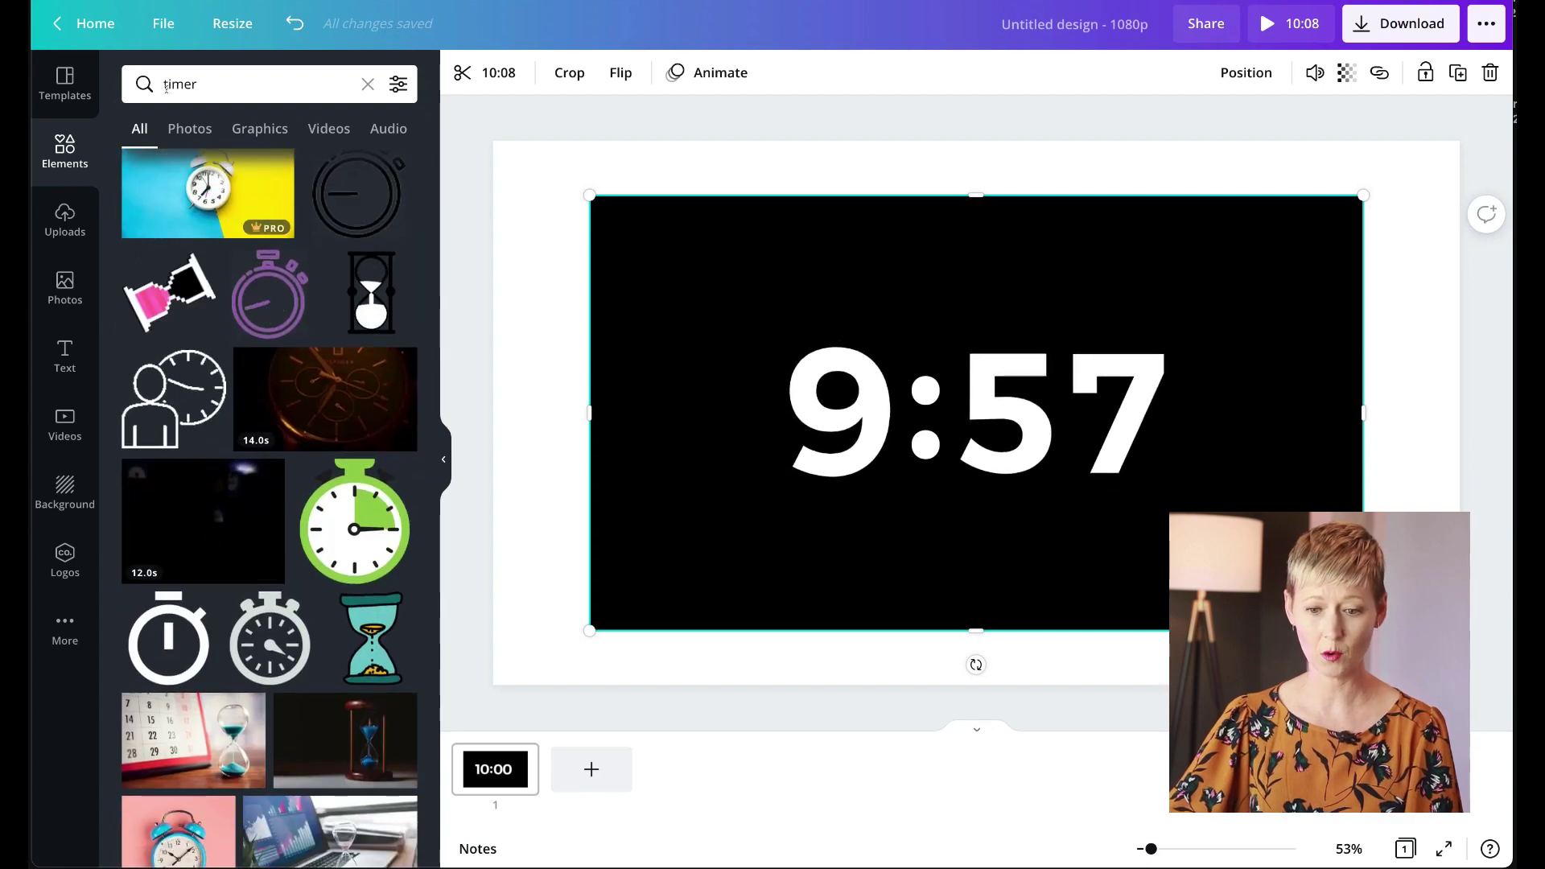
left_click(163, 83)
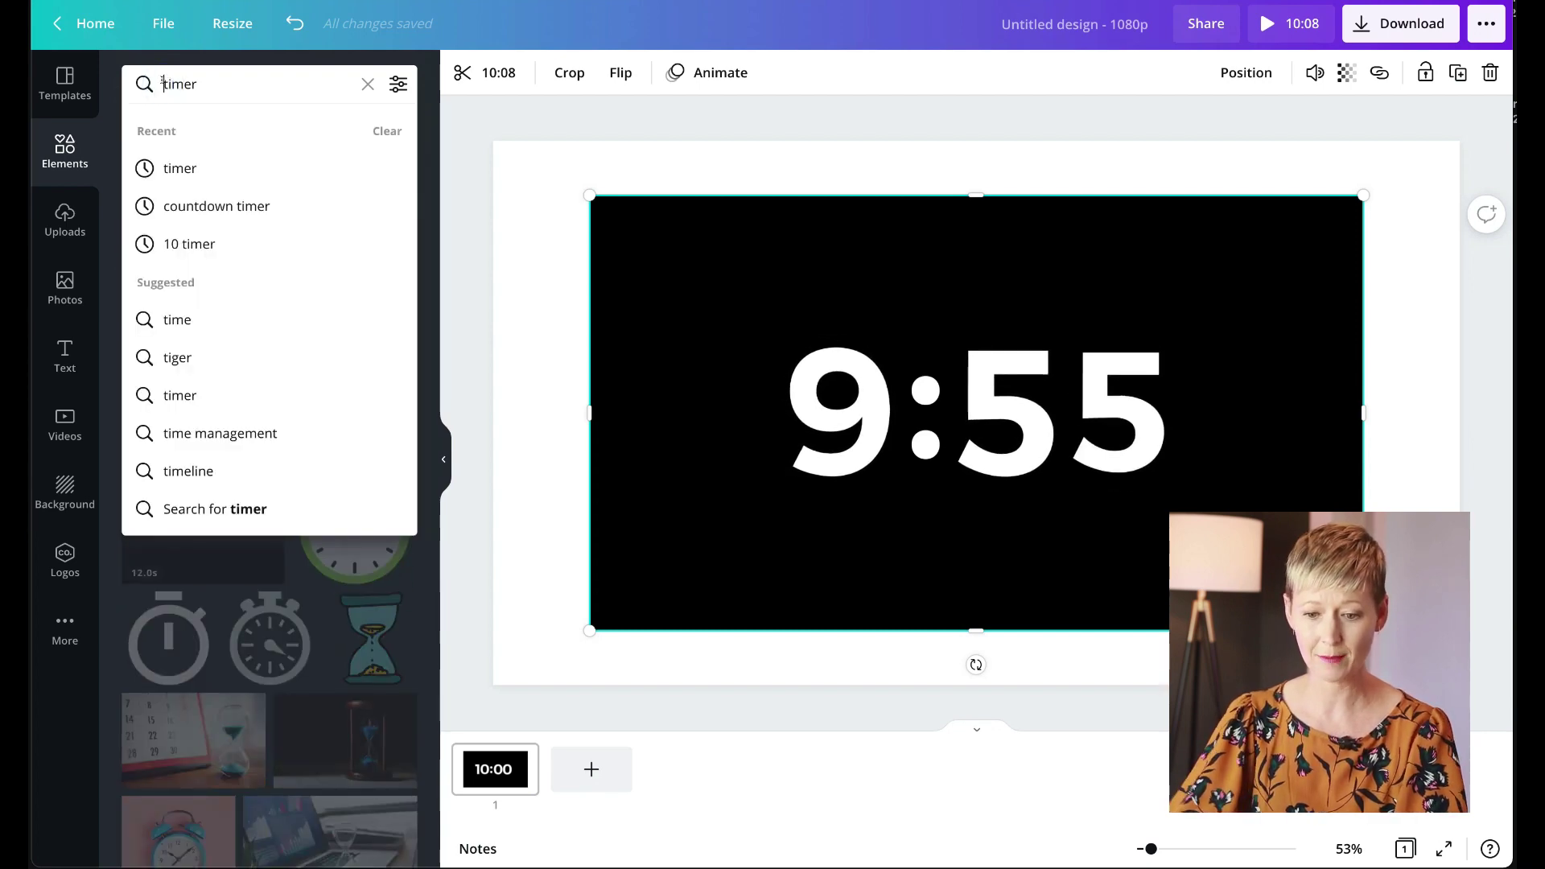
left_click(196, 206)
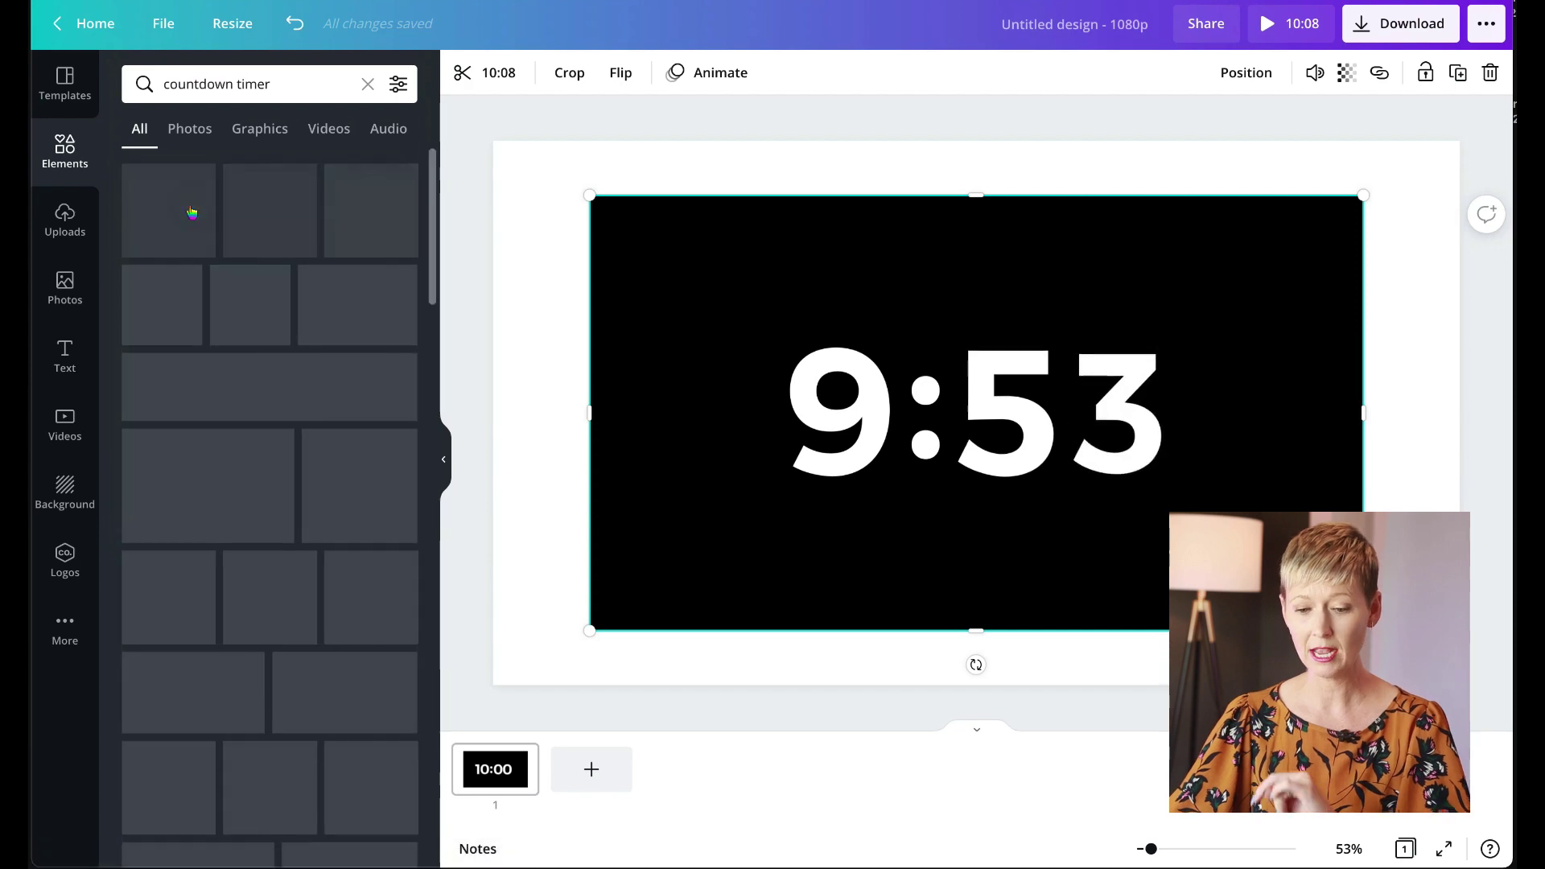
scroll(201, 453, "down", 8)
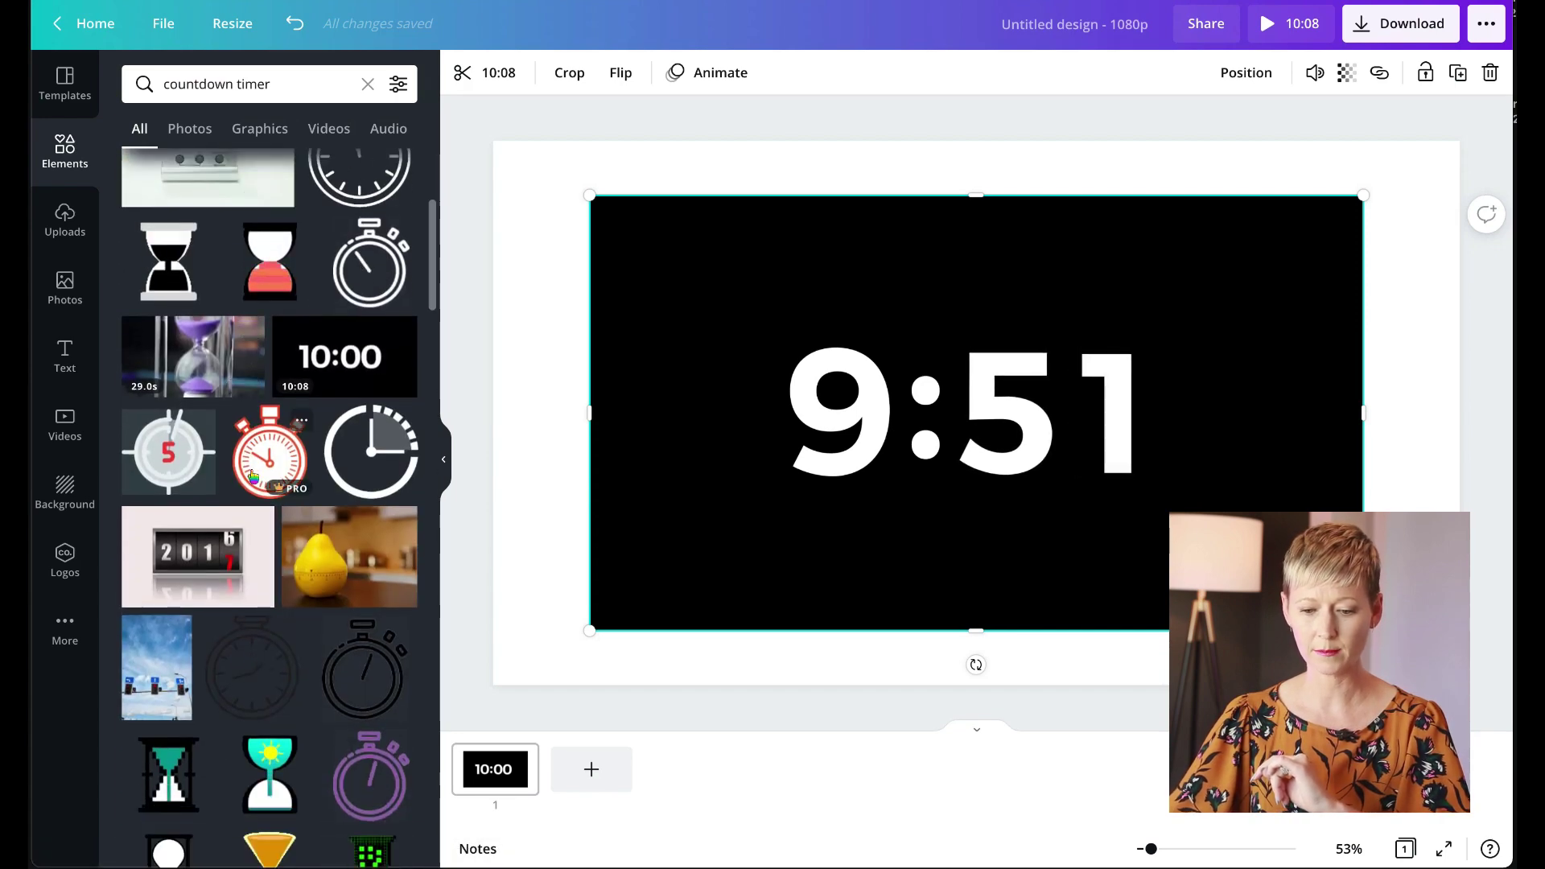
scroll(253, 475, "down", 6)
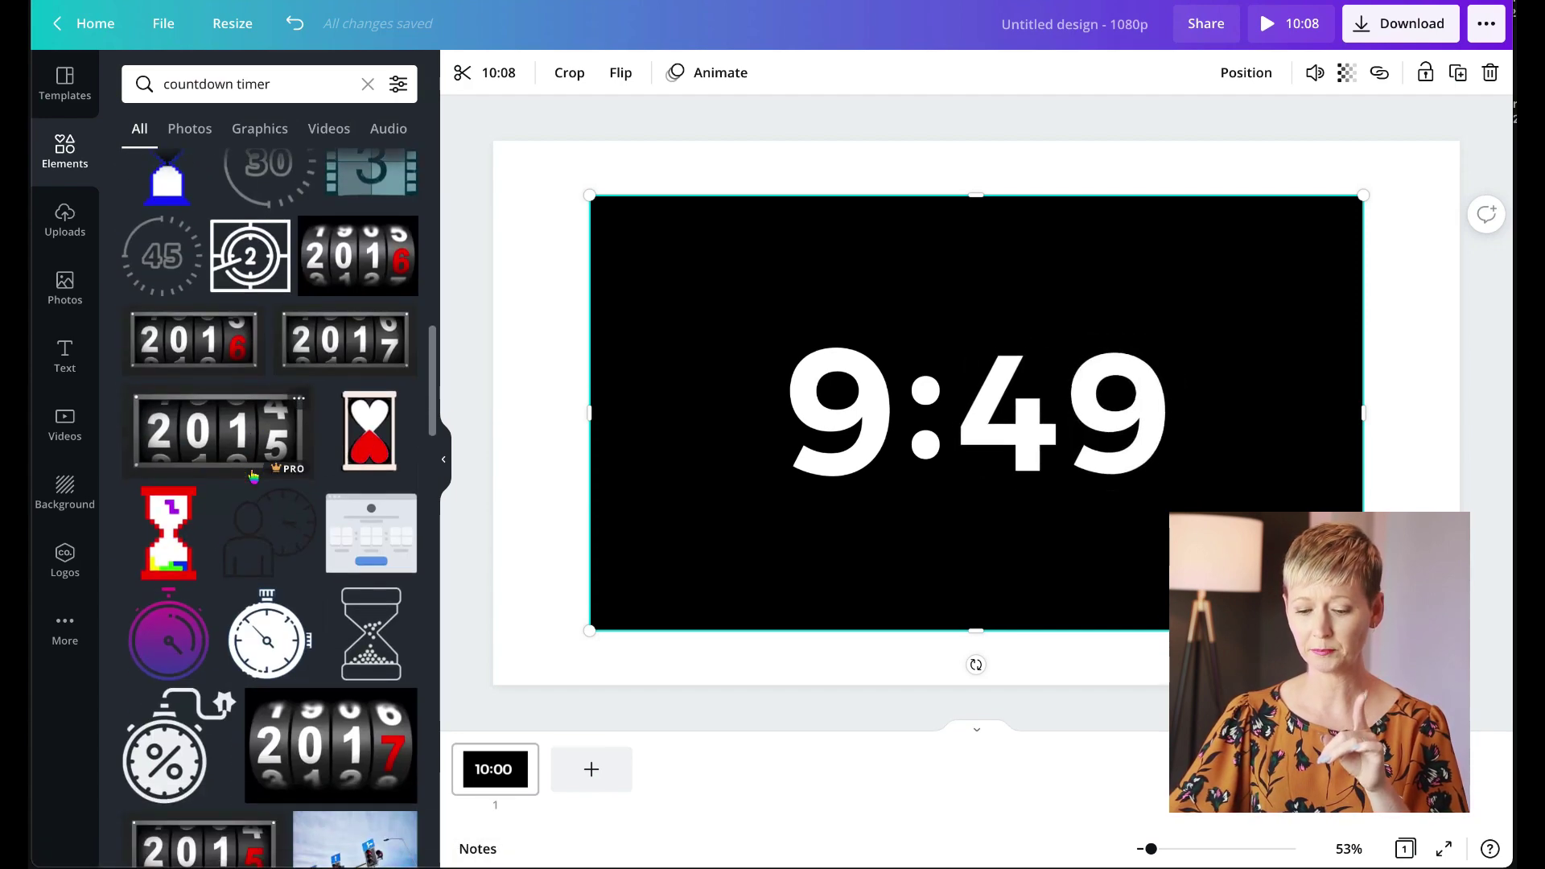
scroll(253, 475, "down", 1)
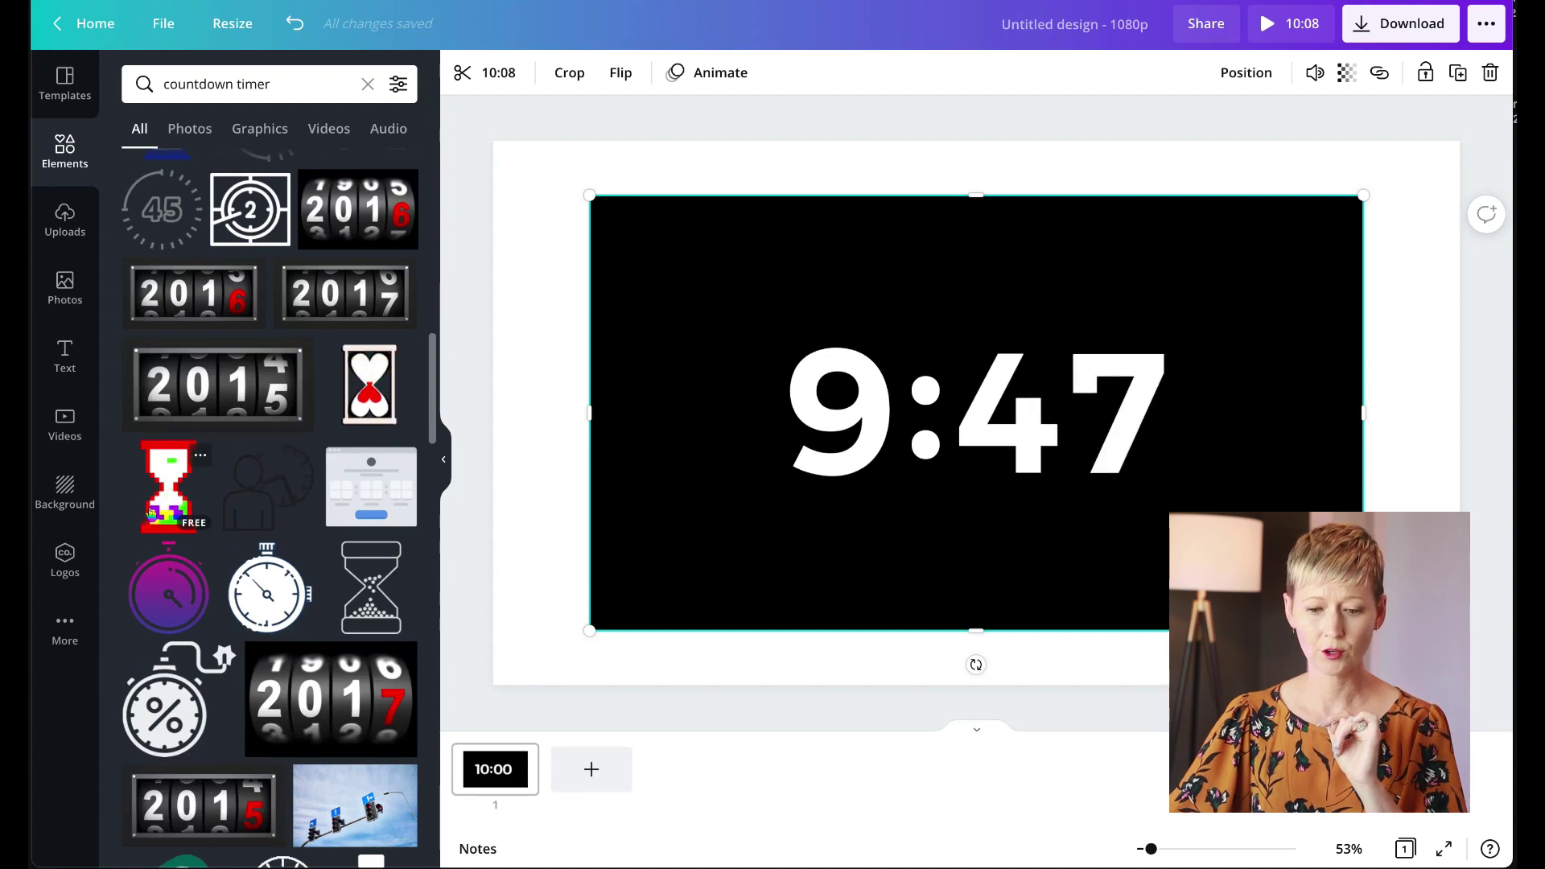
Step: Search the stock Videos library for 'timer' and scroll through the clips
left_click(64, 422)
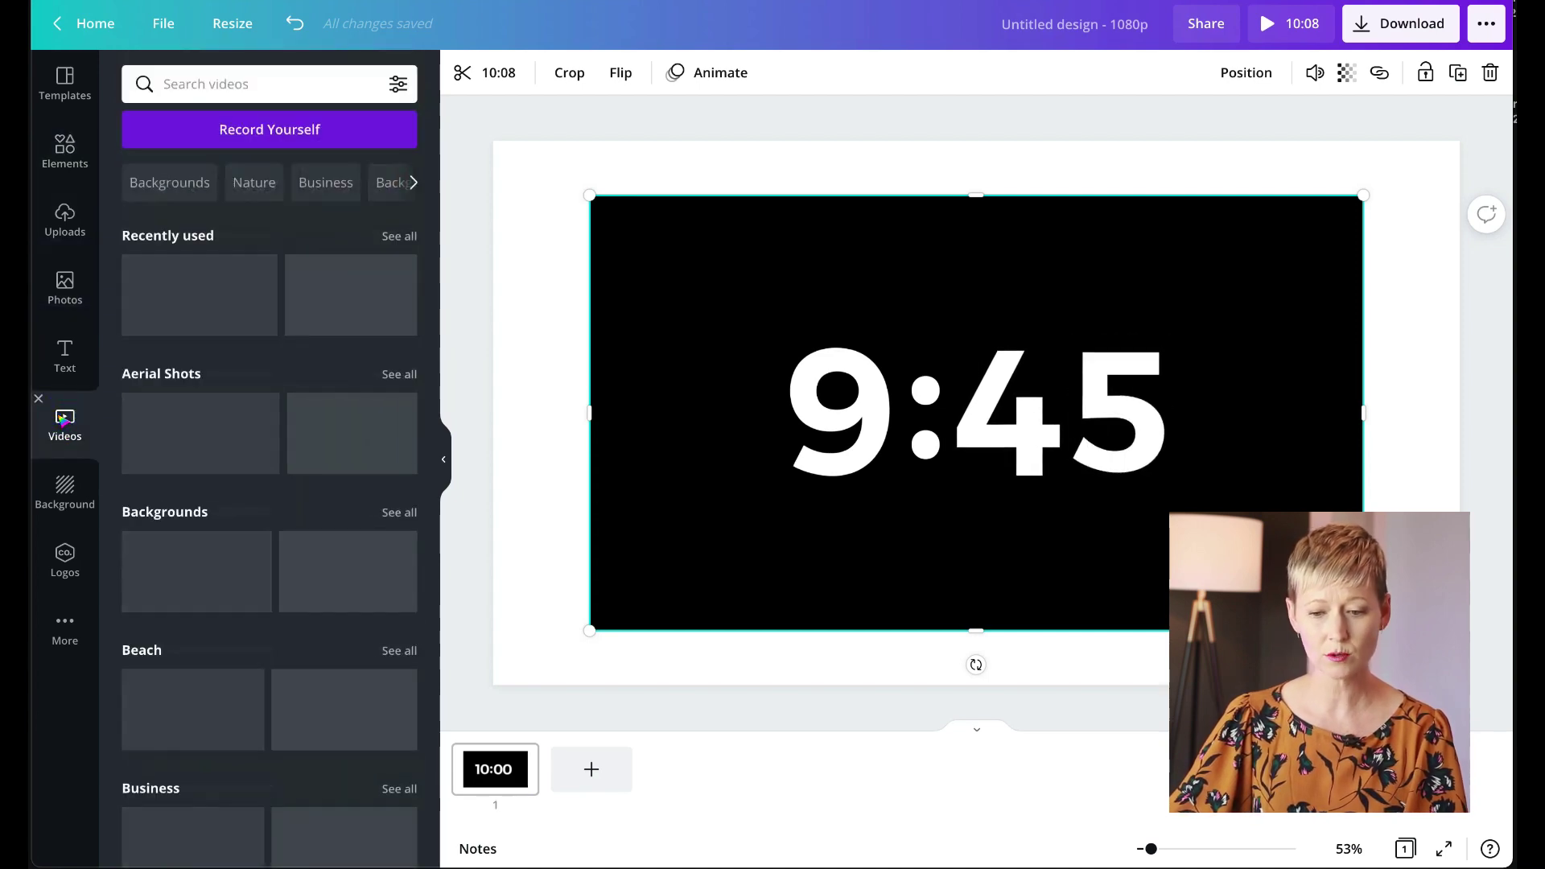
left_click(259, 83)
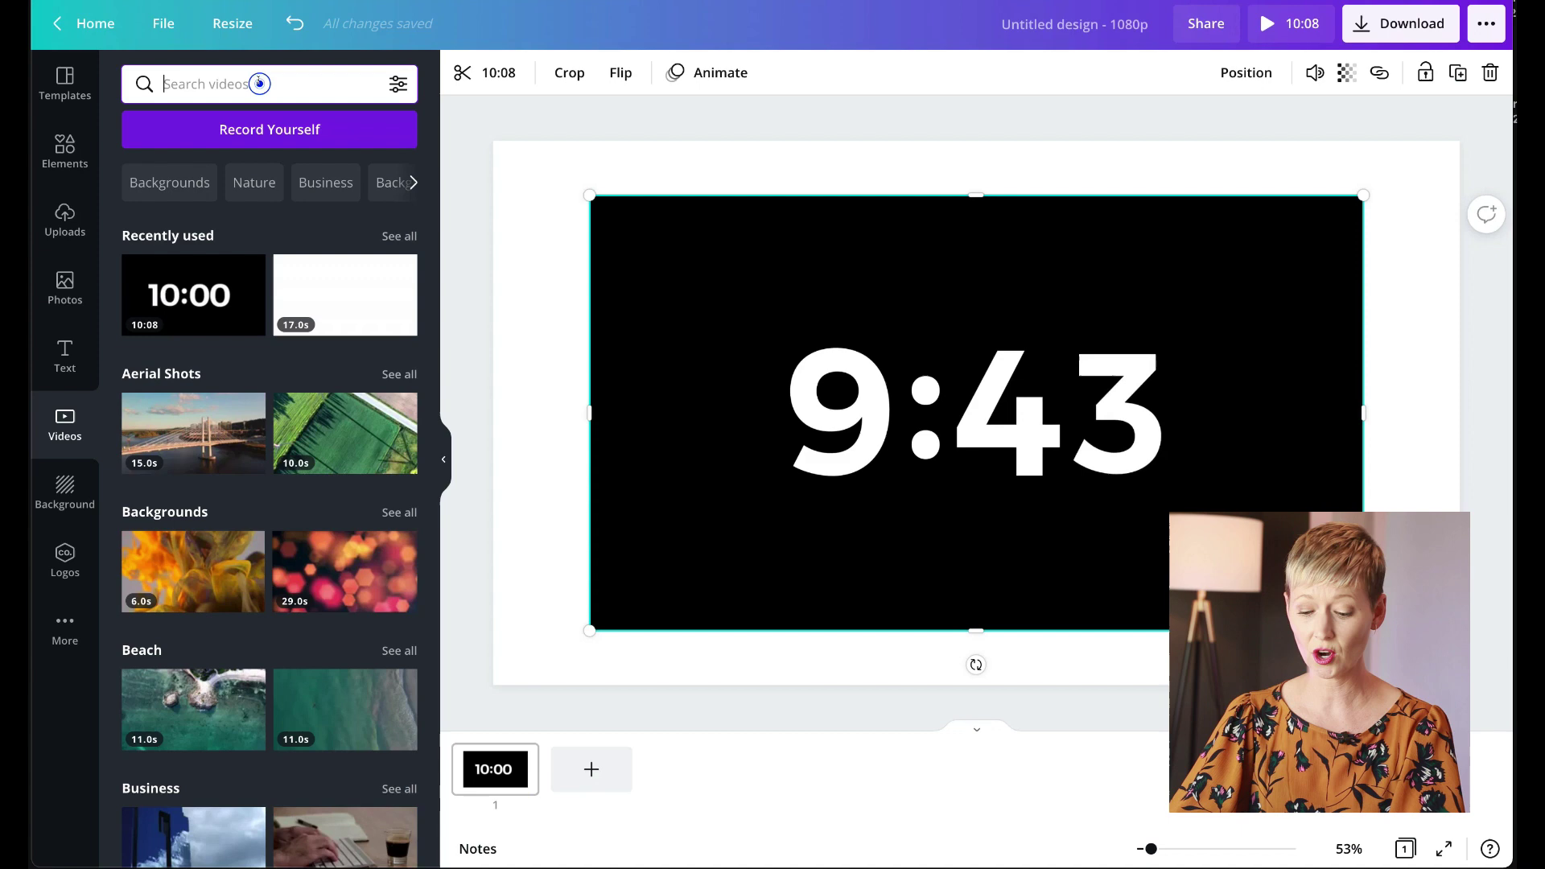
type("timer")
key("Return")
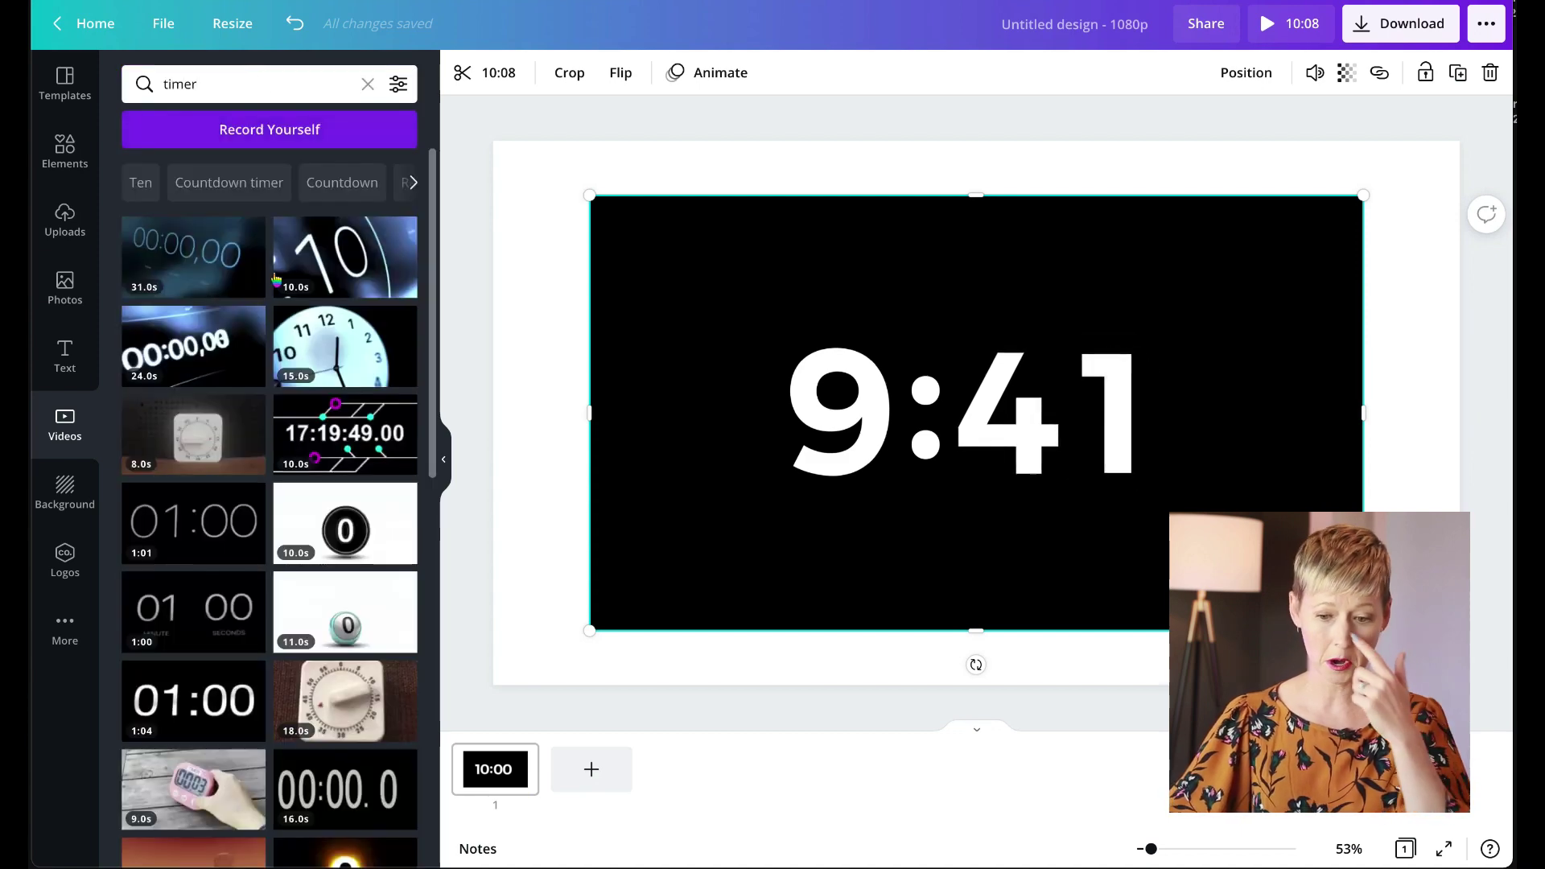
scroll(220, 528, "down", 1)
scroll(221, 527, "down", 6)
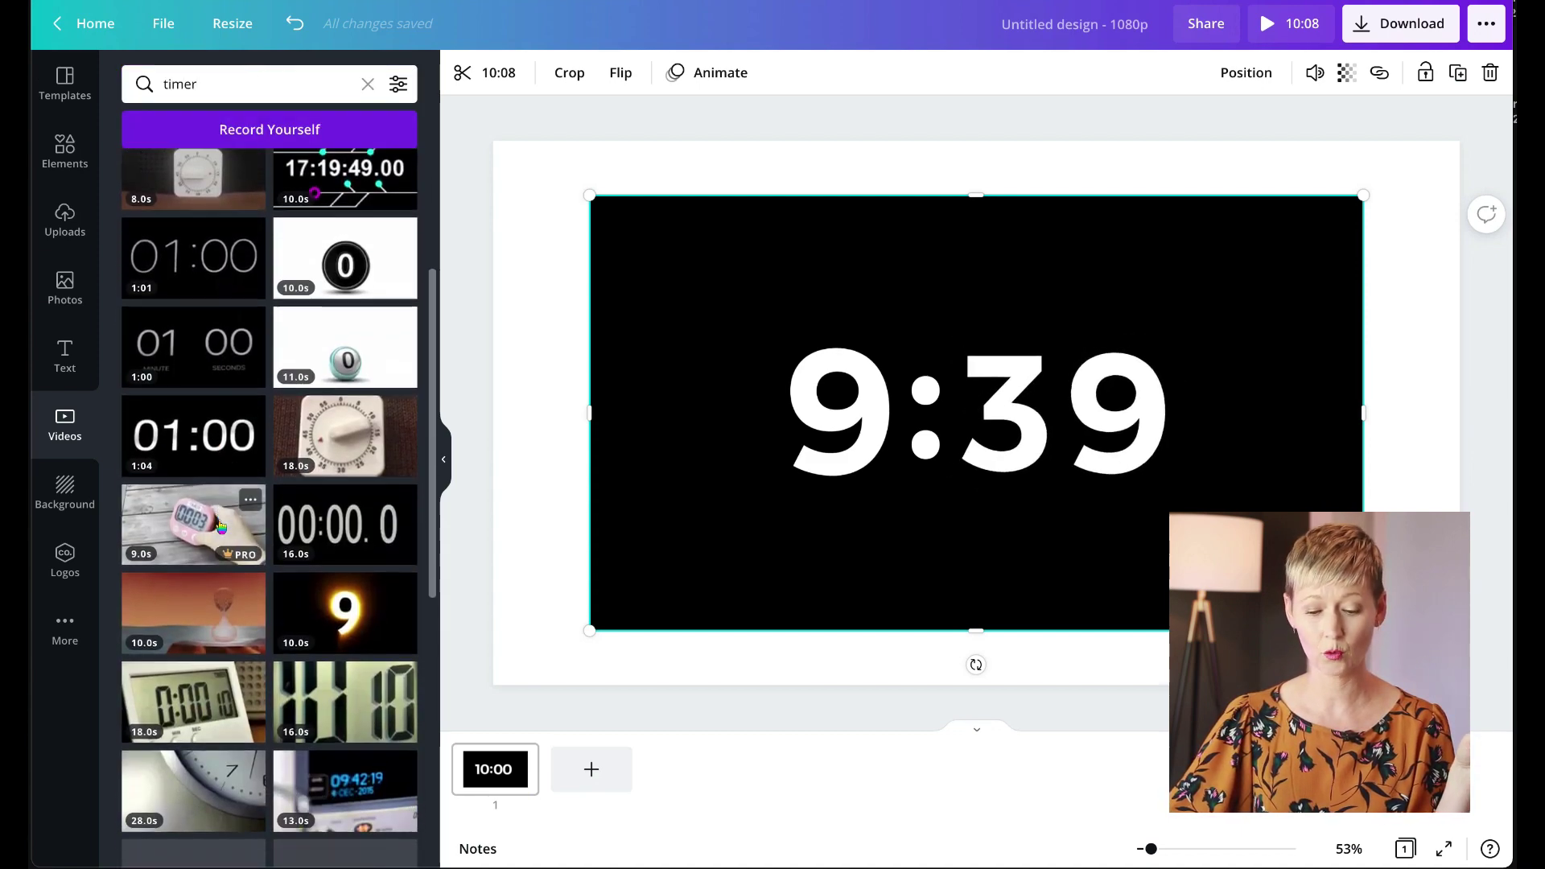
scroll(220, 527, "down", 2)
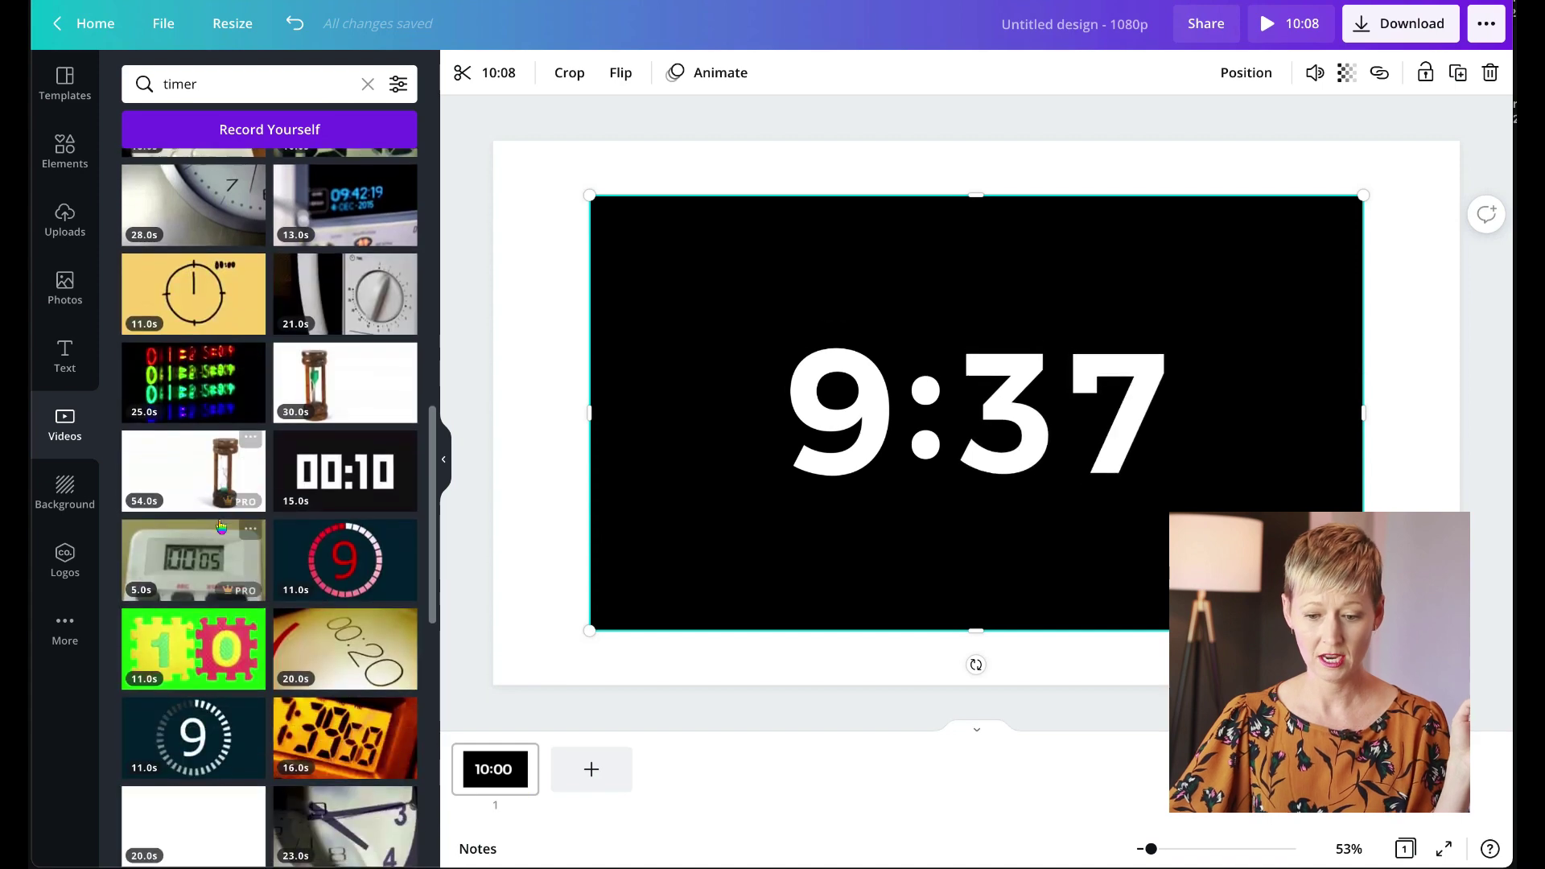
scroll(220, 527, "down", 6)
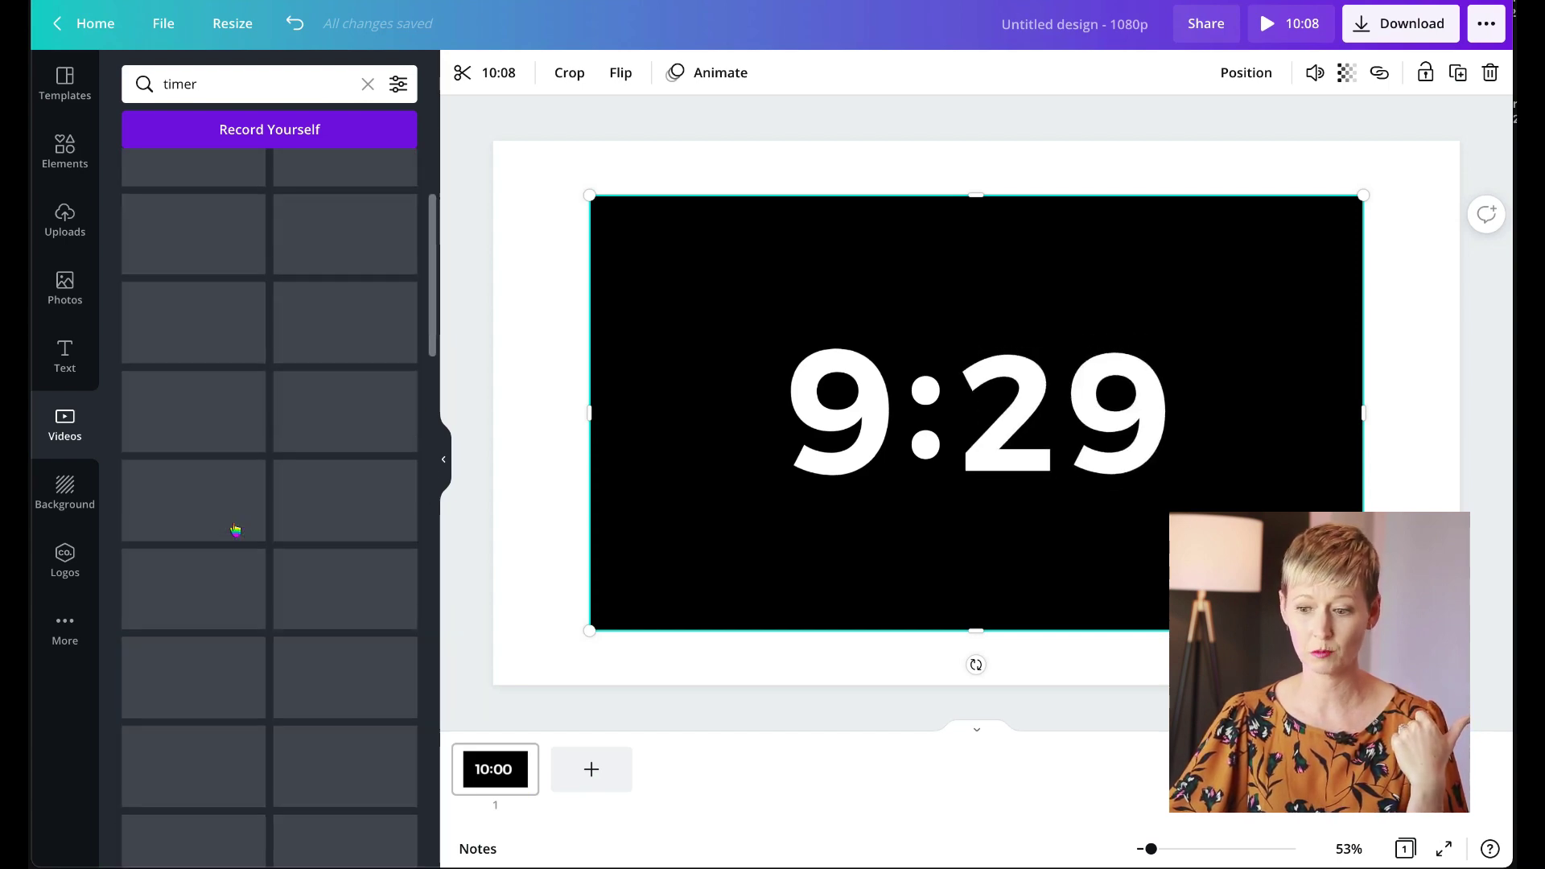
Step: Pause the countdown, test trimming its start, then enlarge it to cover the page
left_click(867, 410)
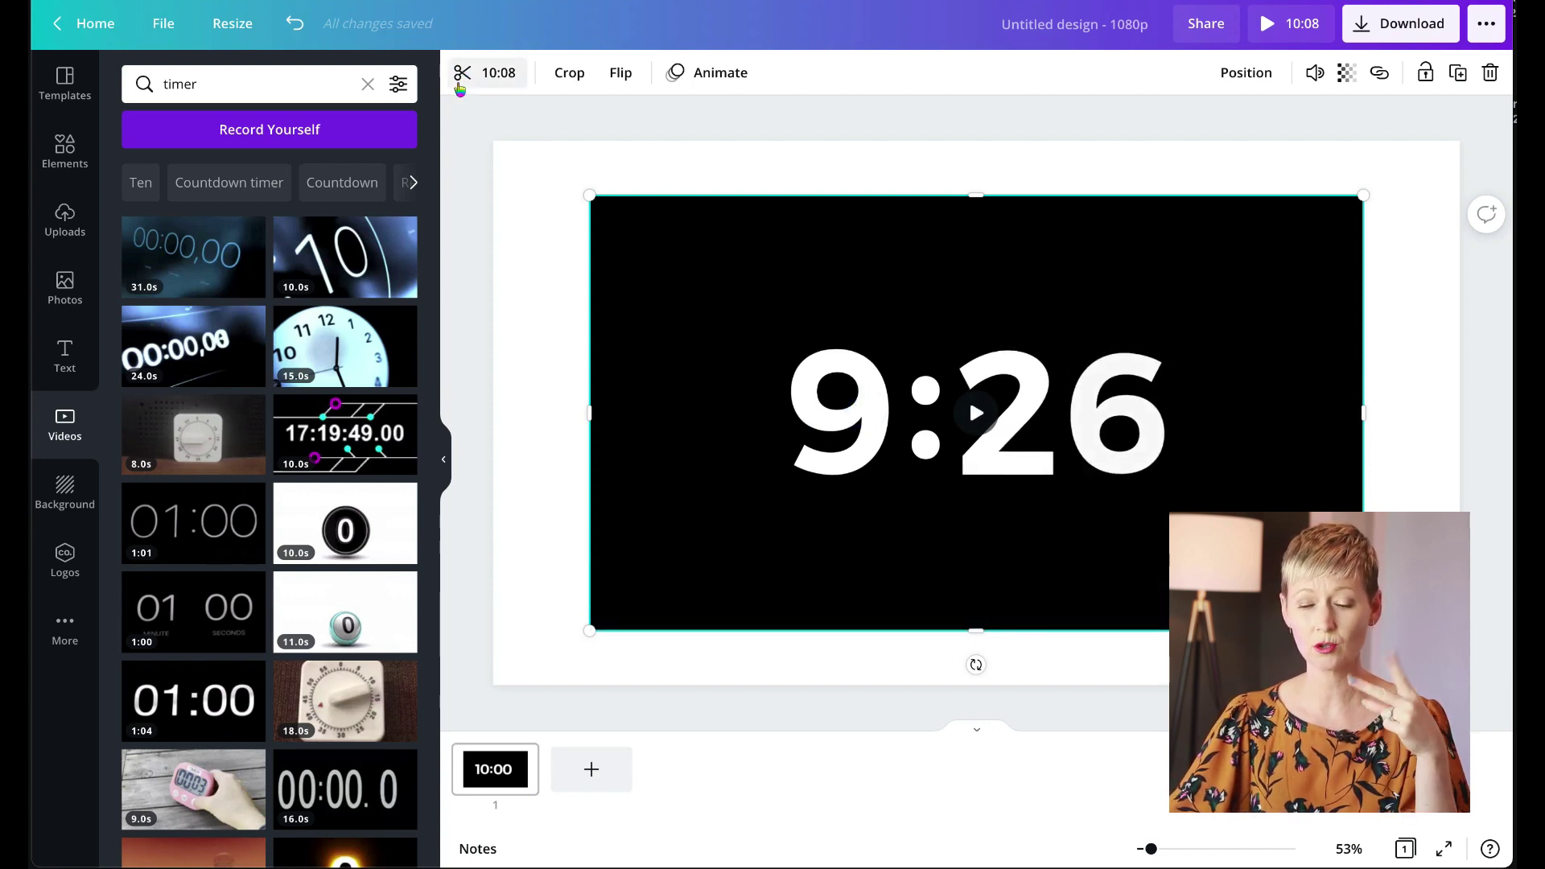
left_click(464, 73)
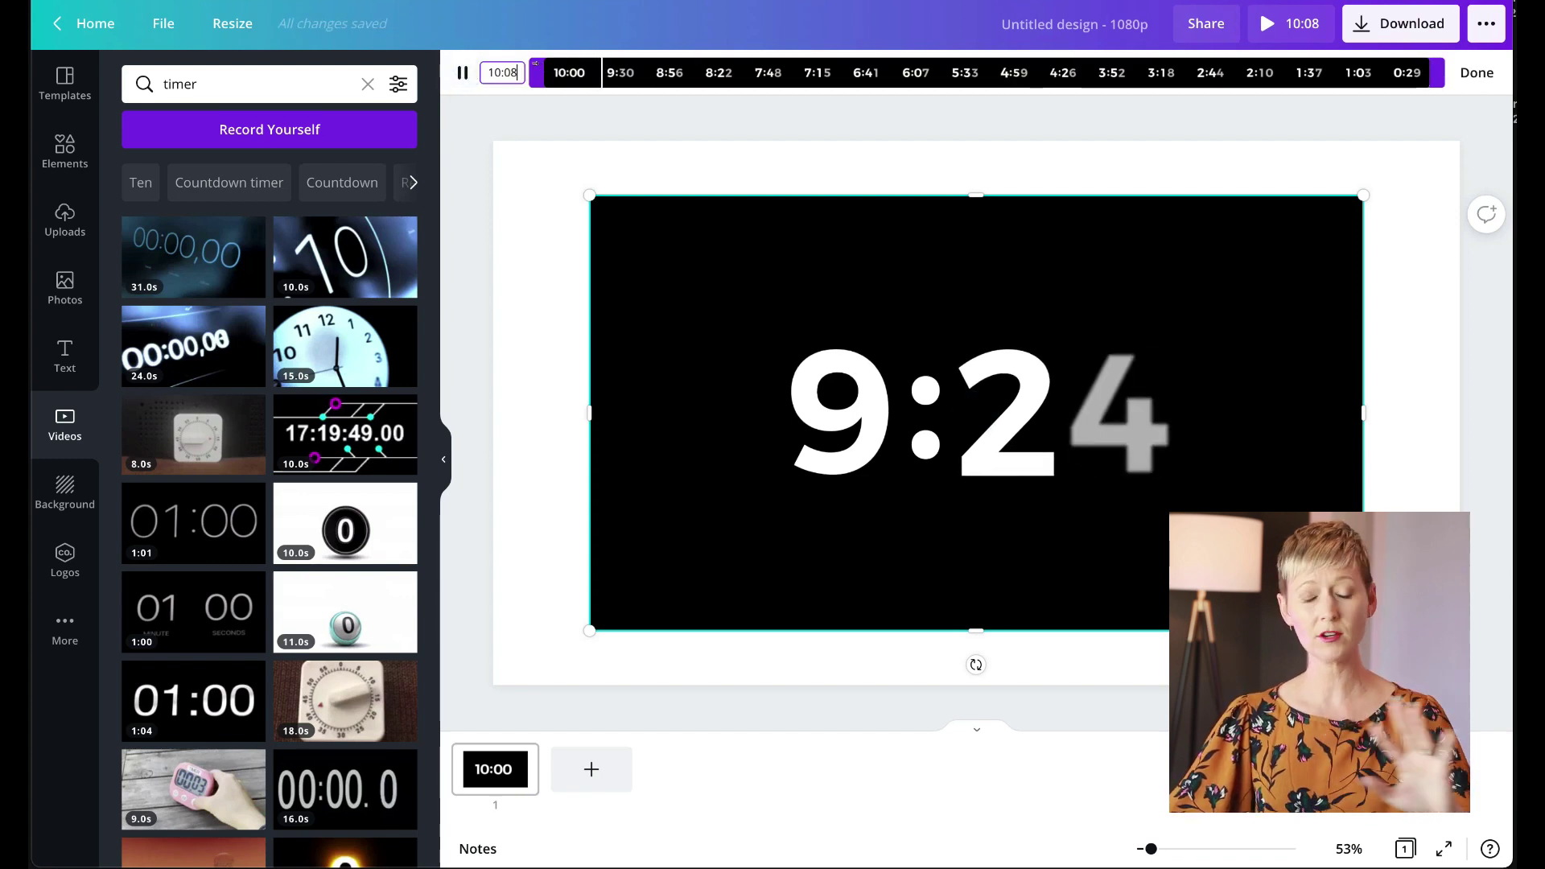
left_click_drag(534, 64, 929, 74)
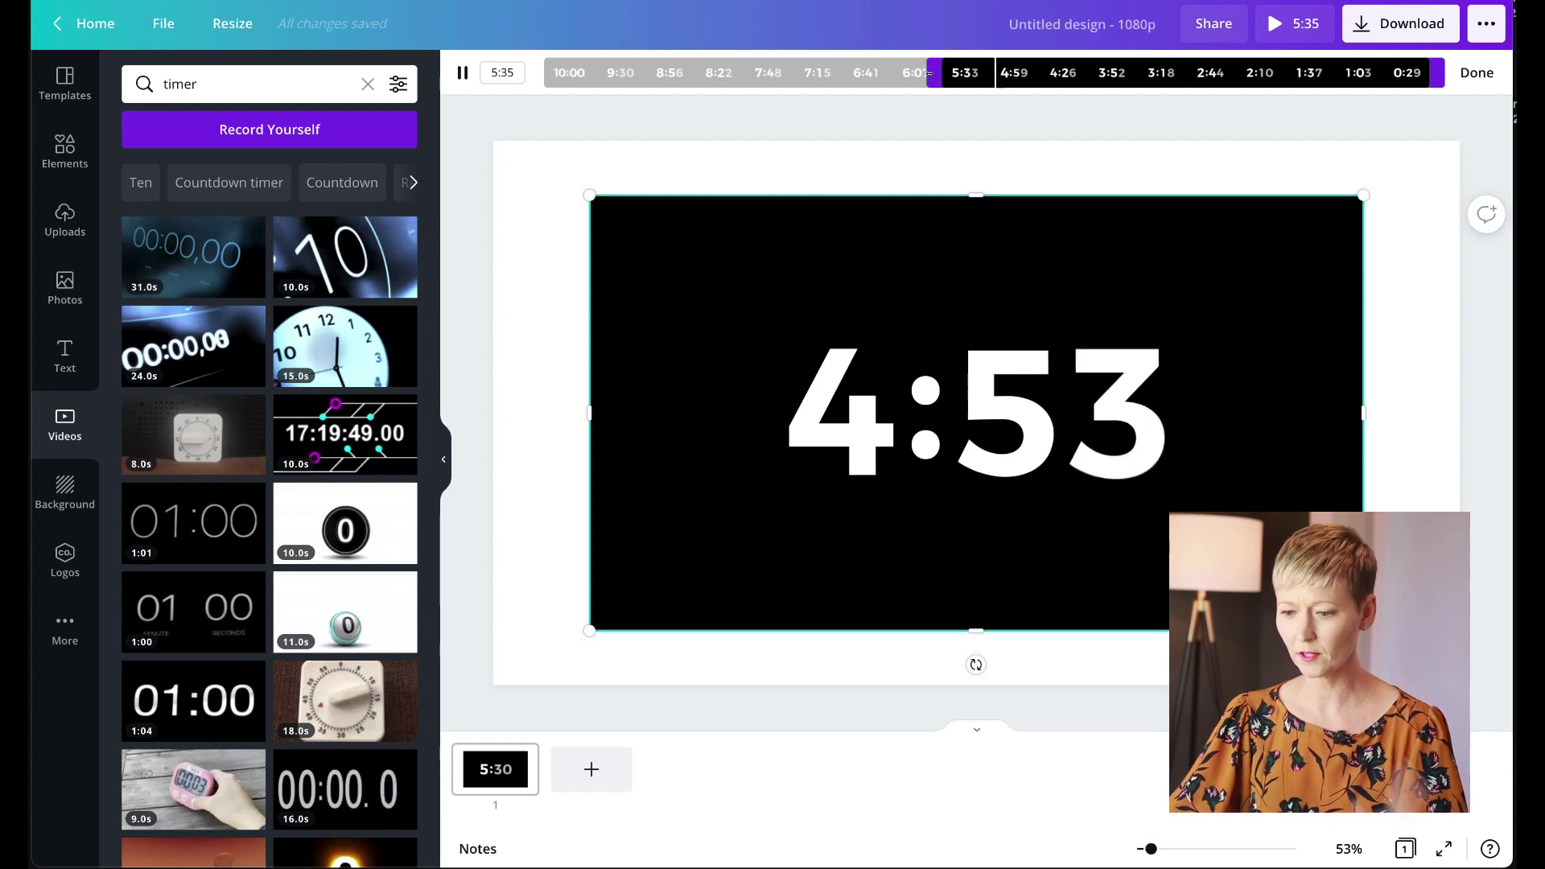
left_click_drag(930, 73, 513, 93)
left_click_drag(588, 190, 493, 141)
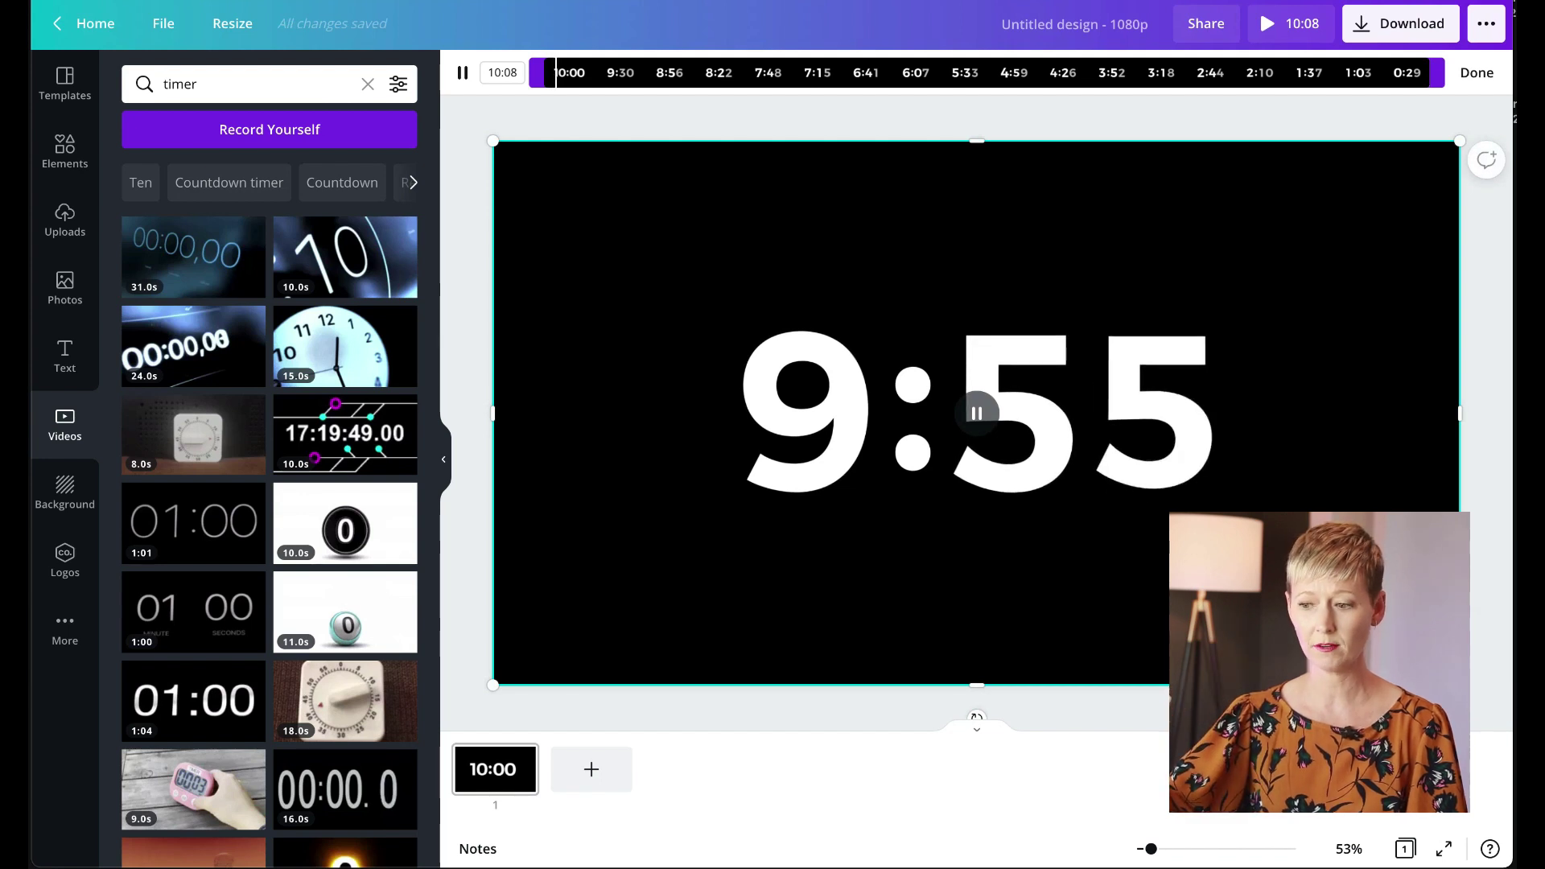
Step: Download the countdown timer design as an MP4 video
left_click(1392, 30)
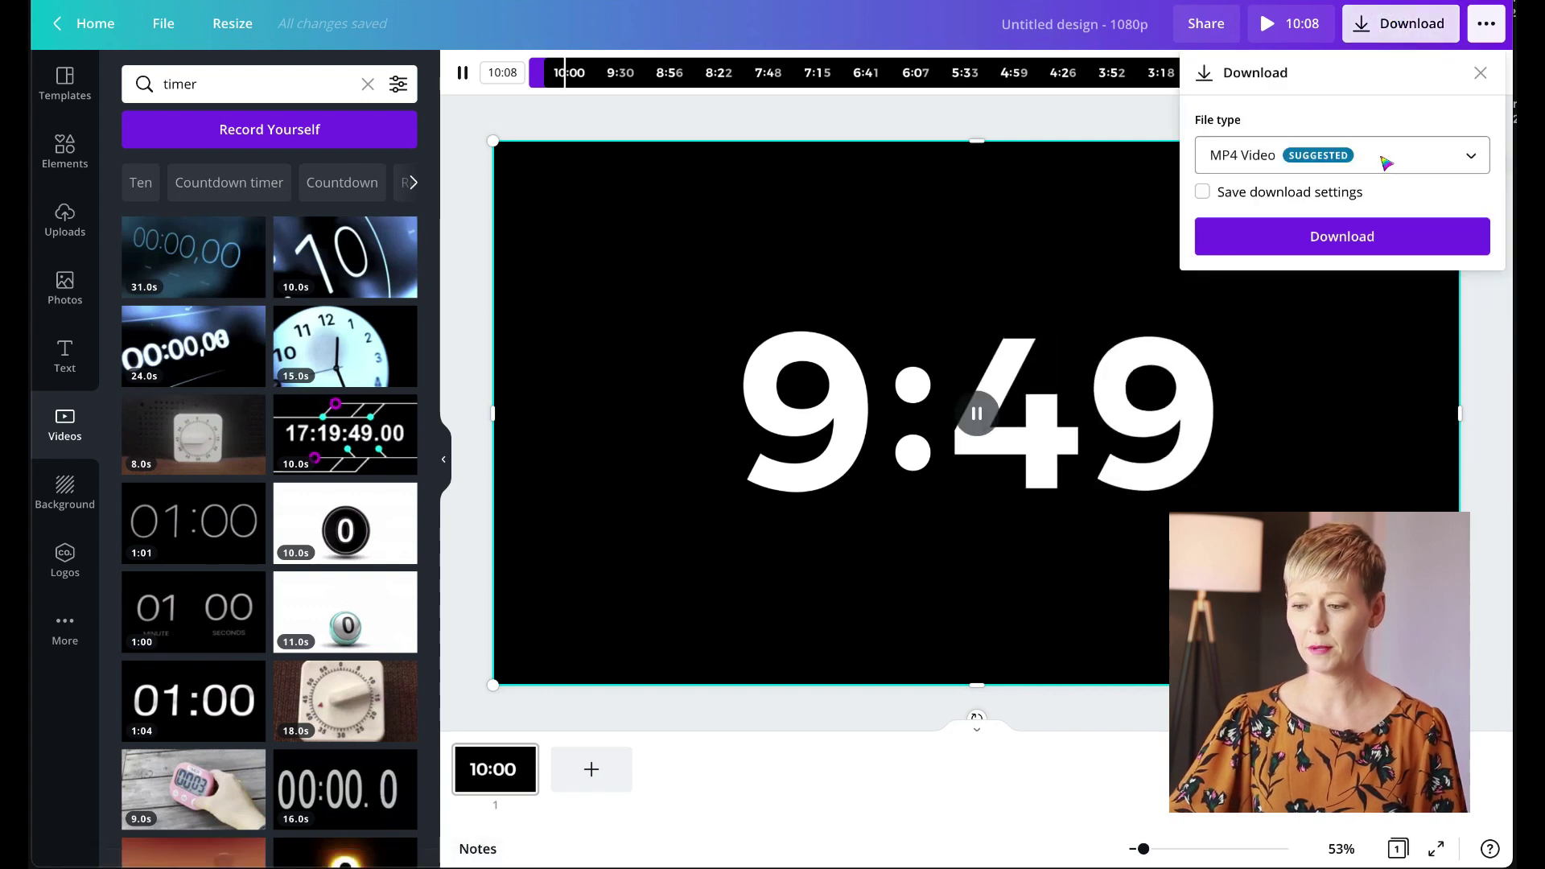
left_click(1352, 237)
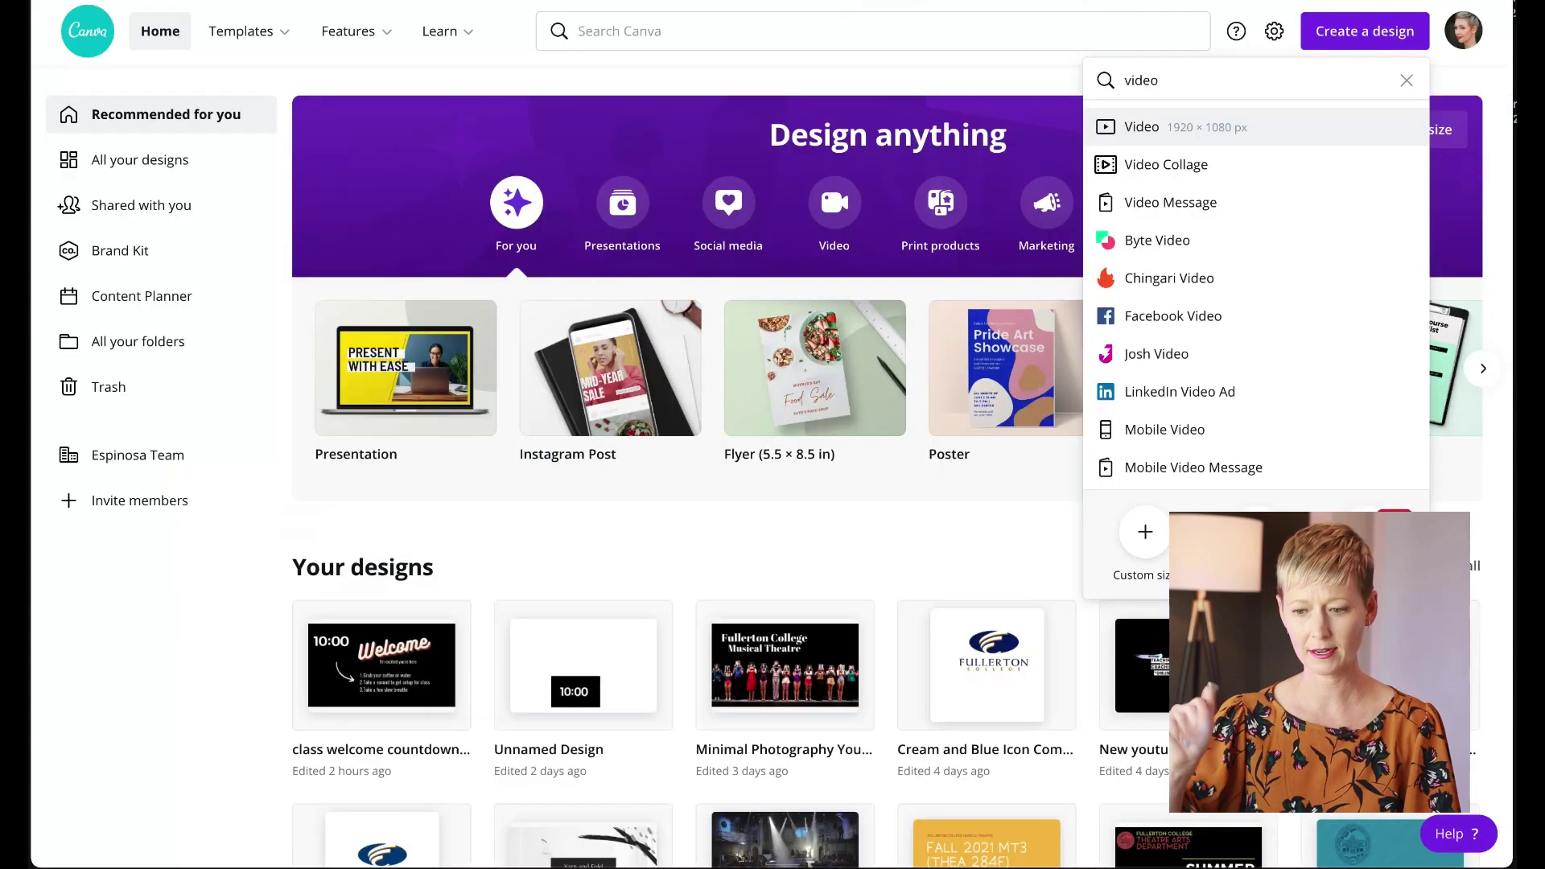
Step: Search the design types and open a blank 16:9 Presentation
left_click(1355, 39)
left_click(1356, 37)
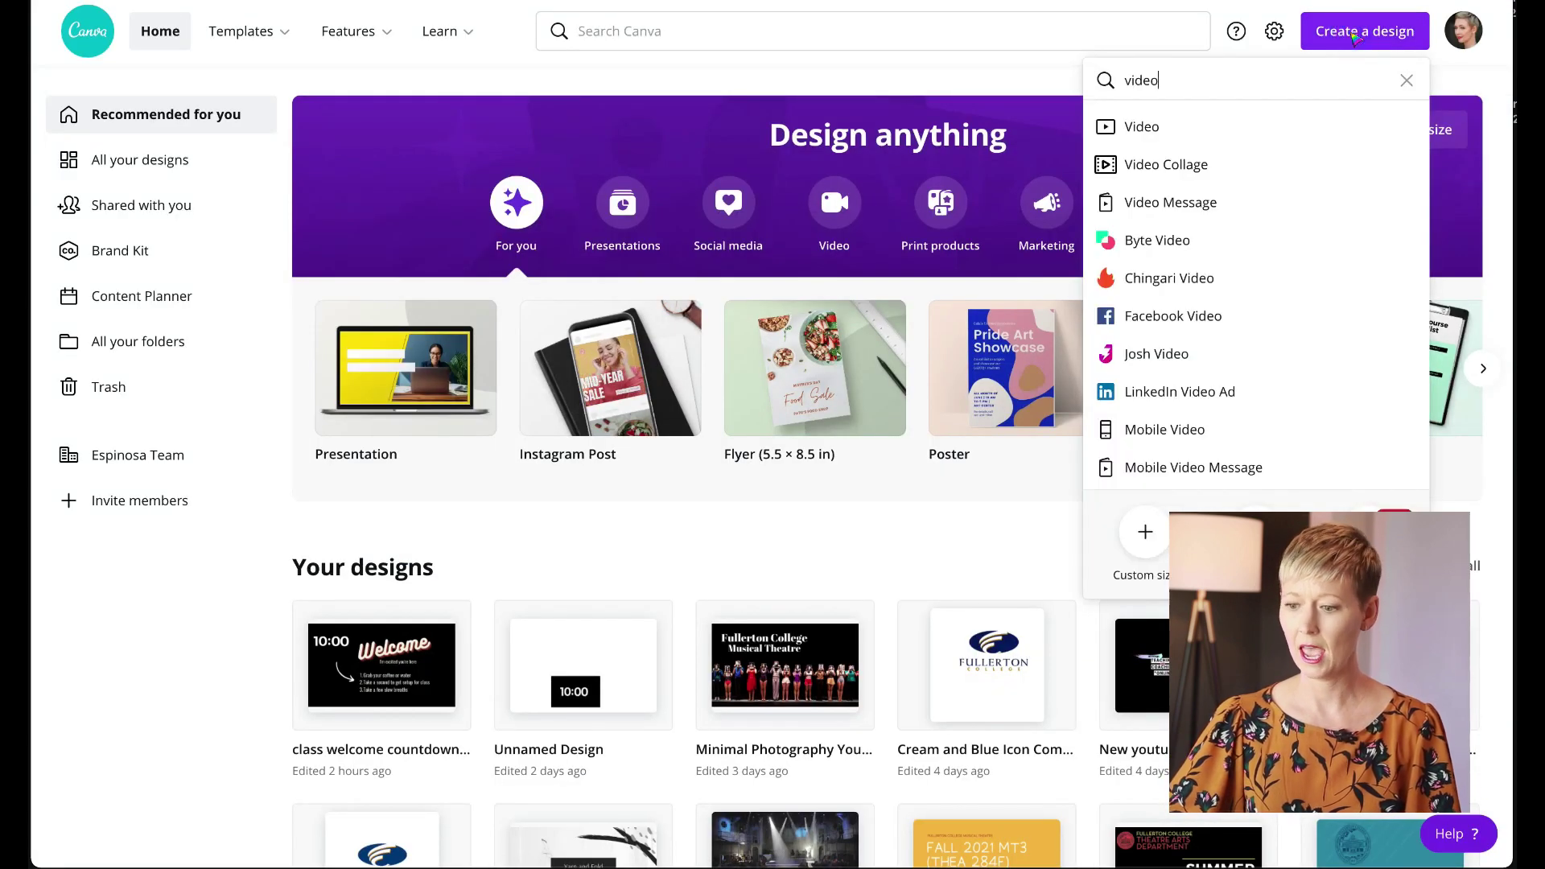
type("pr")
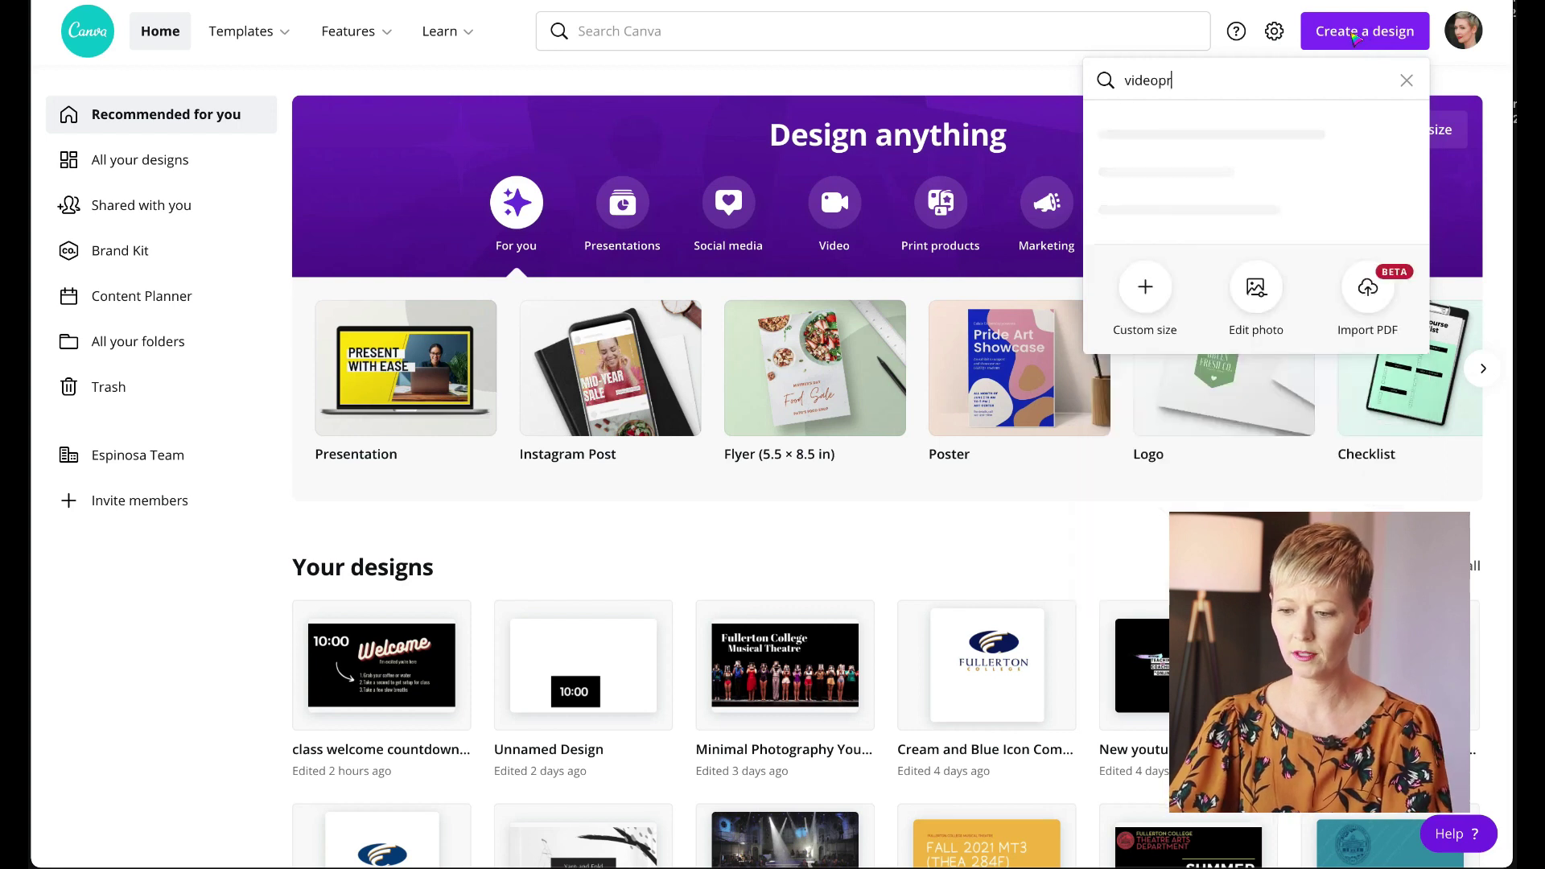
key("BackSpace")
key("BackSpace")
key("BackSpace")
key("BackSpace")
key("BackSpace")
key("BackSpace")
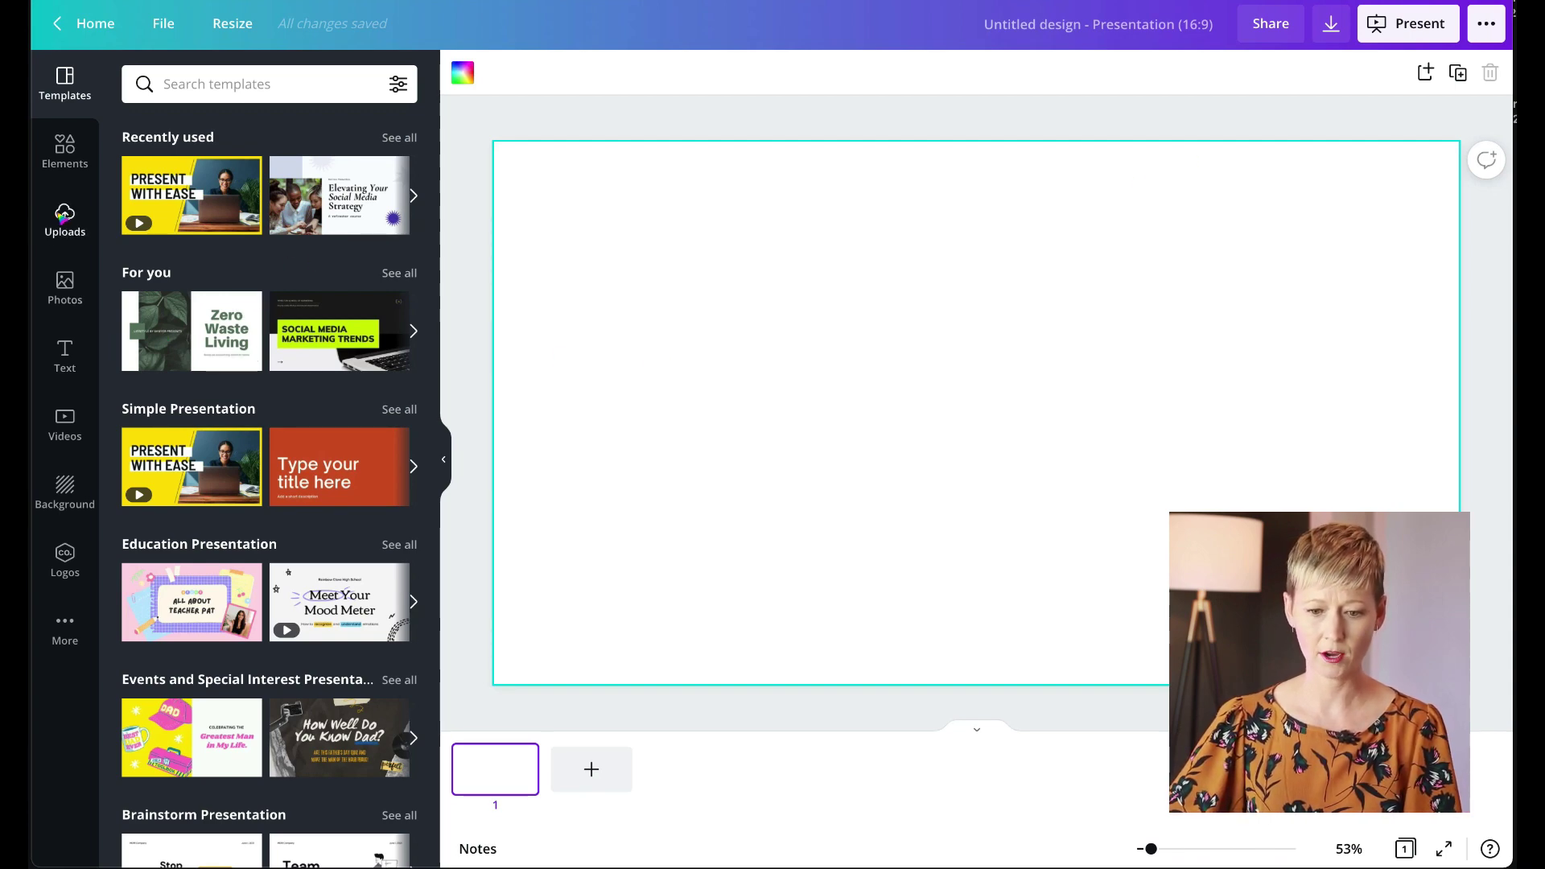
Step: Add the 10:00 countdown video from Elements and detach it from the slide background
left_click(67, 159)
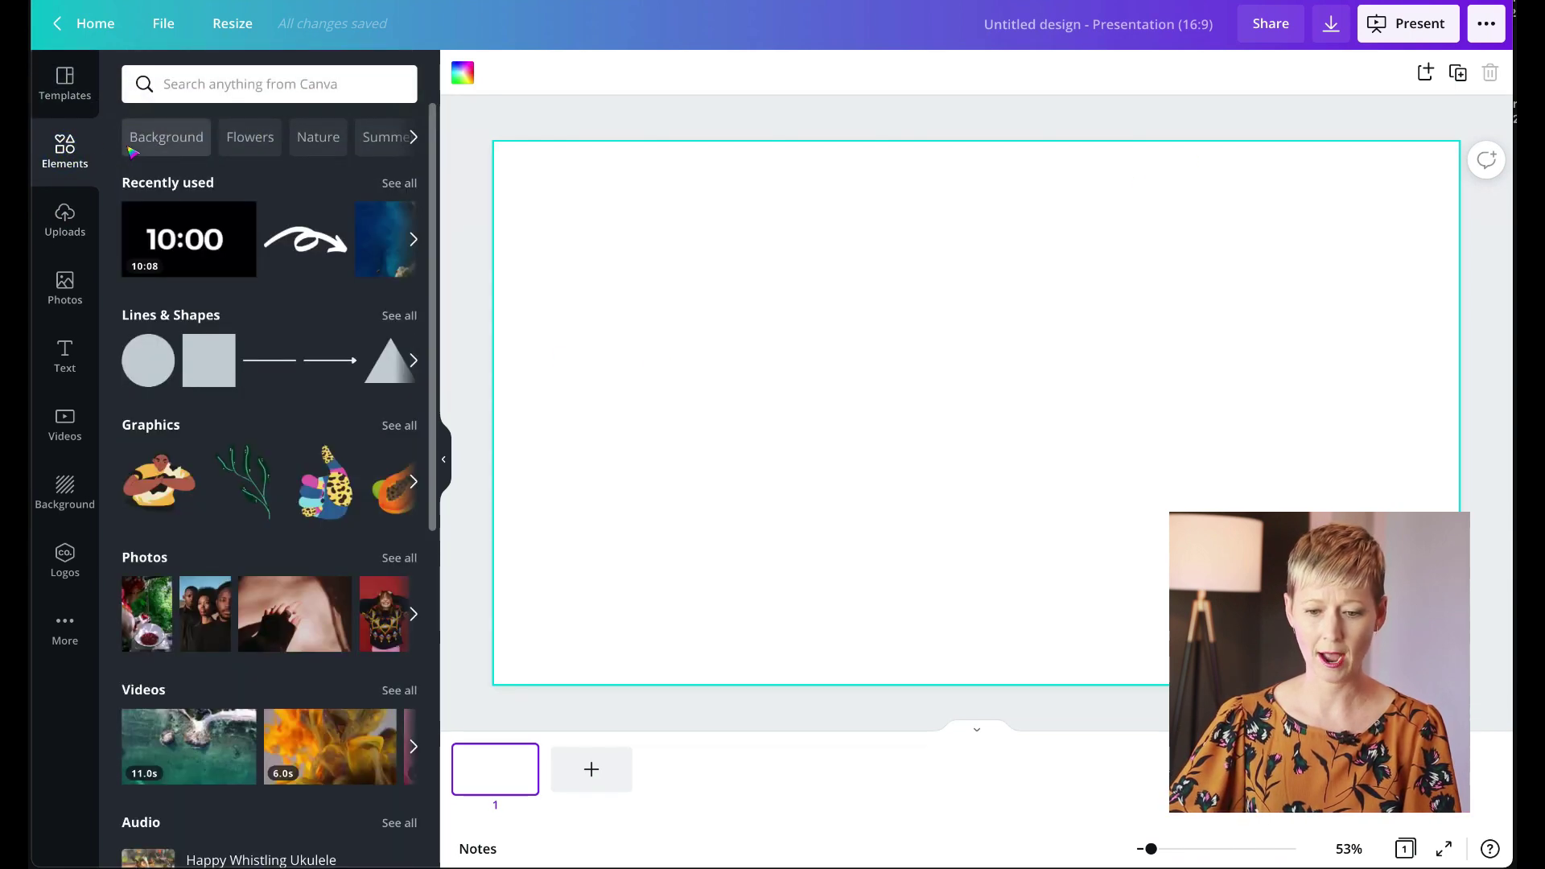
left_click_drag(183, 236, 541, 196)
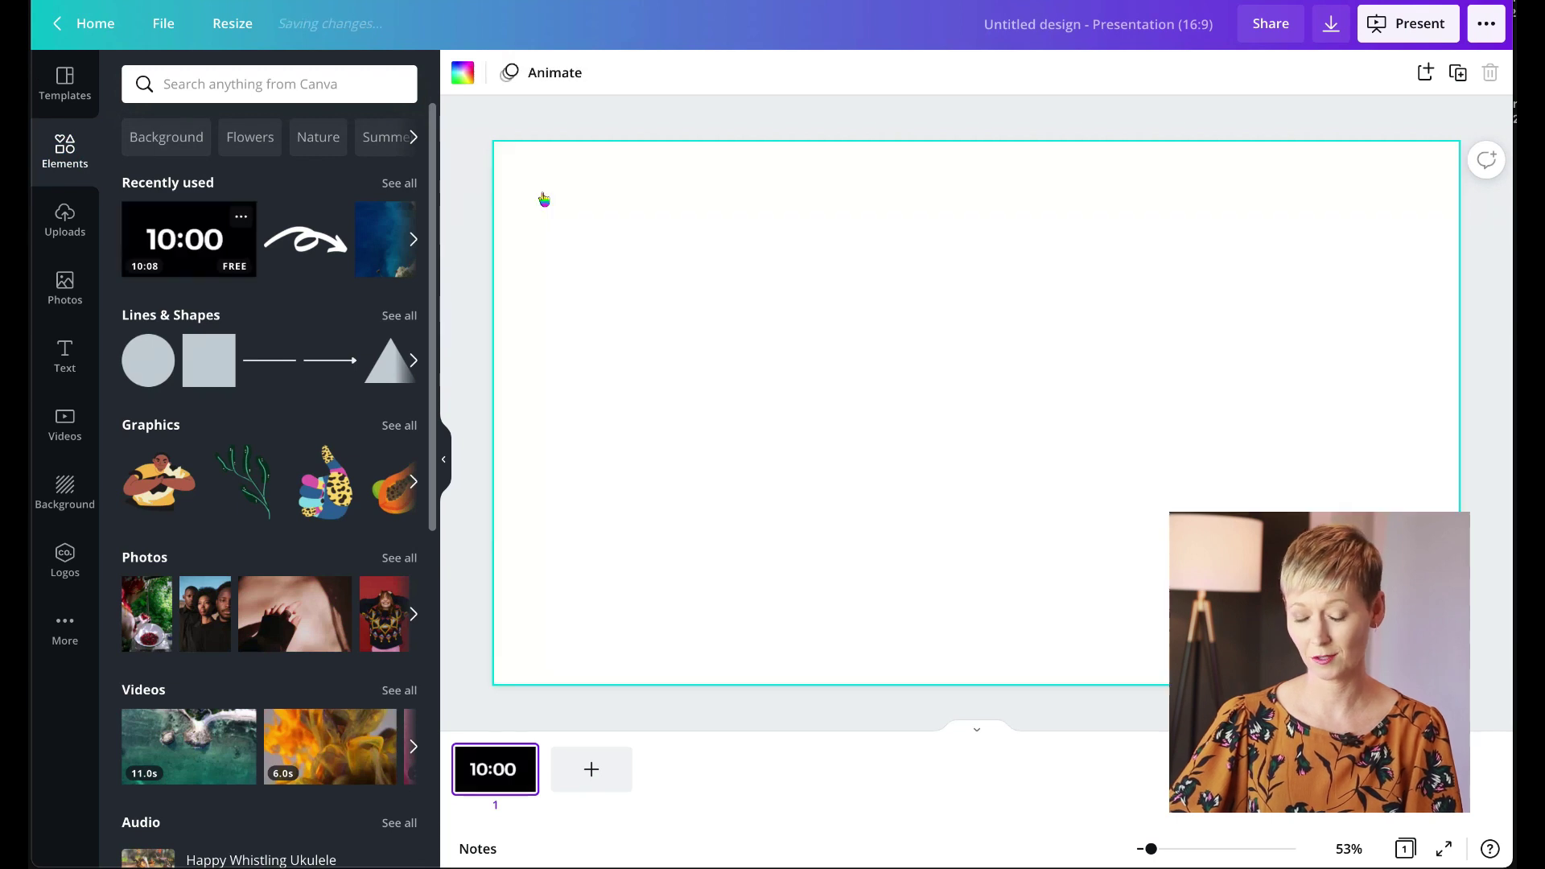
double_click(547, 198)
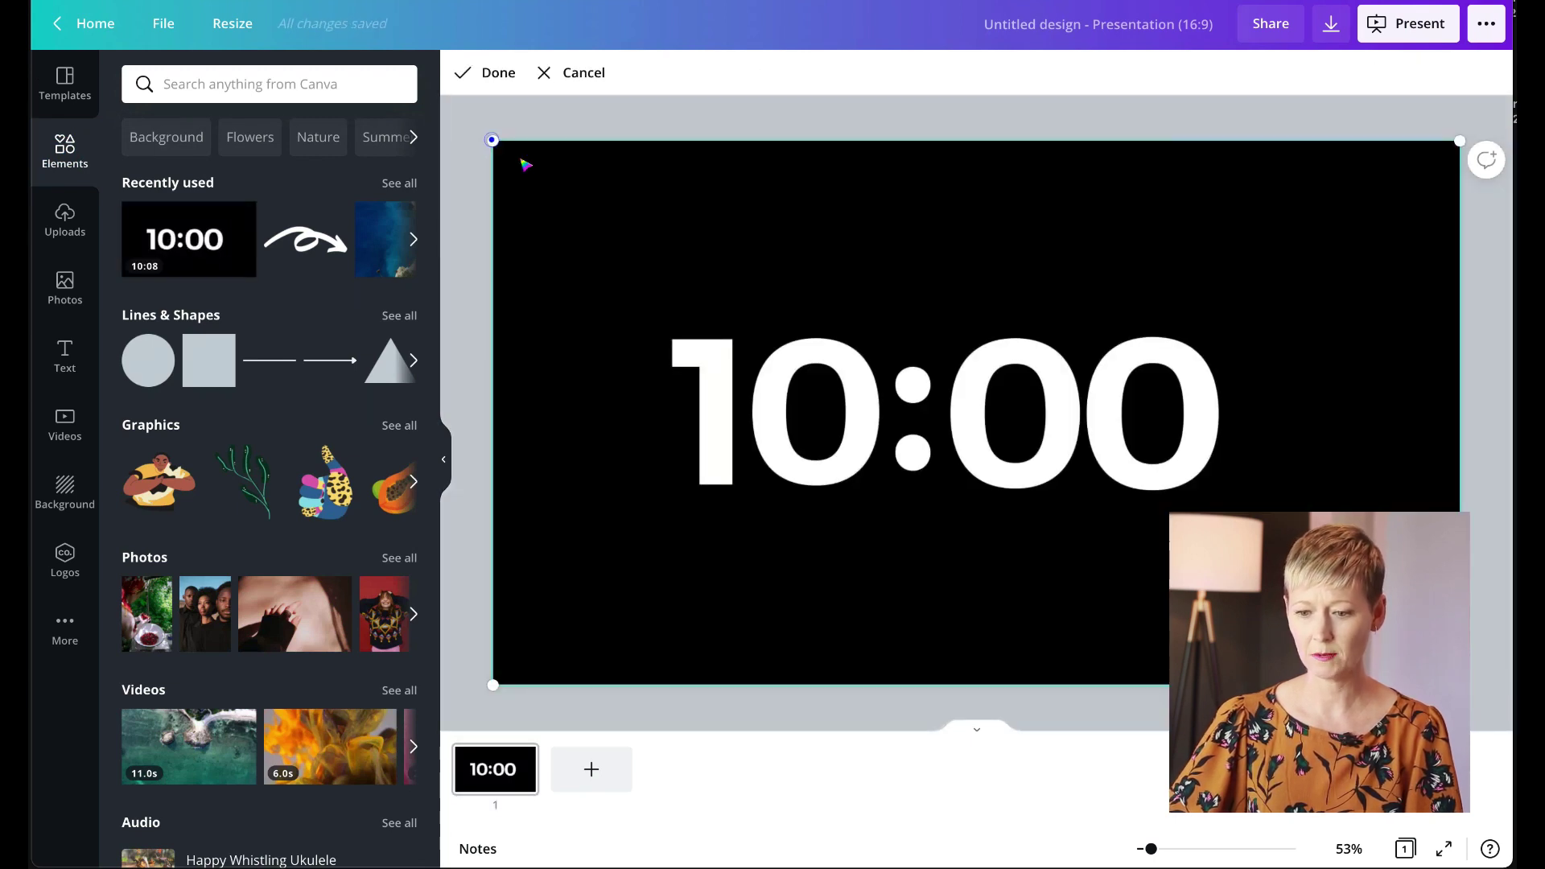
left_click_drag(492, 140, 620, 227)
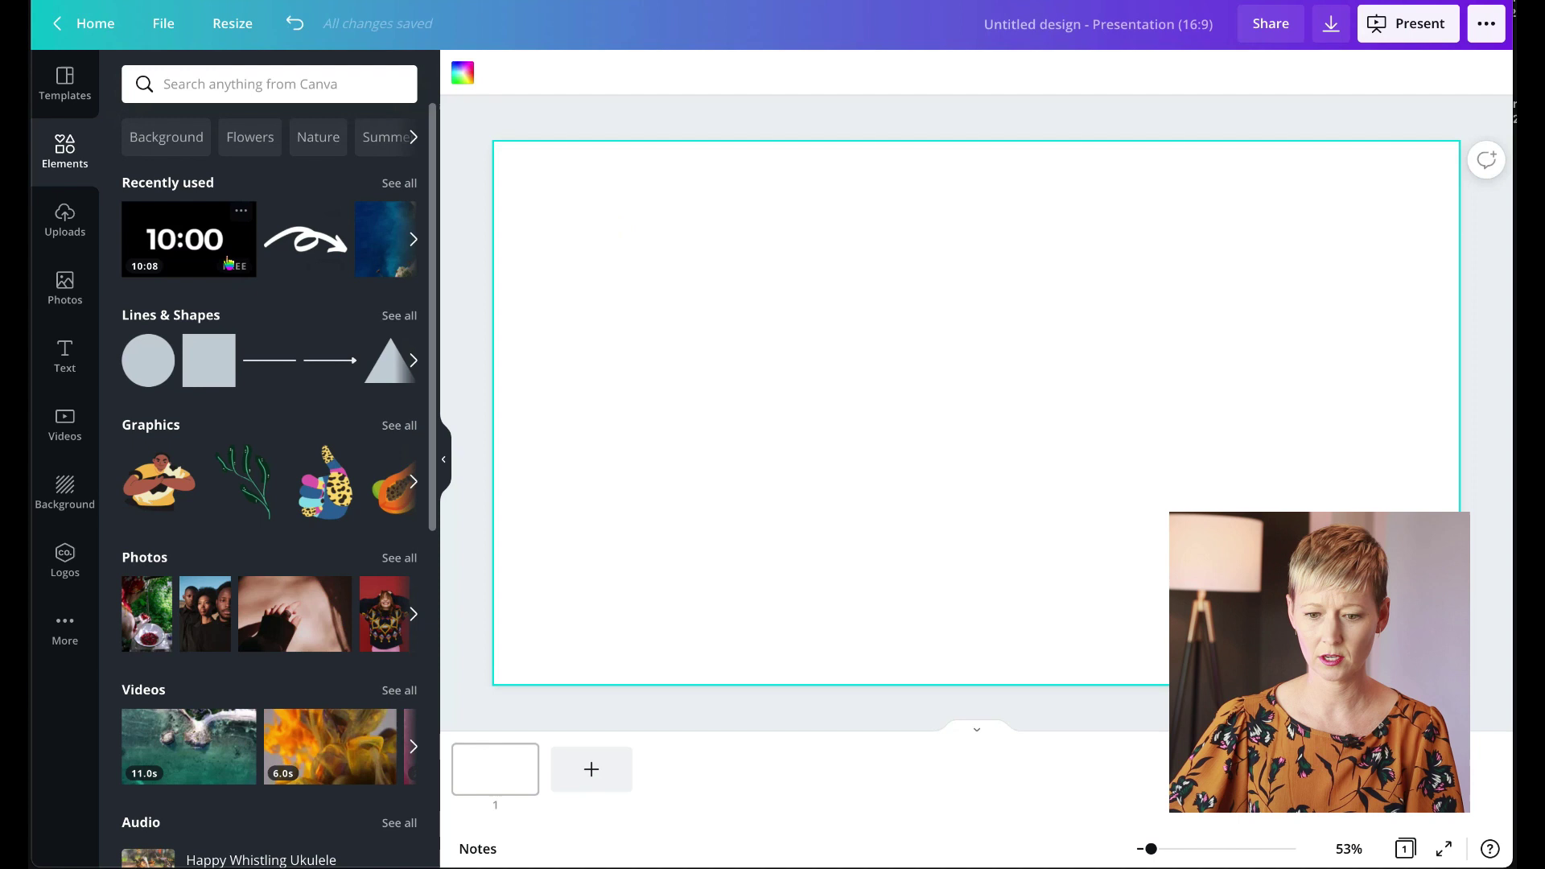
left_click_drag(671, 273, 941, 359)
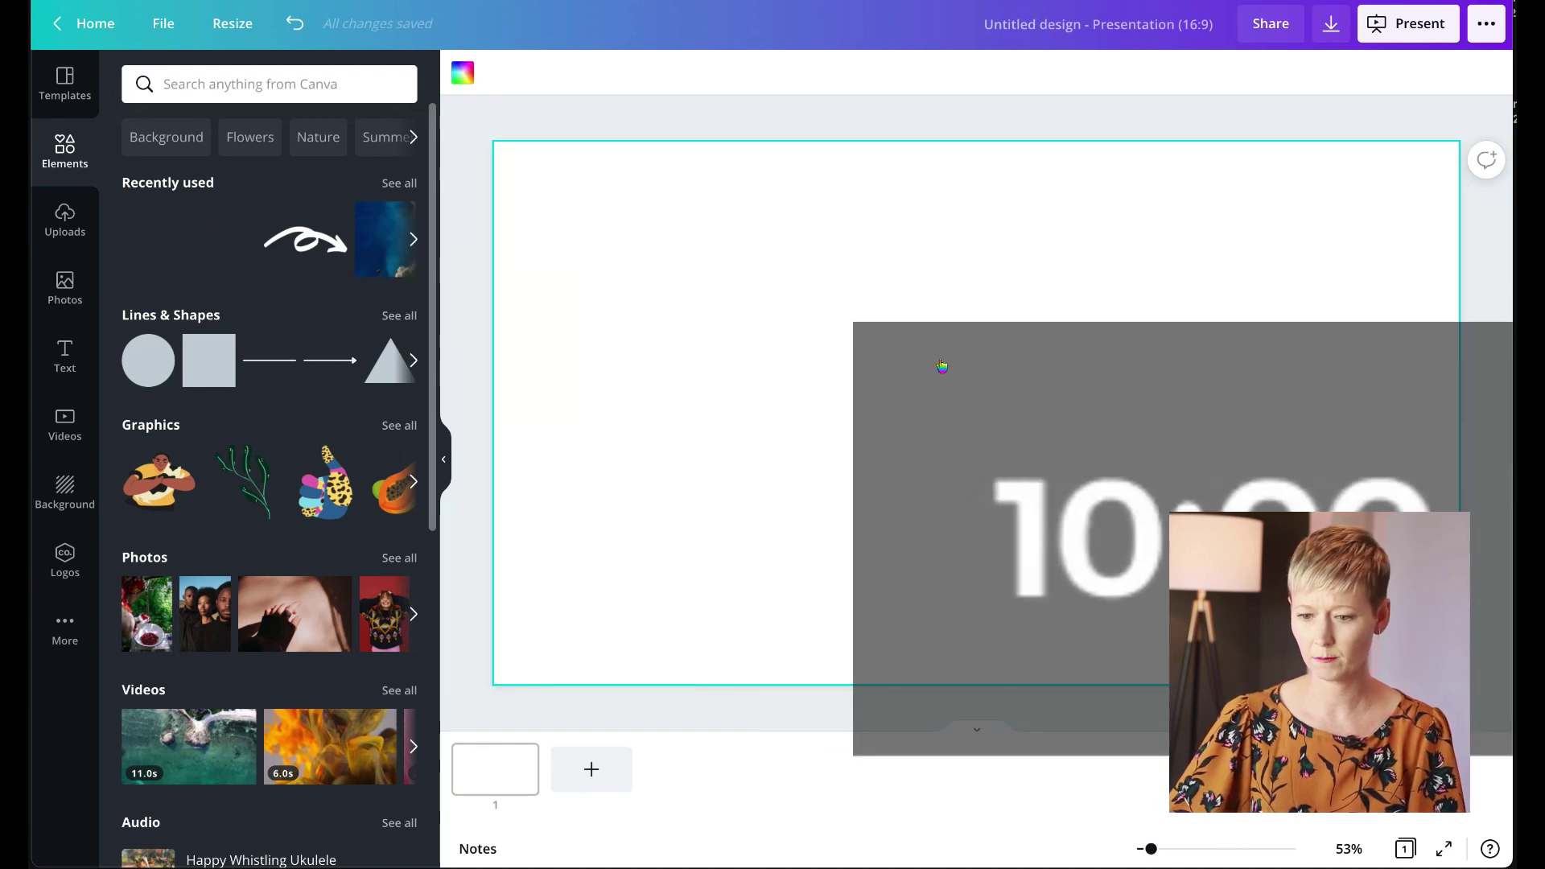
Step: Shrink the countdown video and tuck it into the slide's top-left corner
left_click_drag(852, 320, 978, 387)
left_click_drag(1171, 466, 741, 227)
left_click_drag(1188, 537, 966, 390)
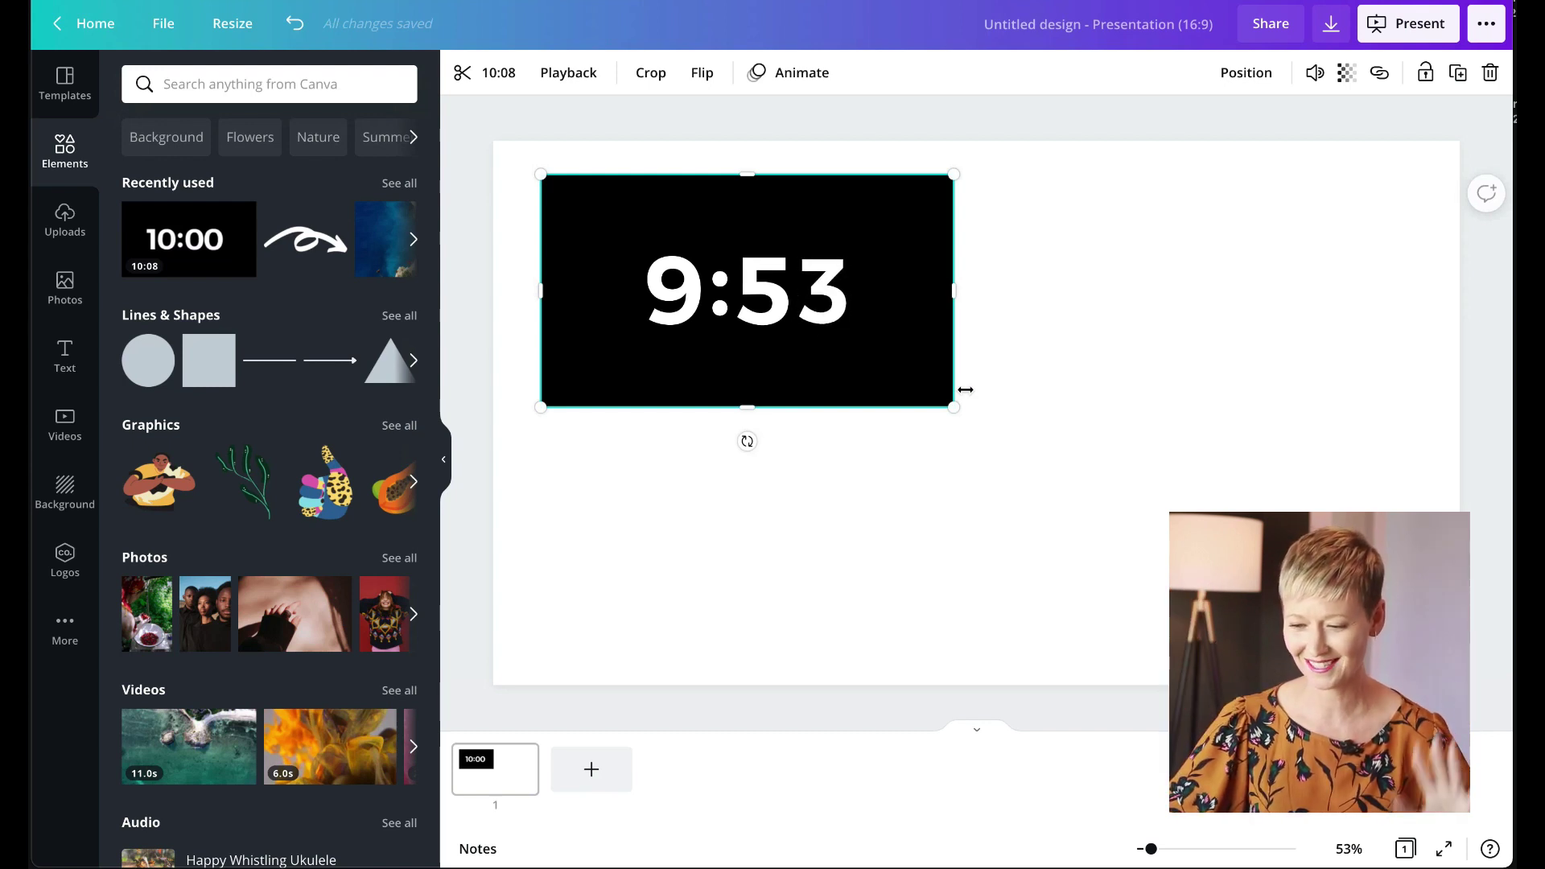
left_click_drag(896, 355, 841, 319)
left_click(1026, 380)
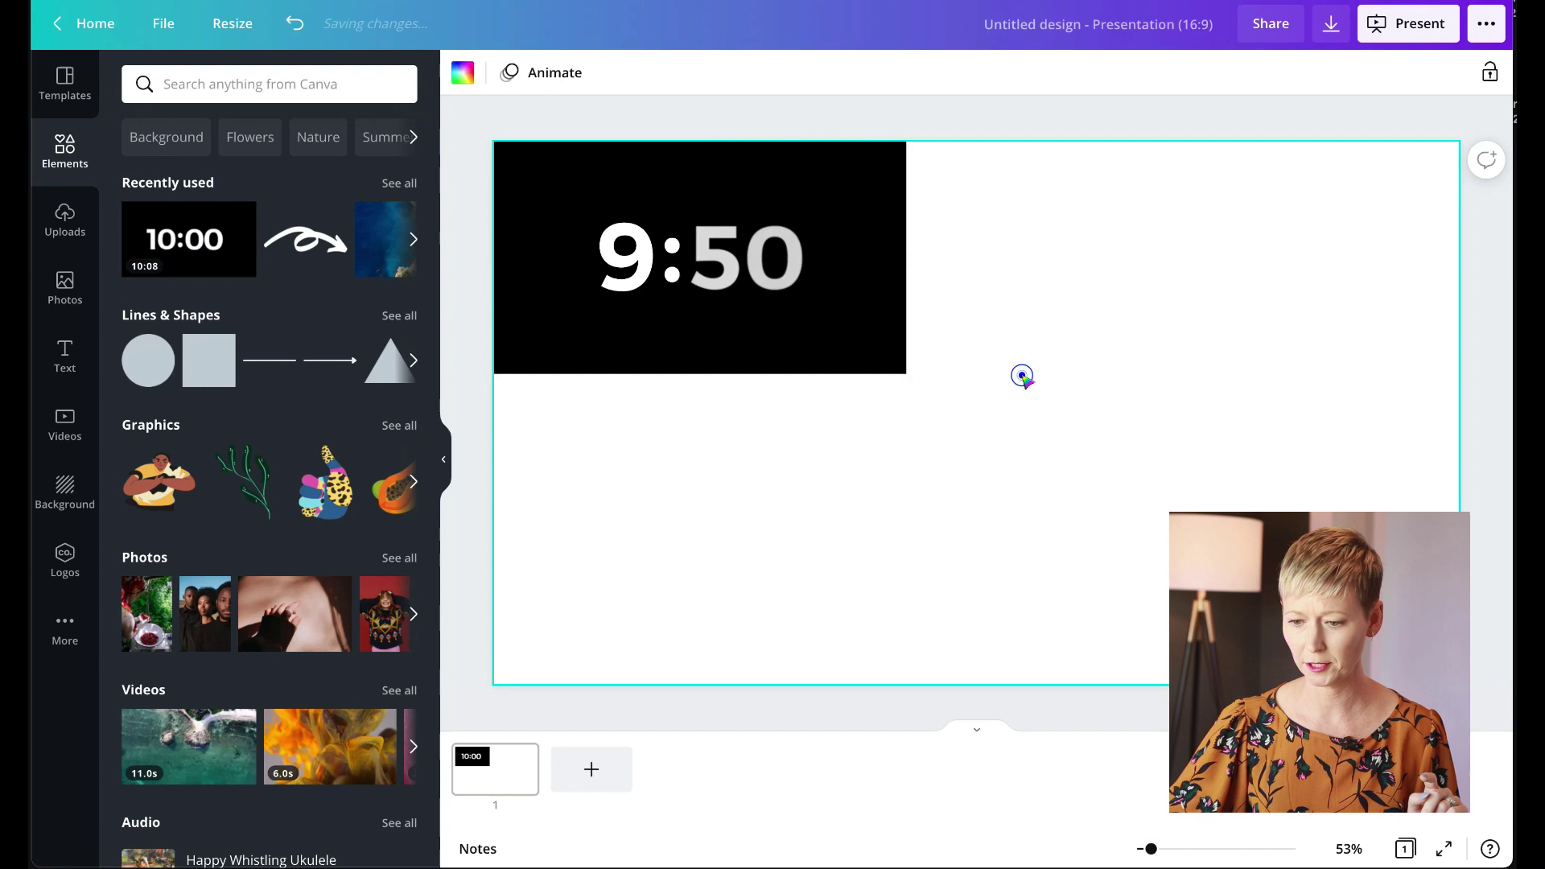
Step: Try lavender flower and pink marble backgrounds, then settle on a solid black background
left_click(66, 489)
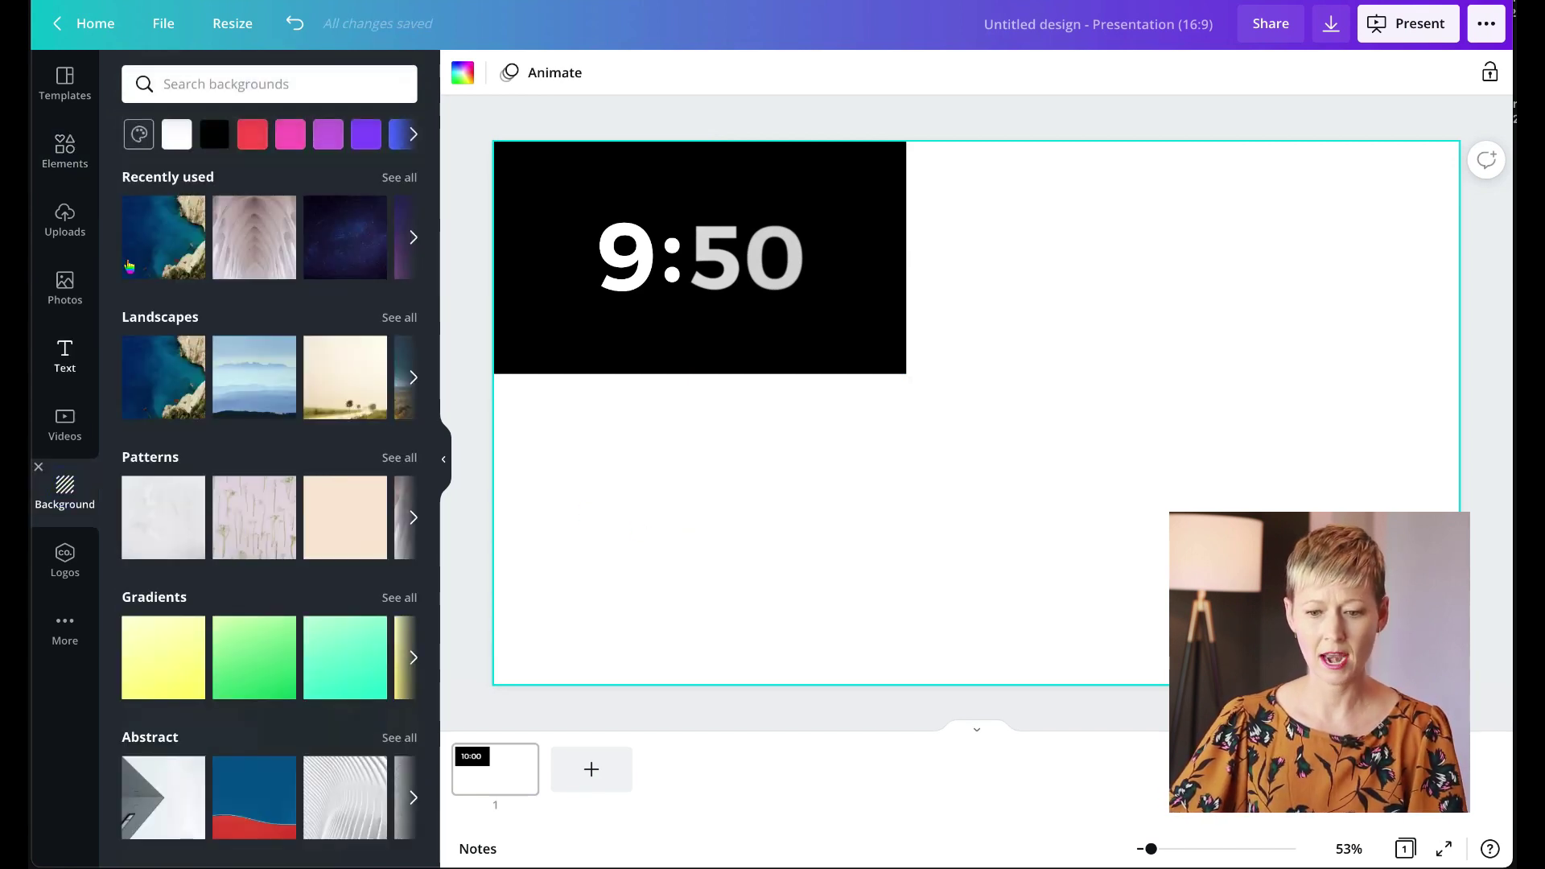
left_click(214, 135)
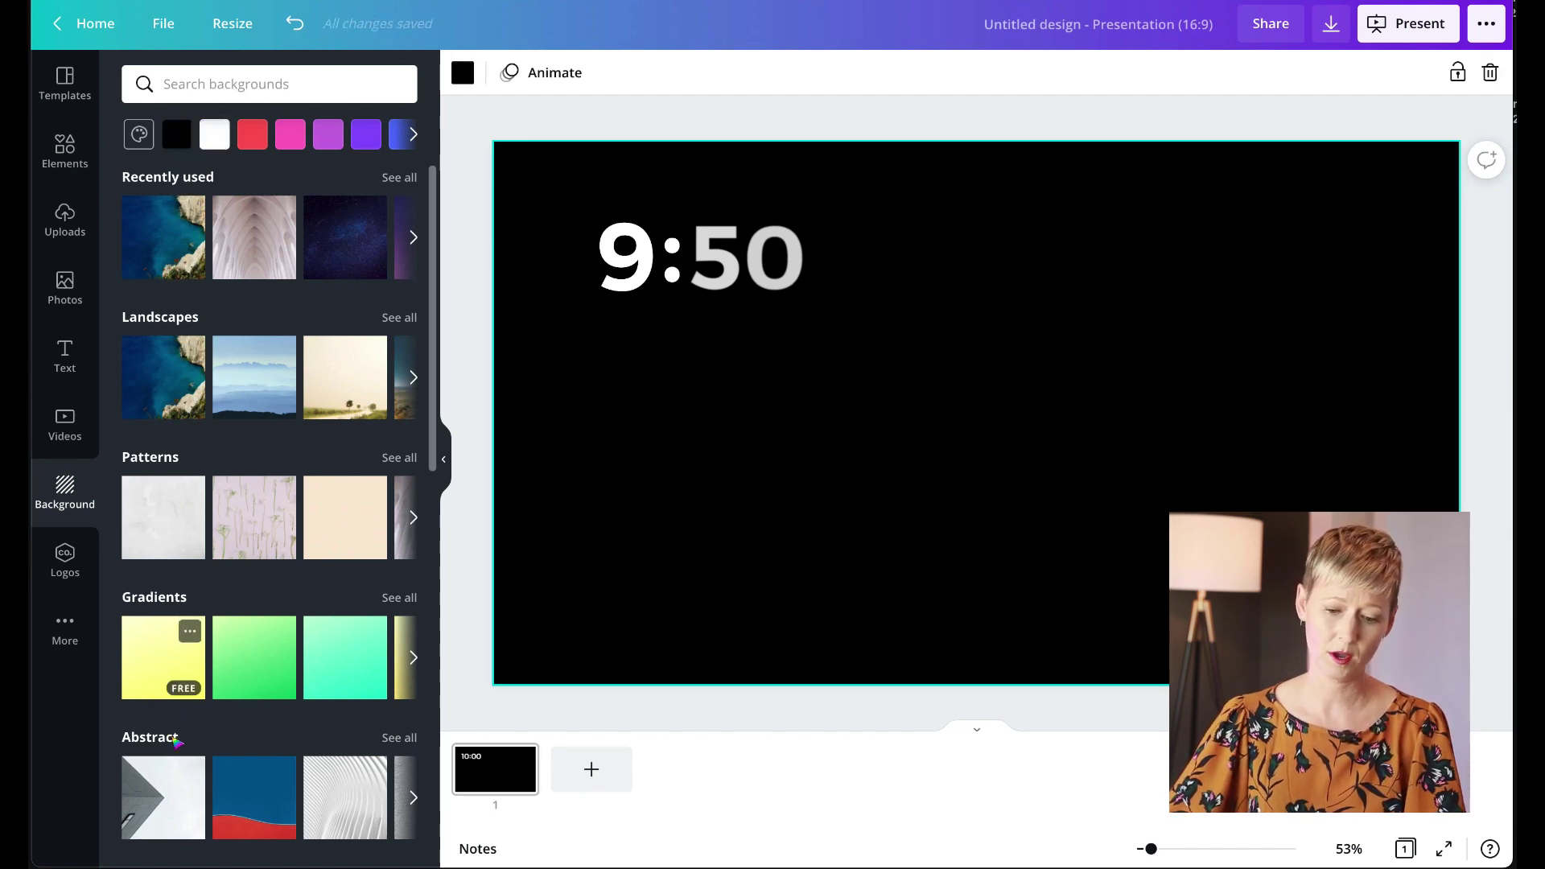
scroll(203, 573, "down", 6)
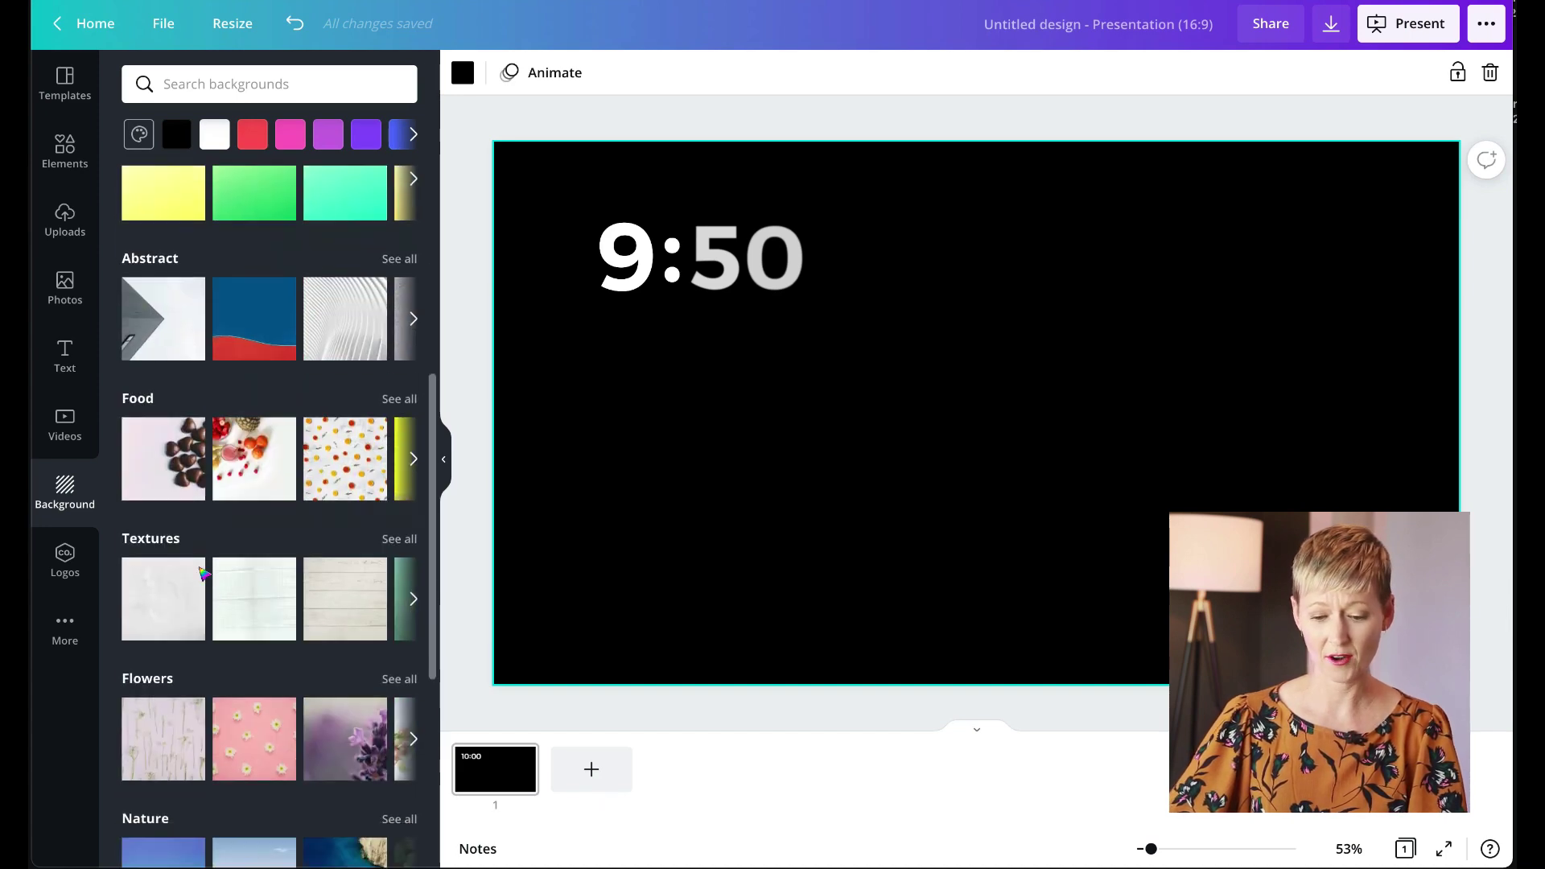
scroll(204, 573, "down", 2)
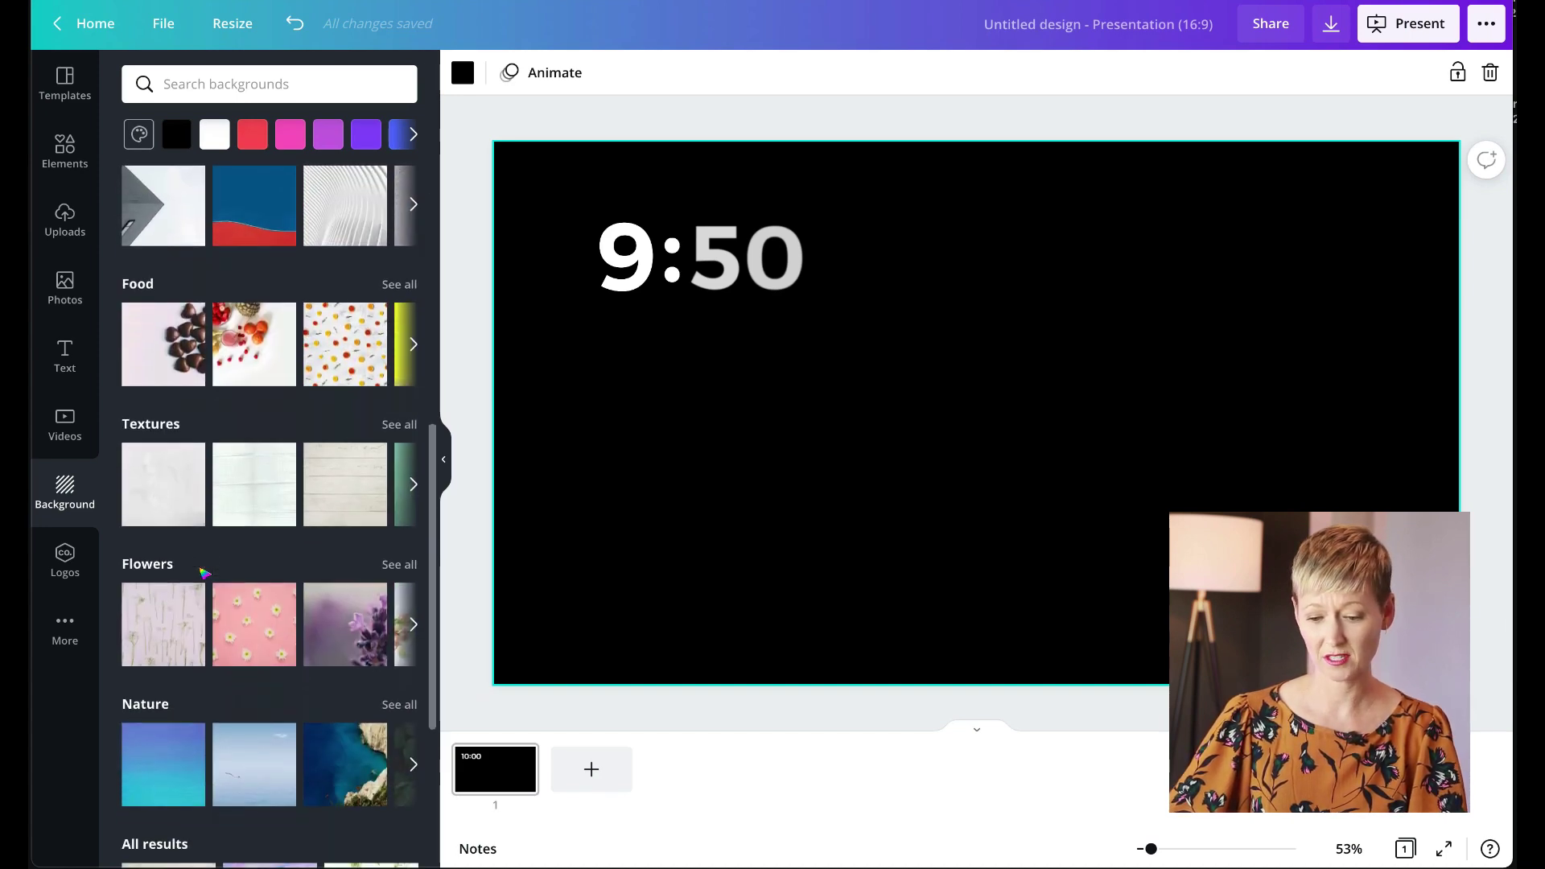
left_click(328, 616)
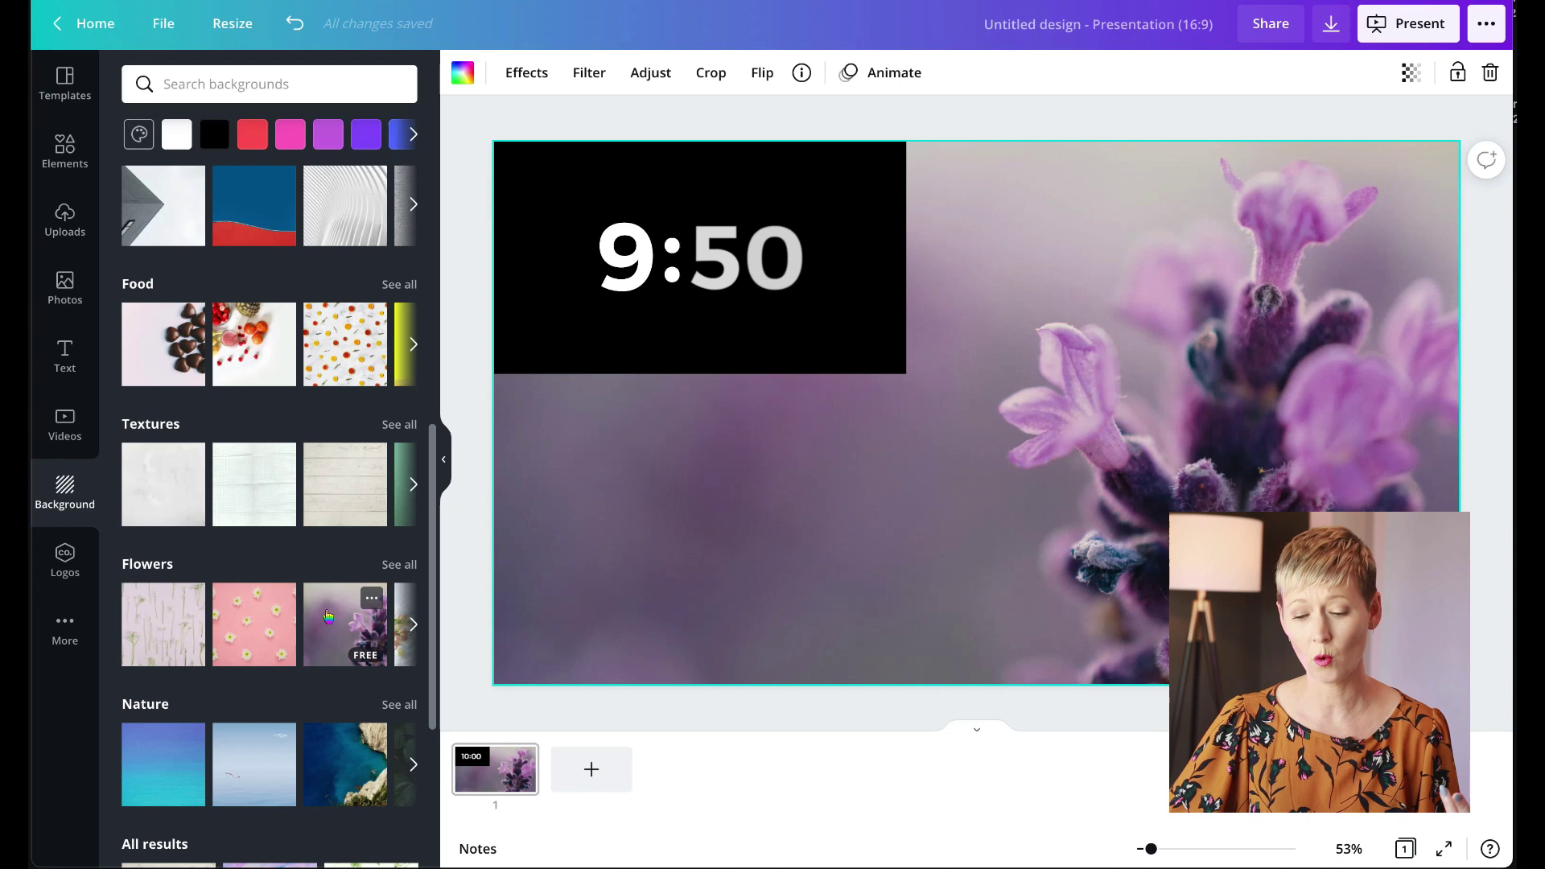
scroll(280, 599, "down", 4)
left_click(277, 621)
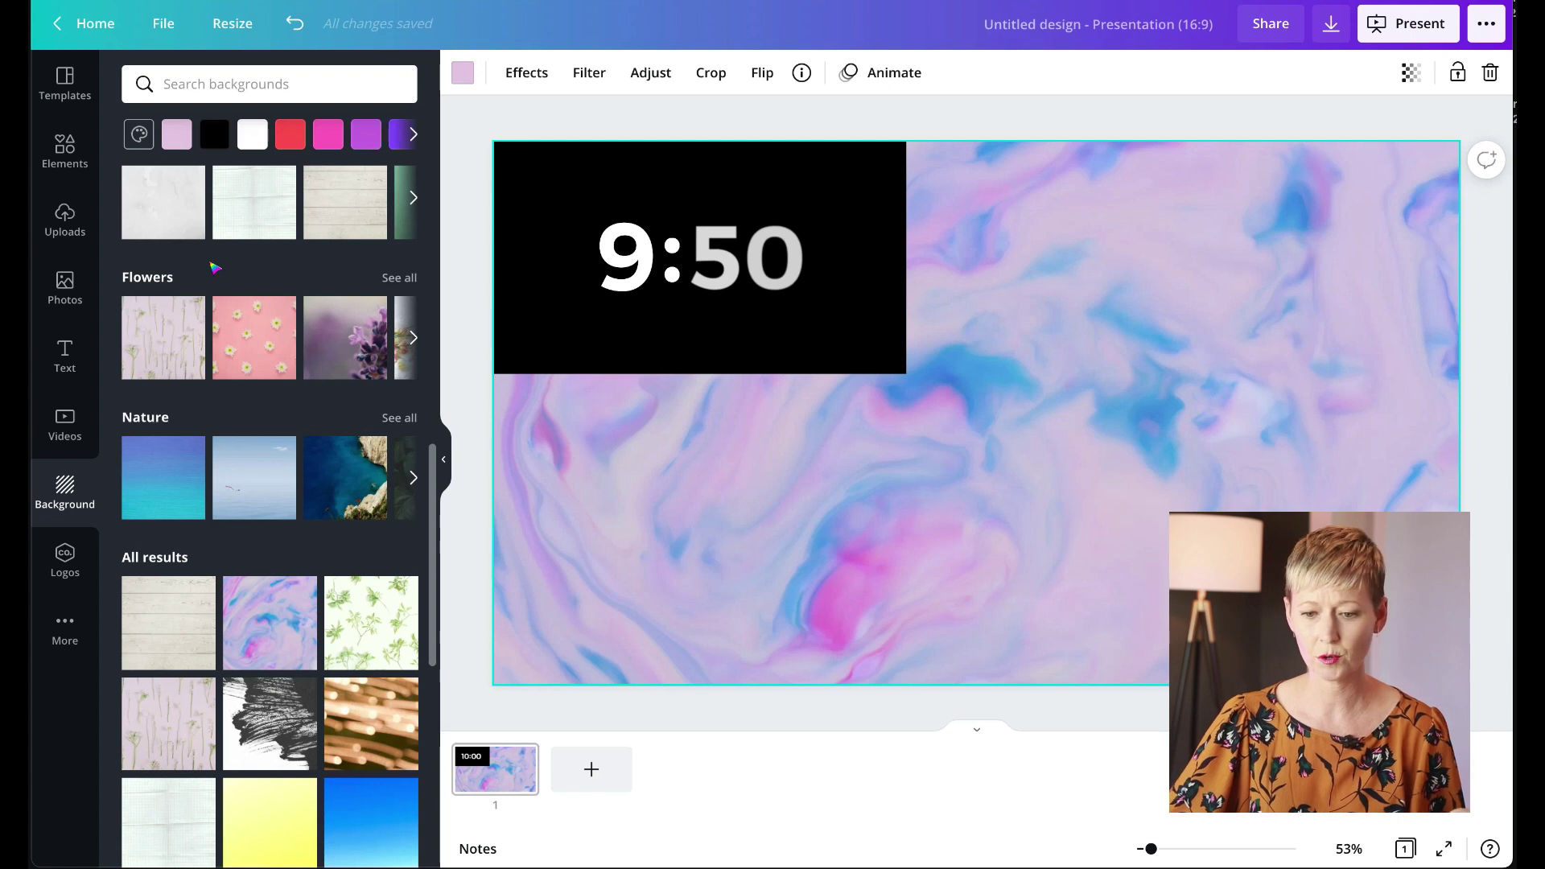
left_click(214, 134)
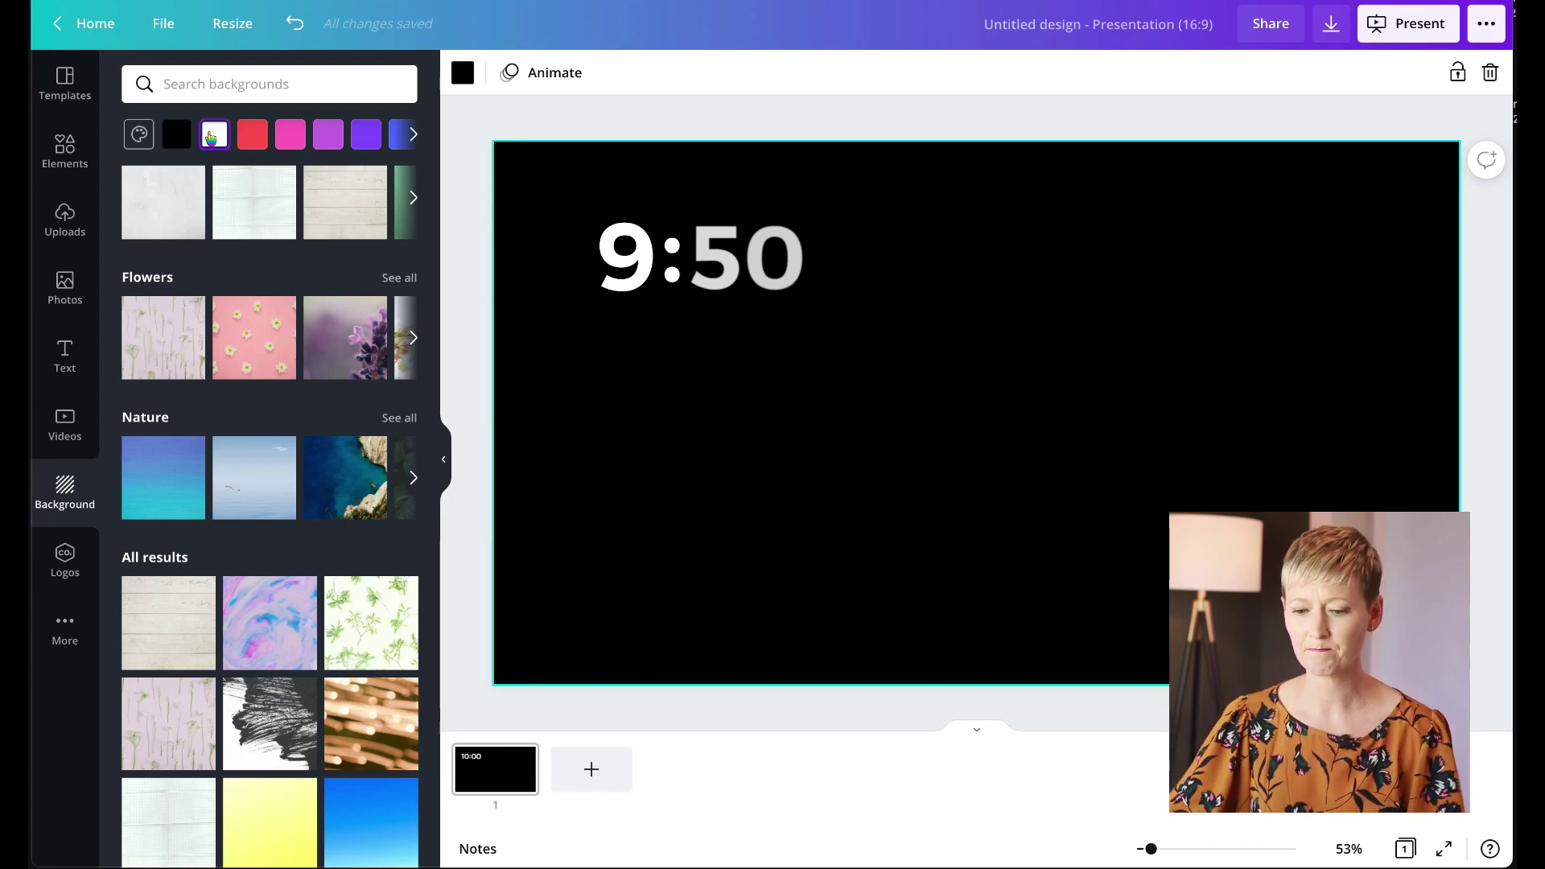
left_click(65, 354)
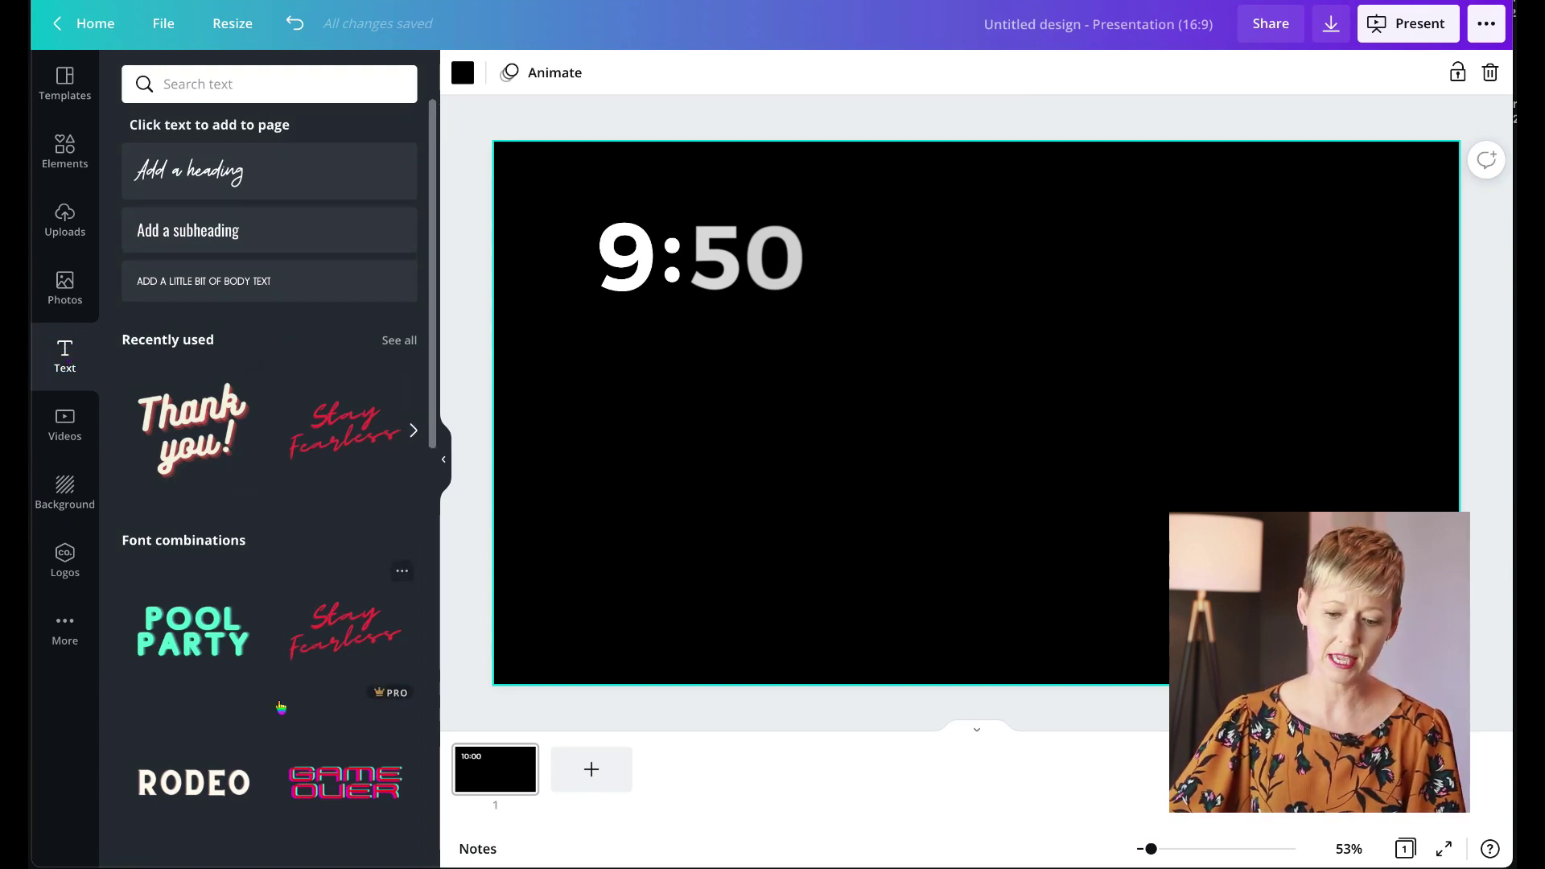
Step: Add an enlarged subheading text box reading 'Welcome!'
scroll(281, 708, "down", 5)
scroll(281, 708, "up", 5)
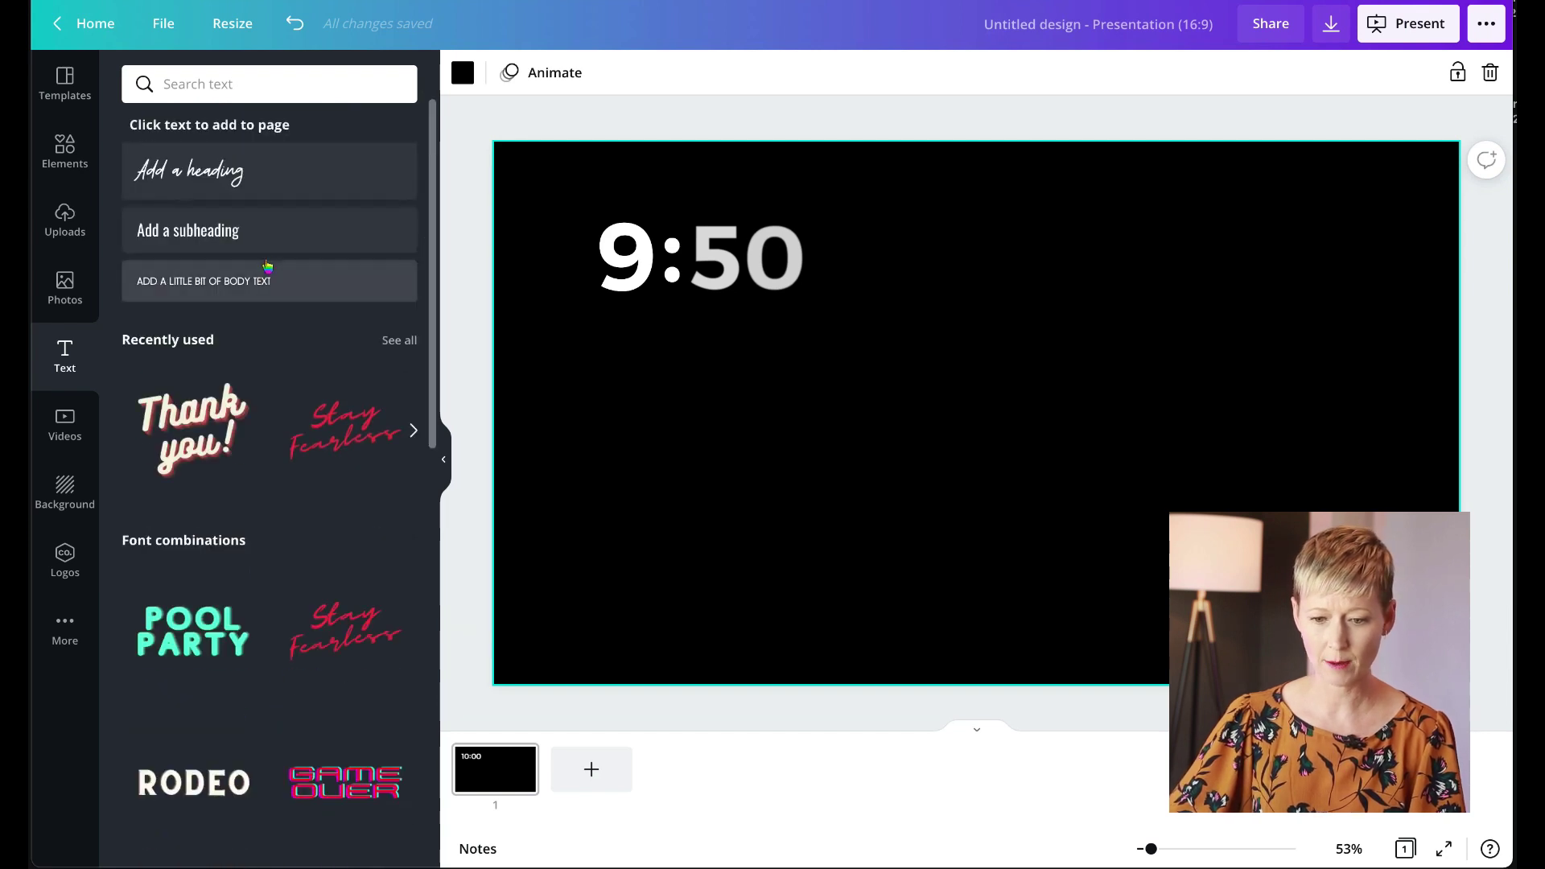
left_click(235, 233)
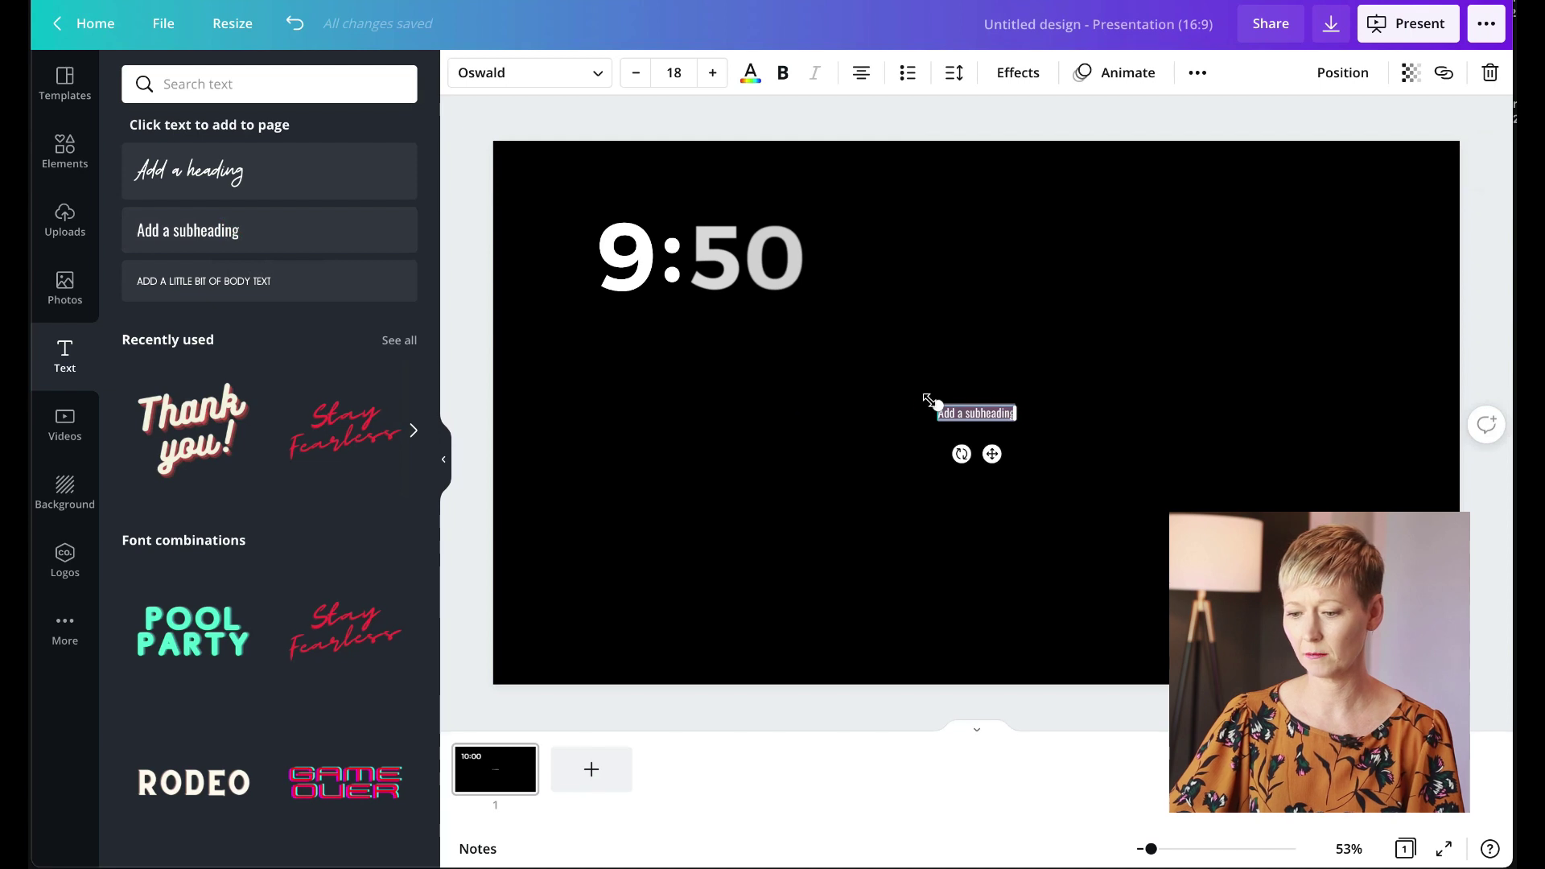
left_click_drag(906, 406, 676, 357)
left_click(861, 386)
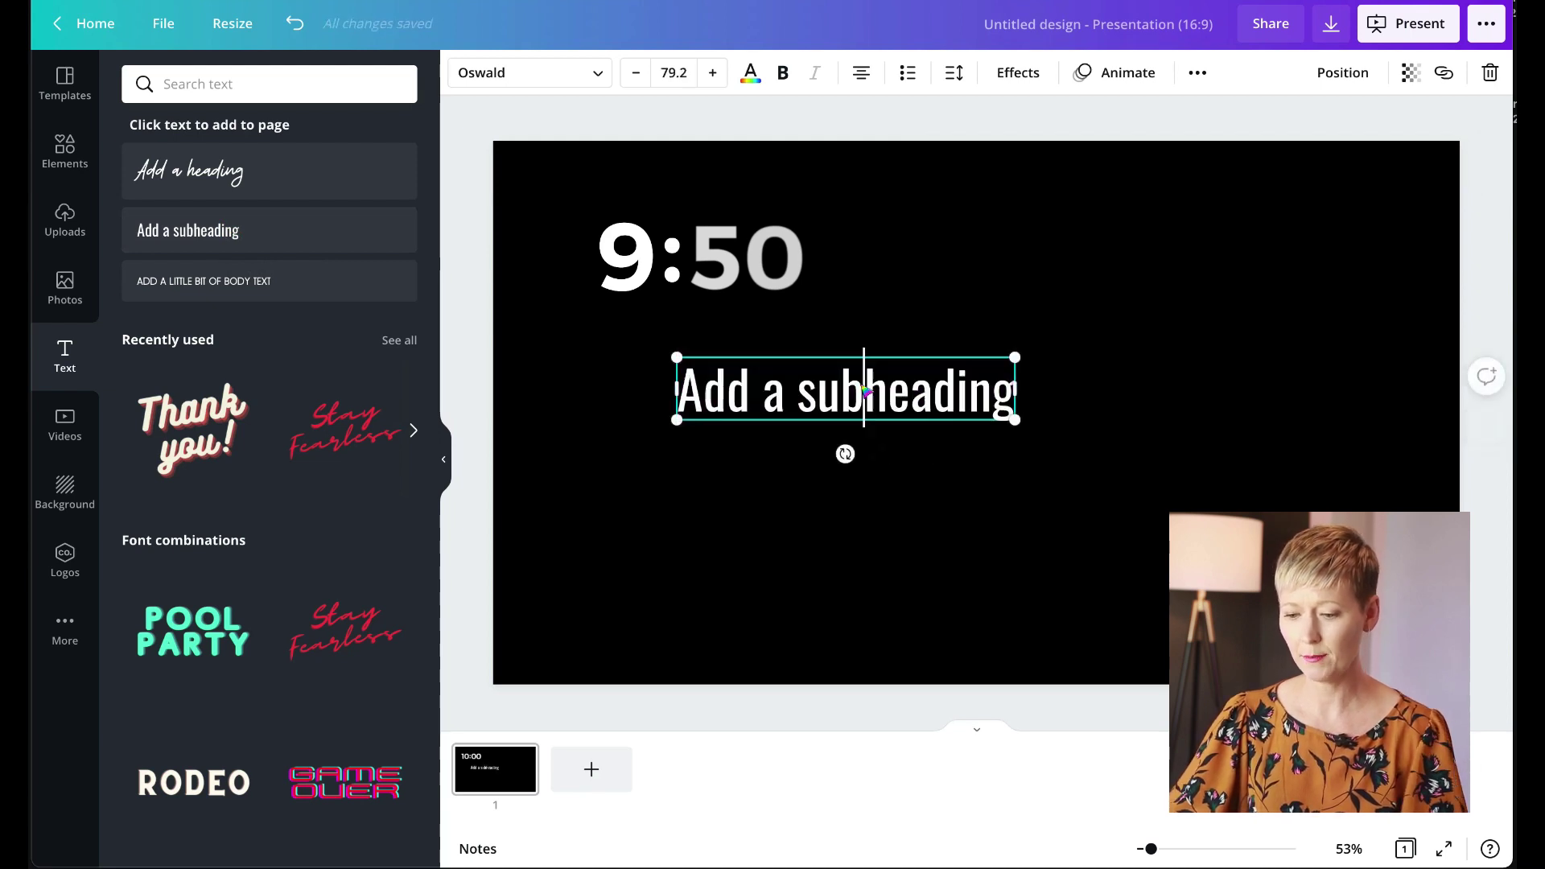
double_click(861, 387)
type("Welcom")
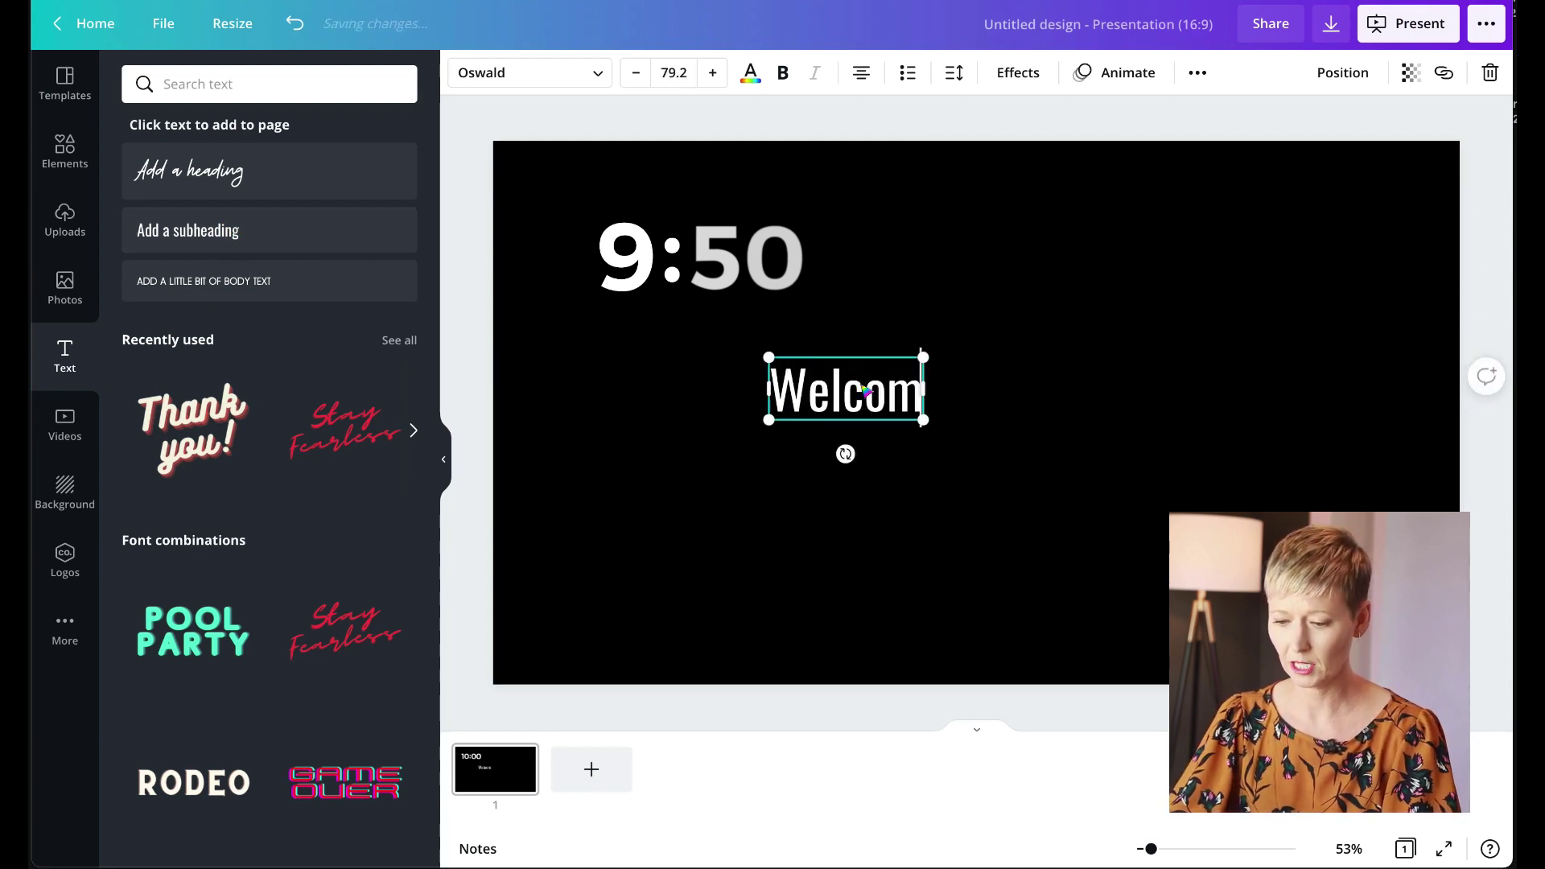
type("e!")
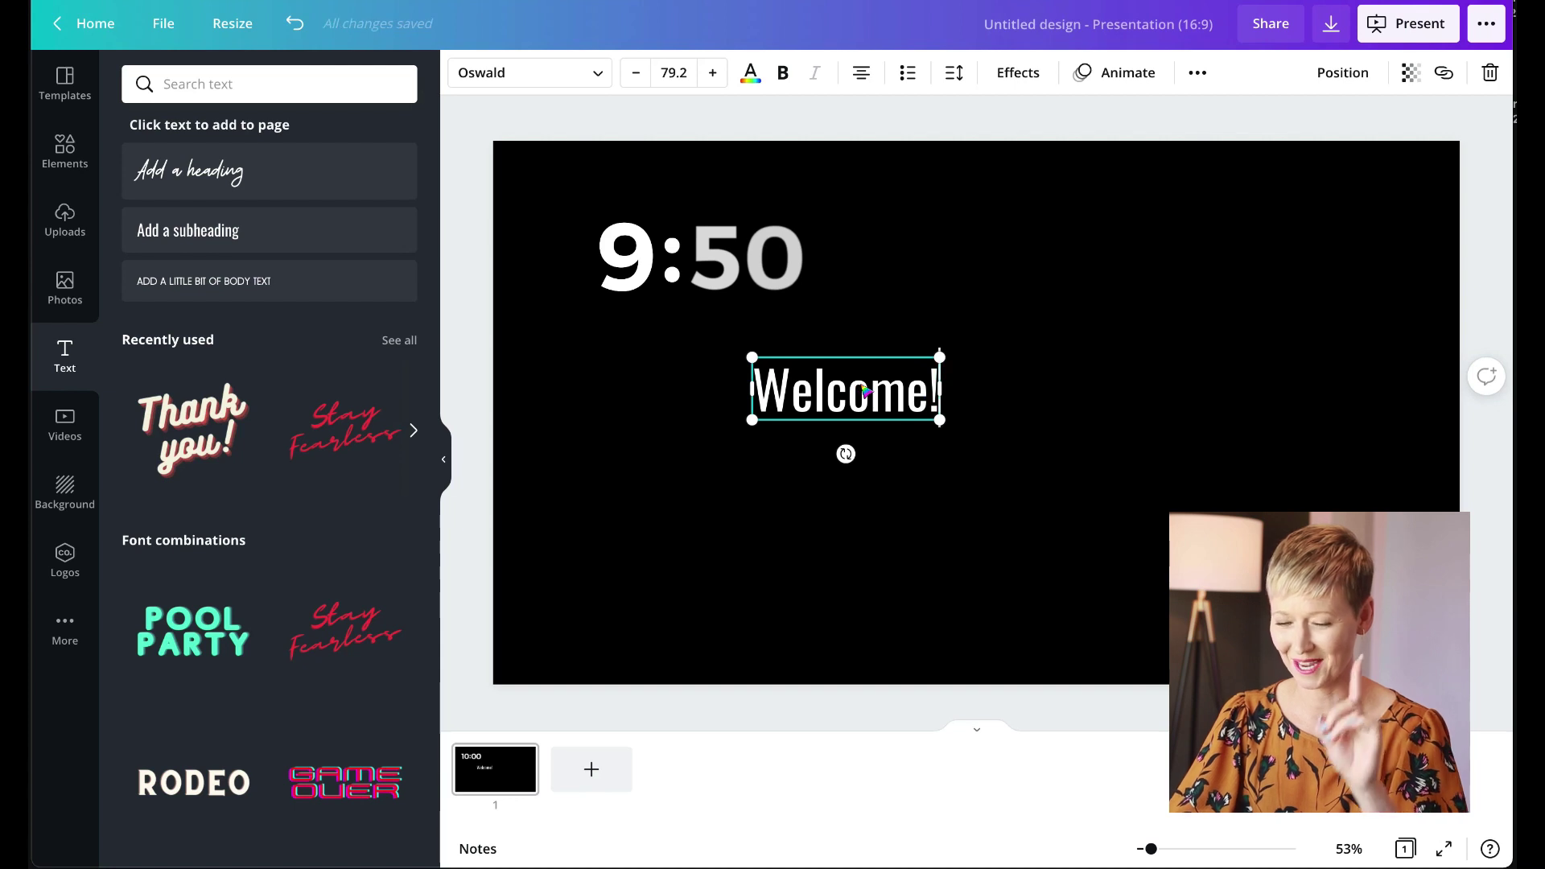
left_click(1090, 427)
Step: Enlarge the Welcome! heading and position it right of the countdown timer
left_click_drag(757, 411, 918, 384)
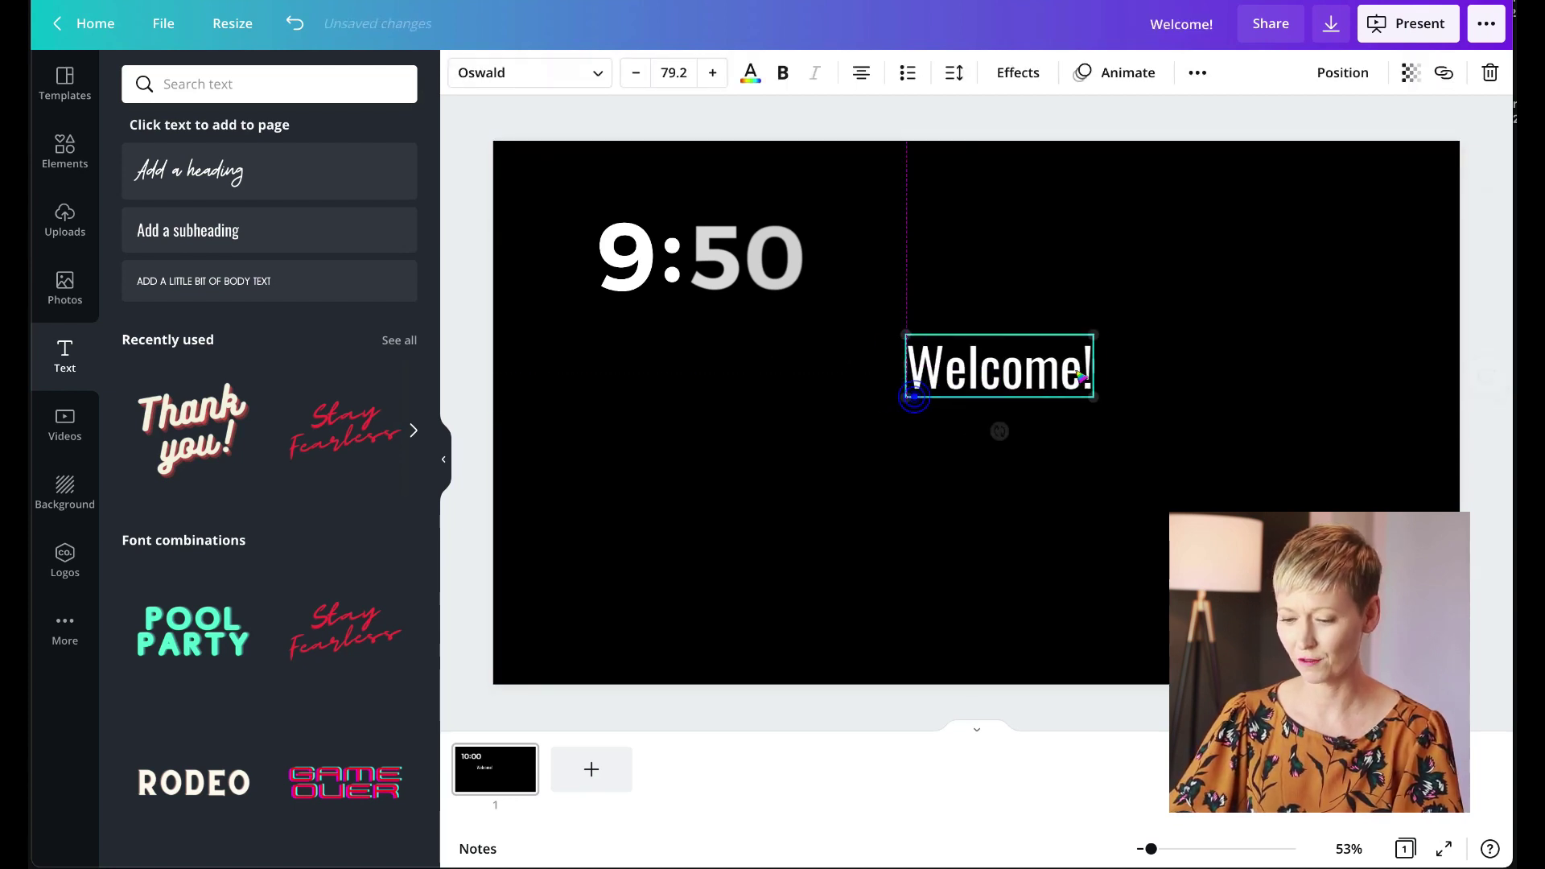
left_click_drag(913, 330, 804, 300)
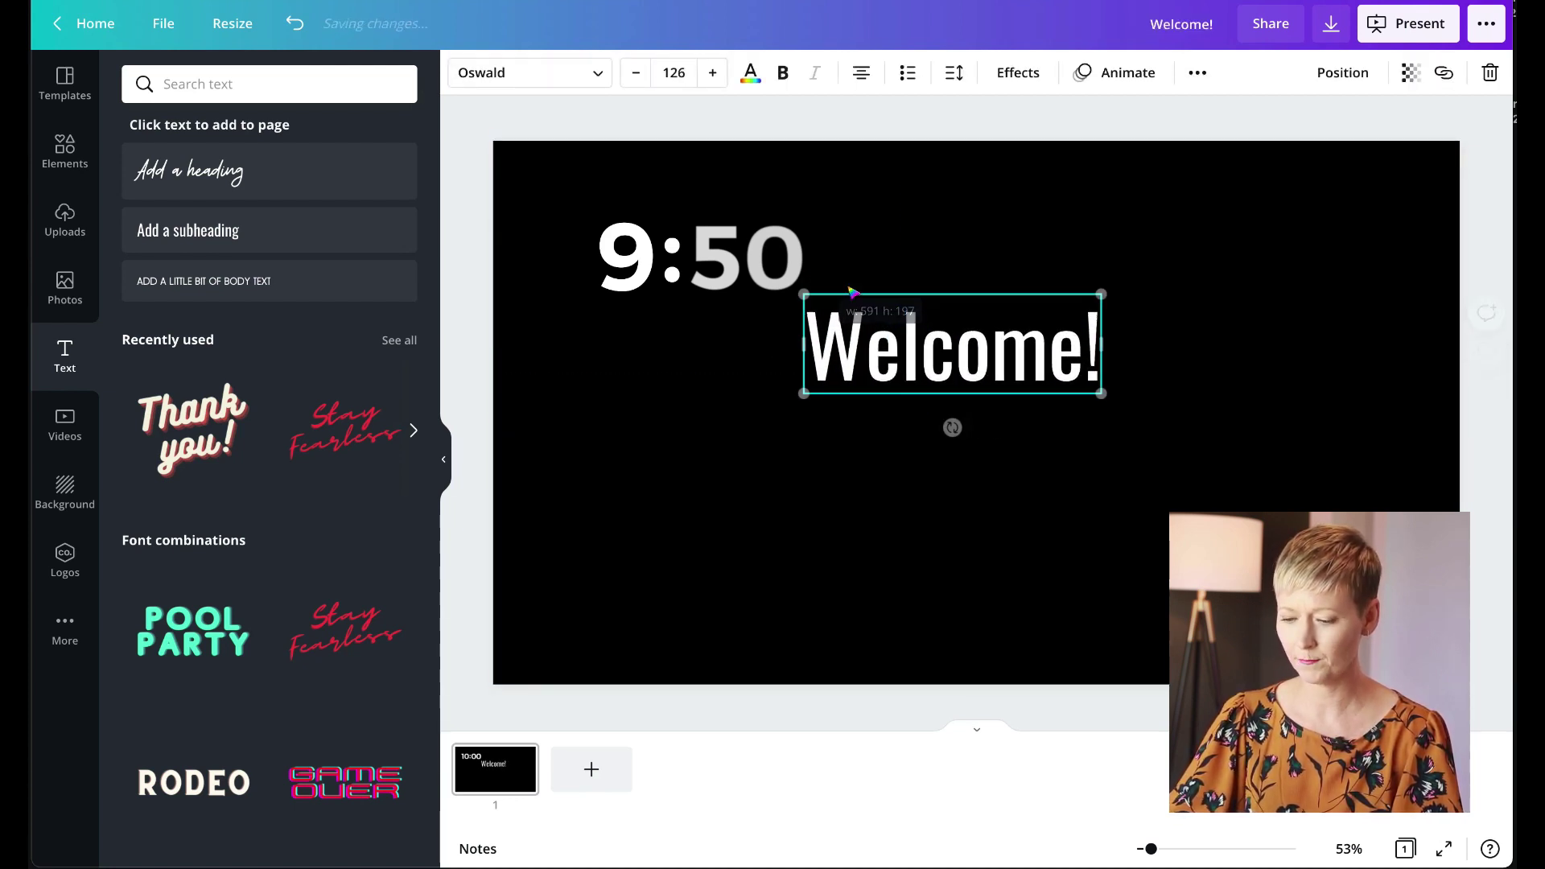
left_click_drag(1017, 353, 1109, 350)
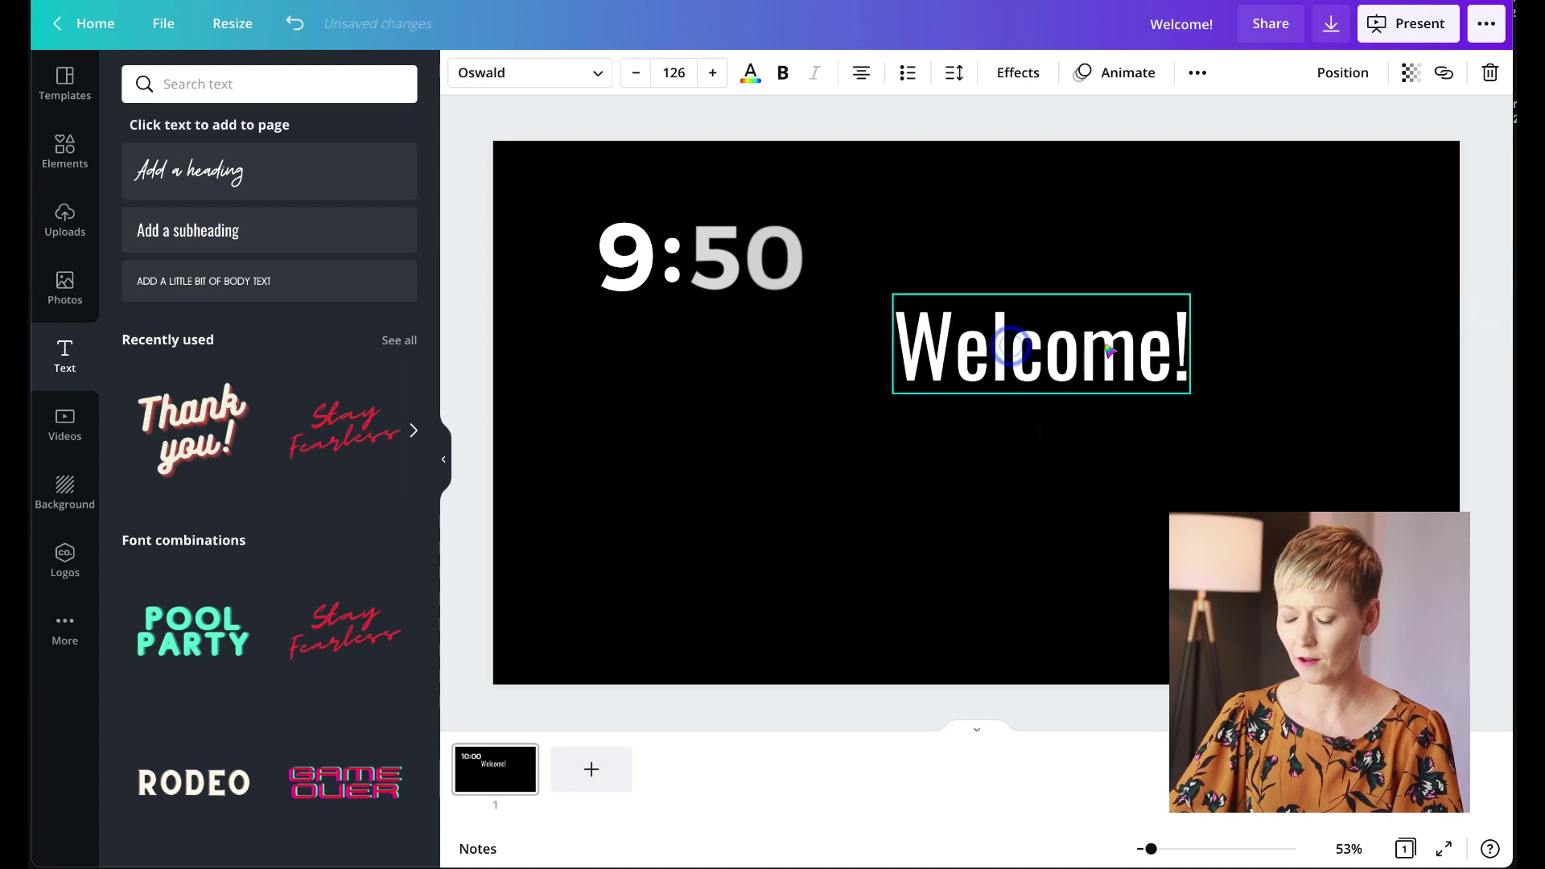
left_click(1265, 388)
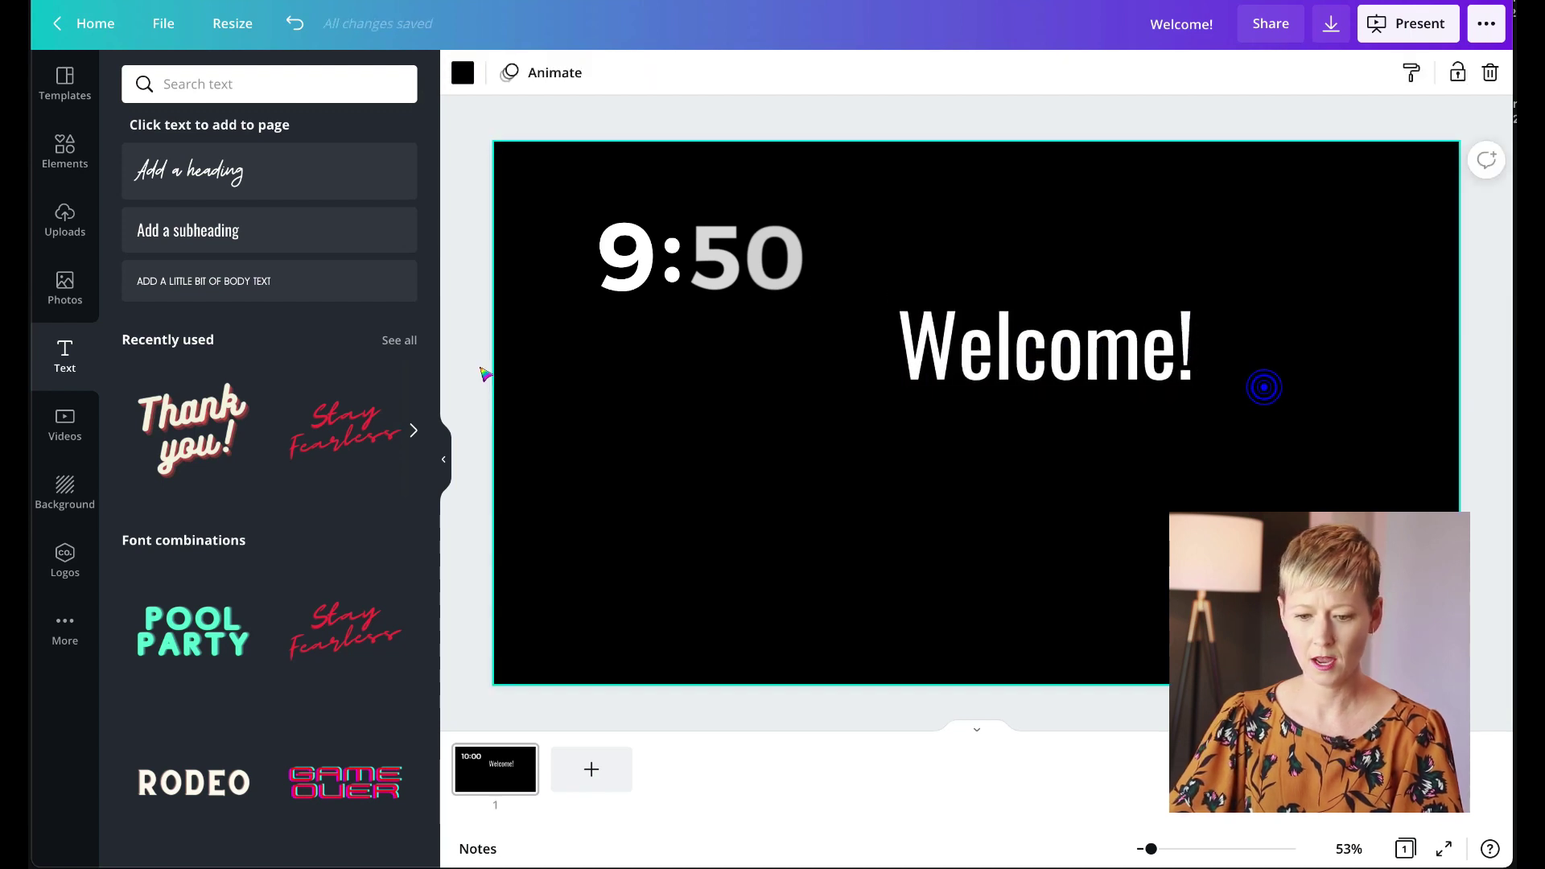
Step: Add an Oswald 81.4 subheading 'Grab your textbook and notes' beneath Welcome!
left_click(245, 231)
left_click_drag(936, 404, 667, 349)
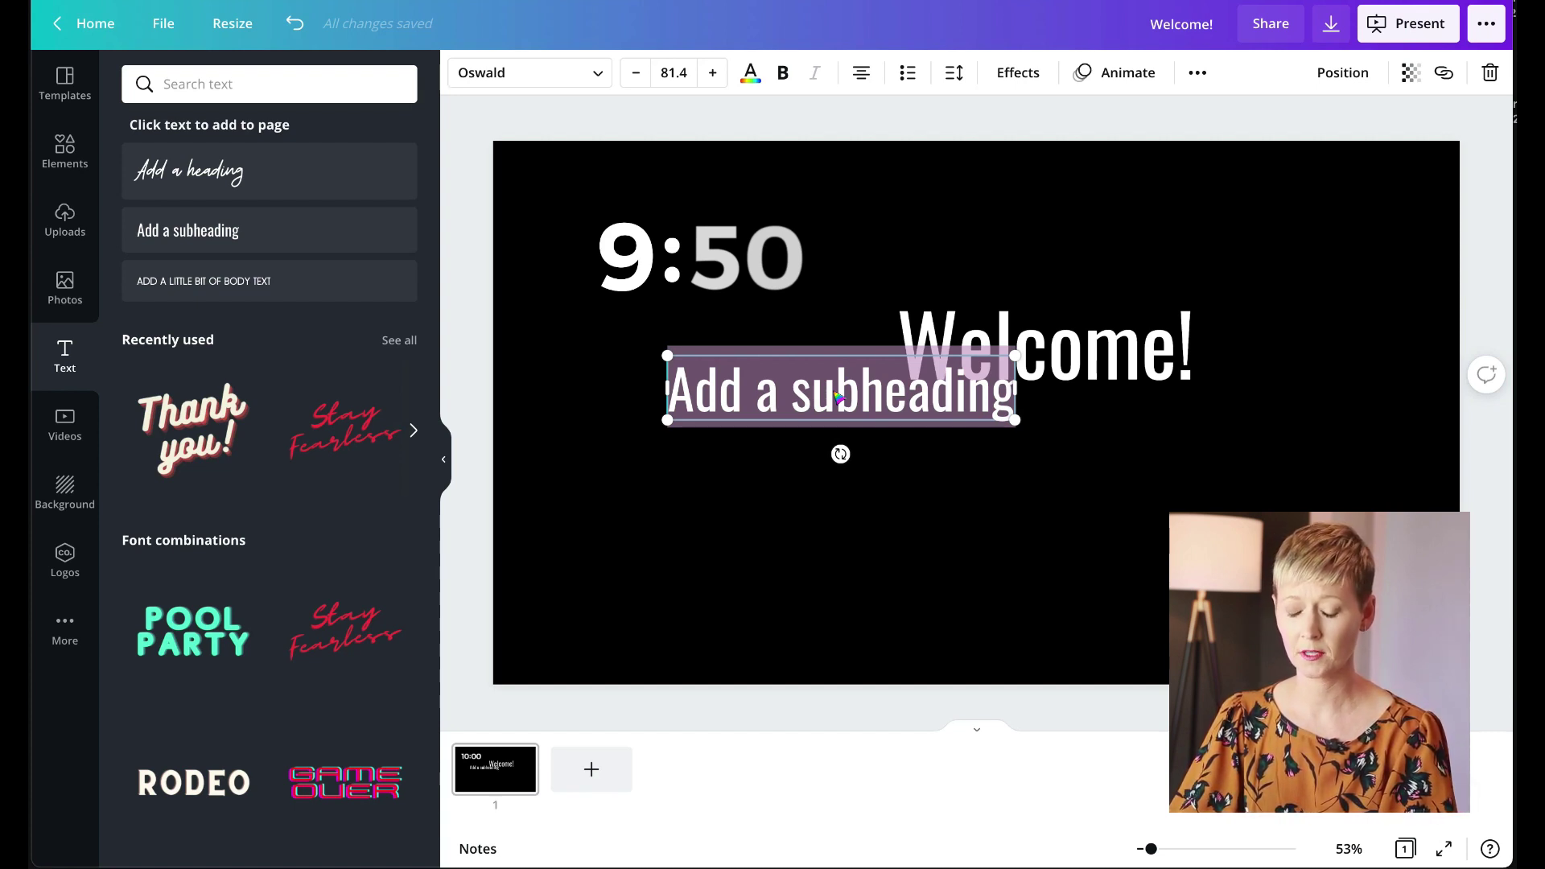
type("Grab y9o8ur")
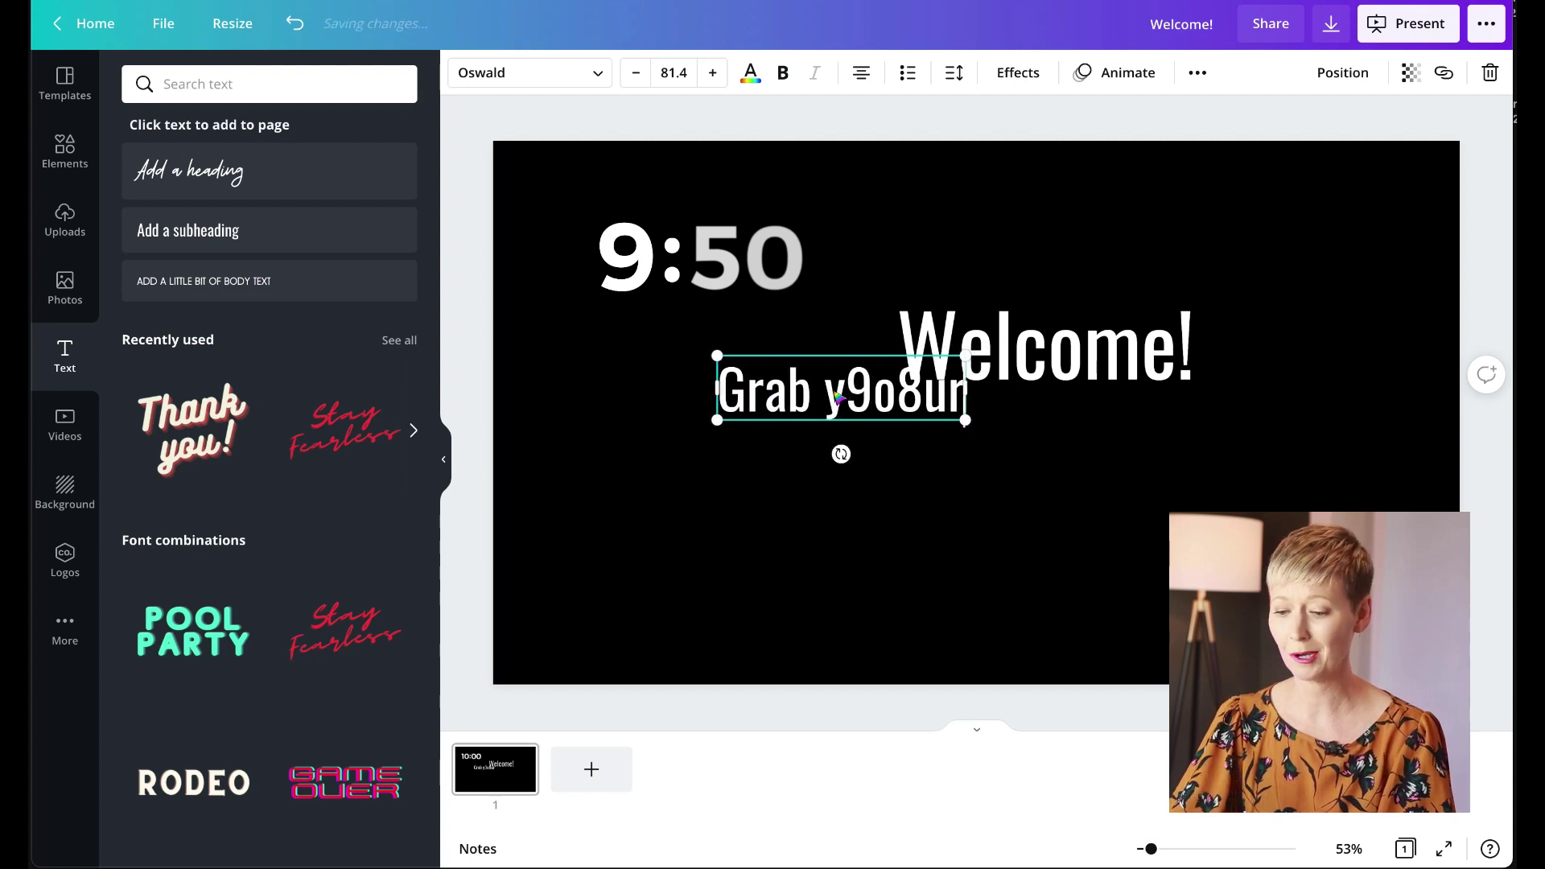
key("BackSpace")
key("BackSpace")
key("BackSpace")
key("BackSpace")
key("BackSpace")
type("our text")
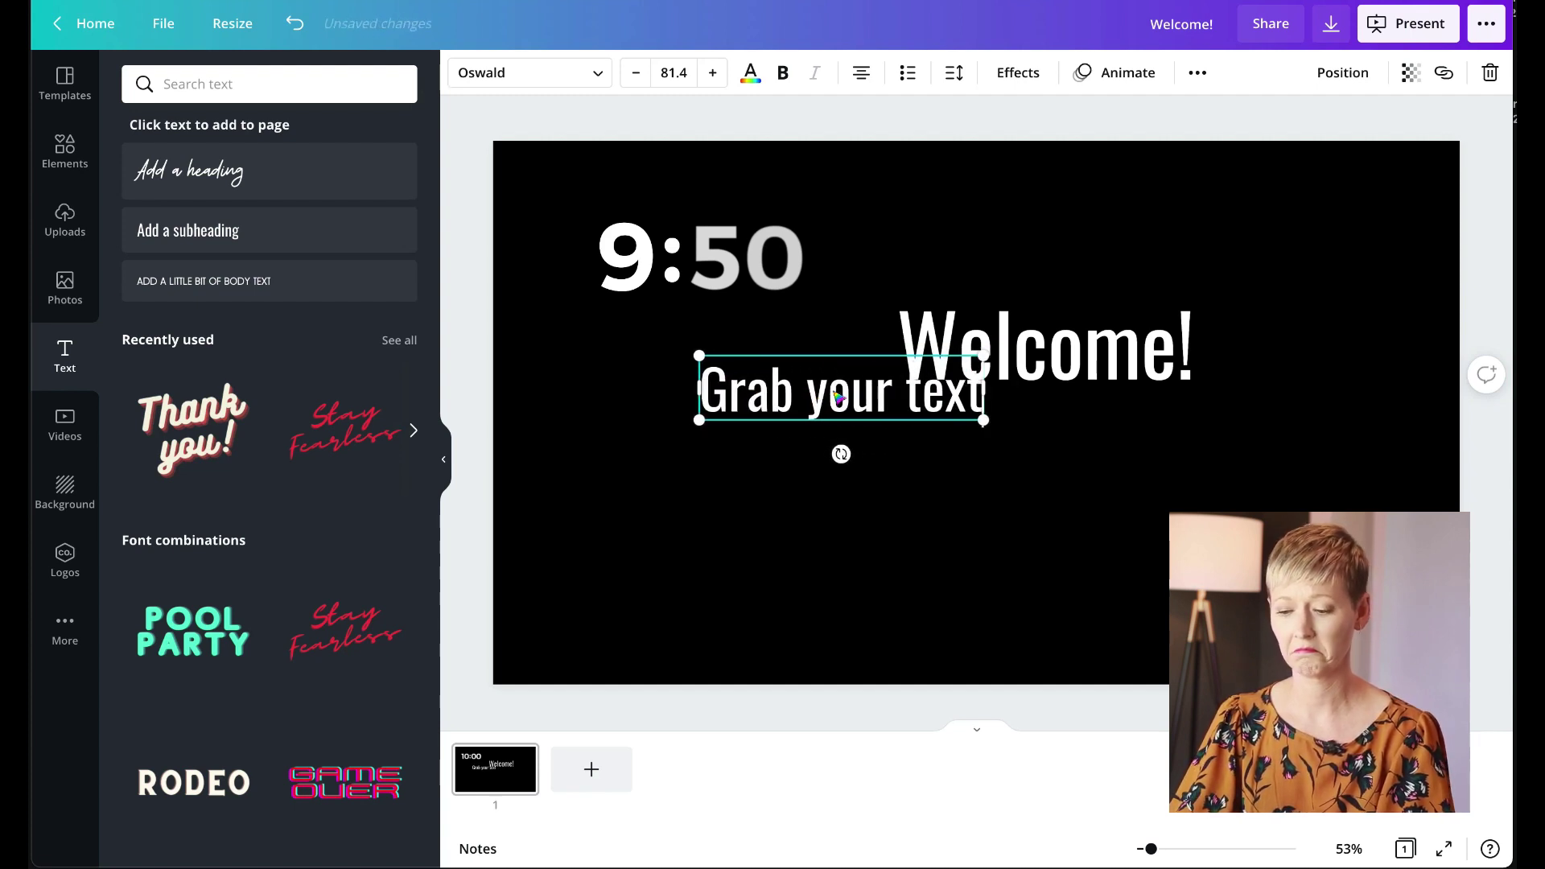
type("book and notes")
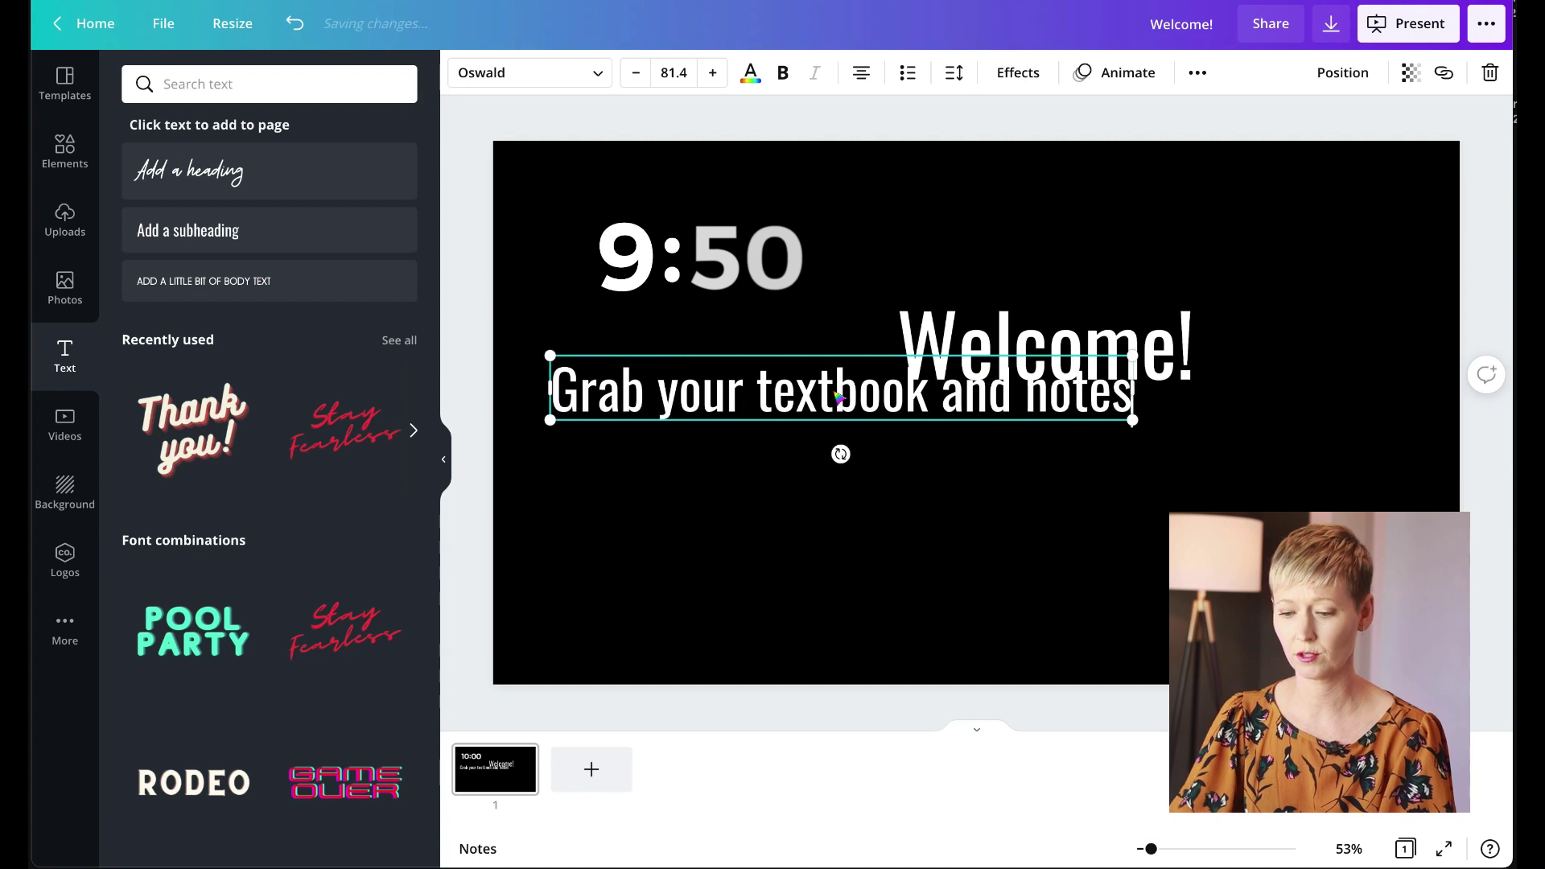
left_click(987, 467)
left_click_drag(998, 390, 1146, 435)
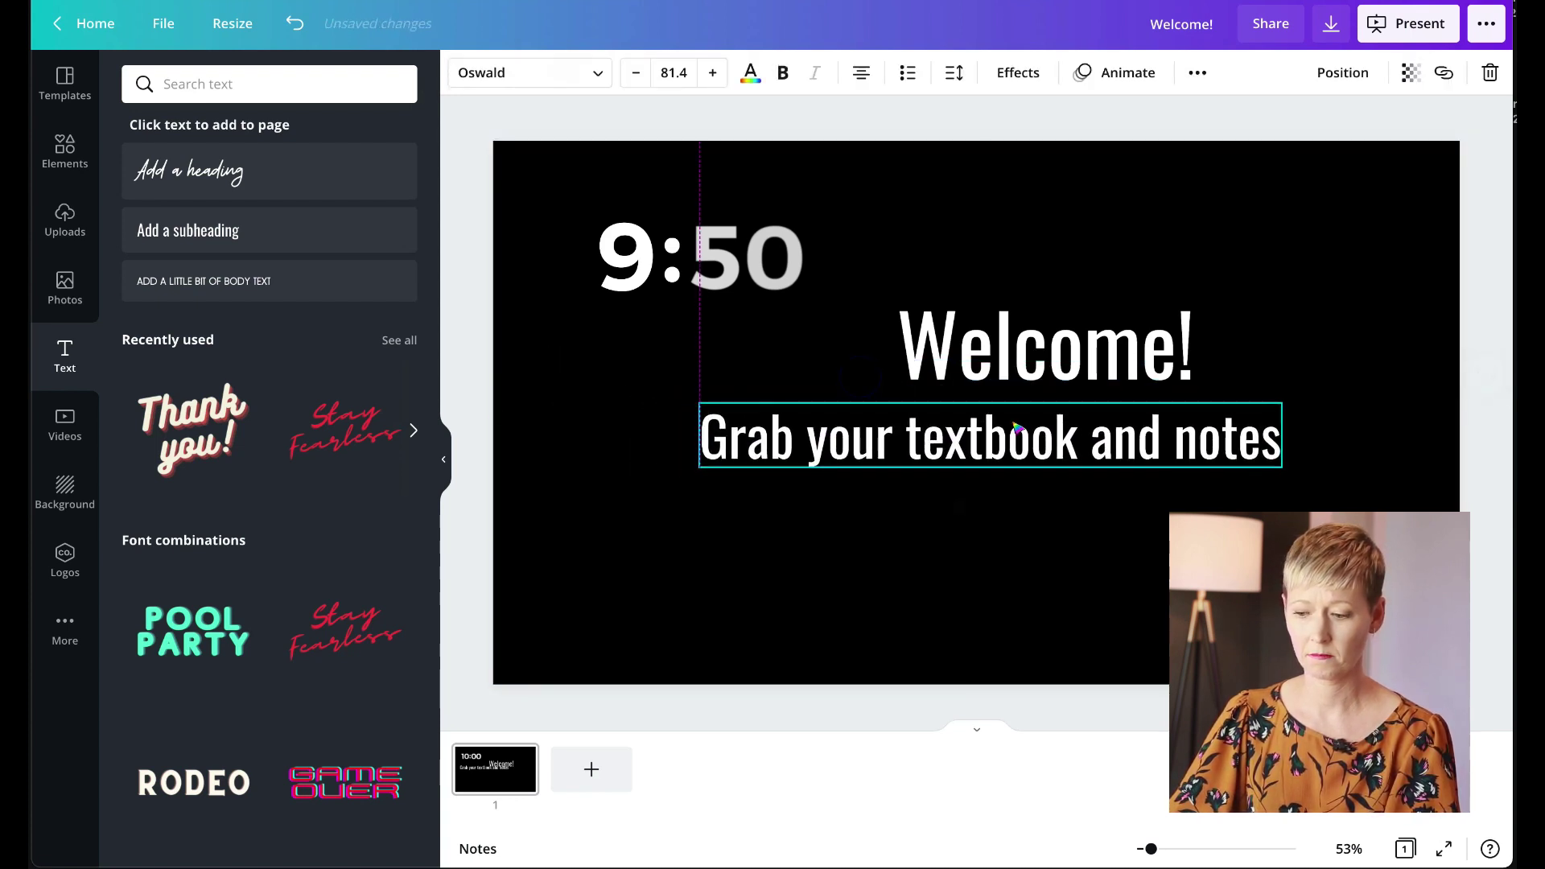
Step: Make the instruction line a numbered list and add a second numbered item
left_click(712, 439)
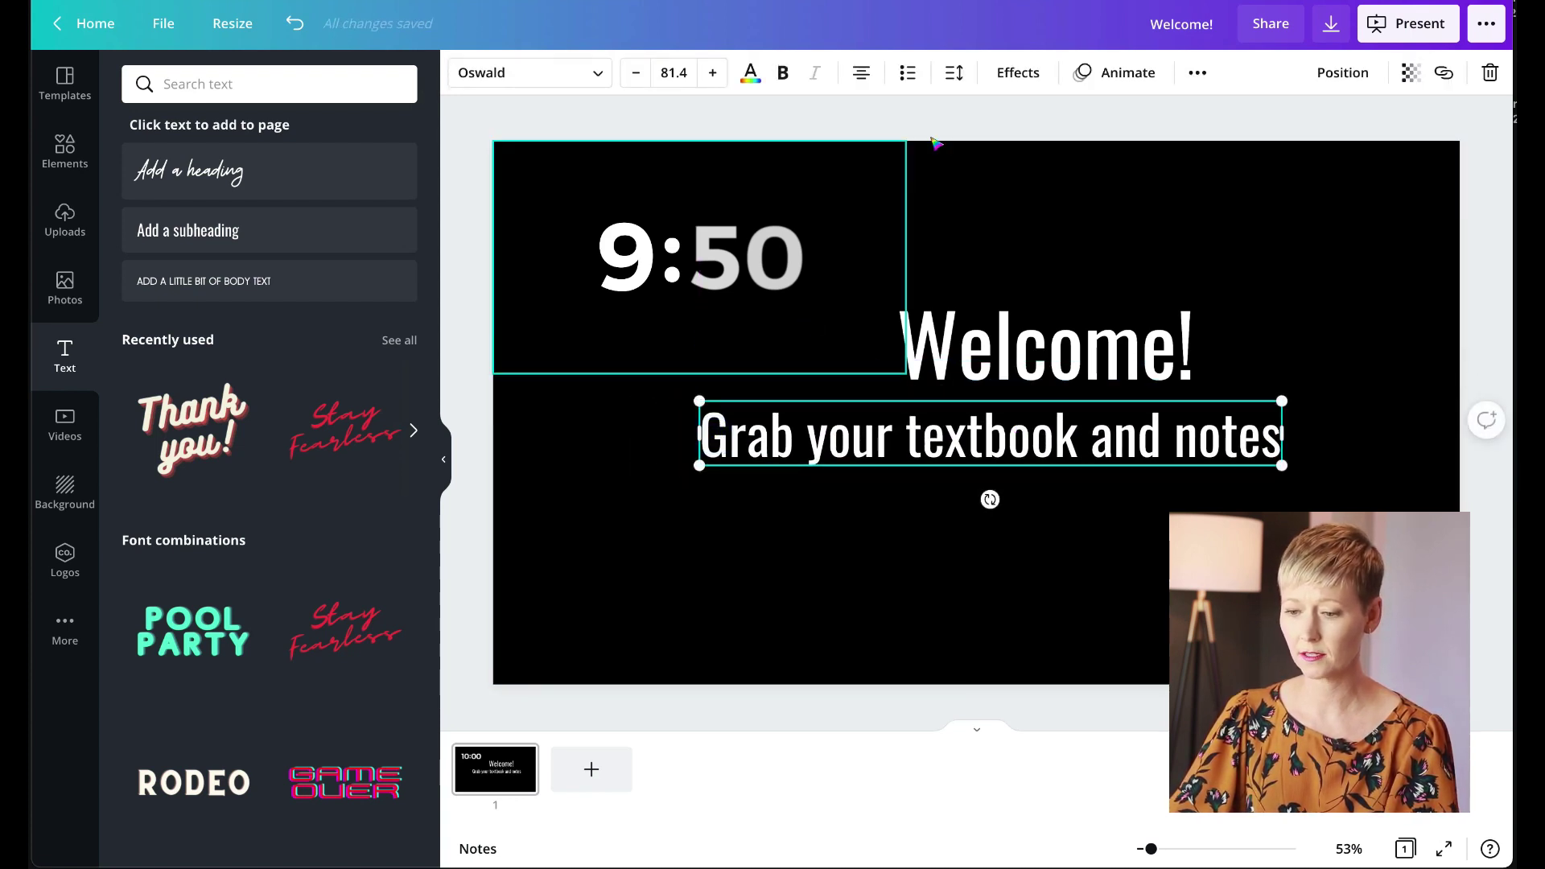
left_click(909, 74)
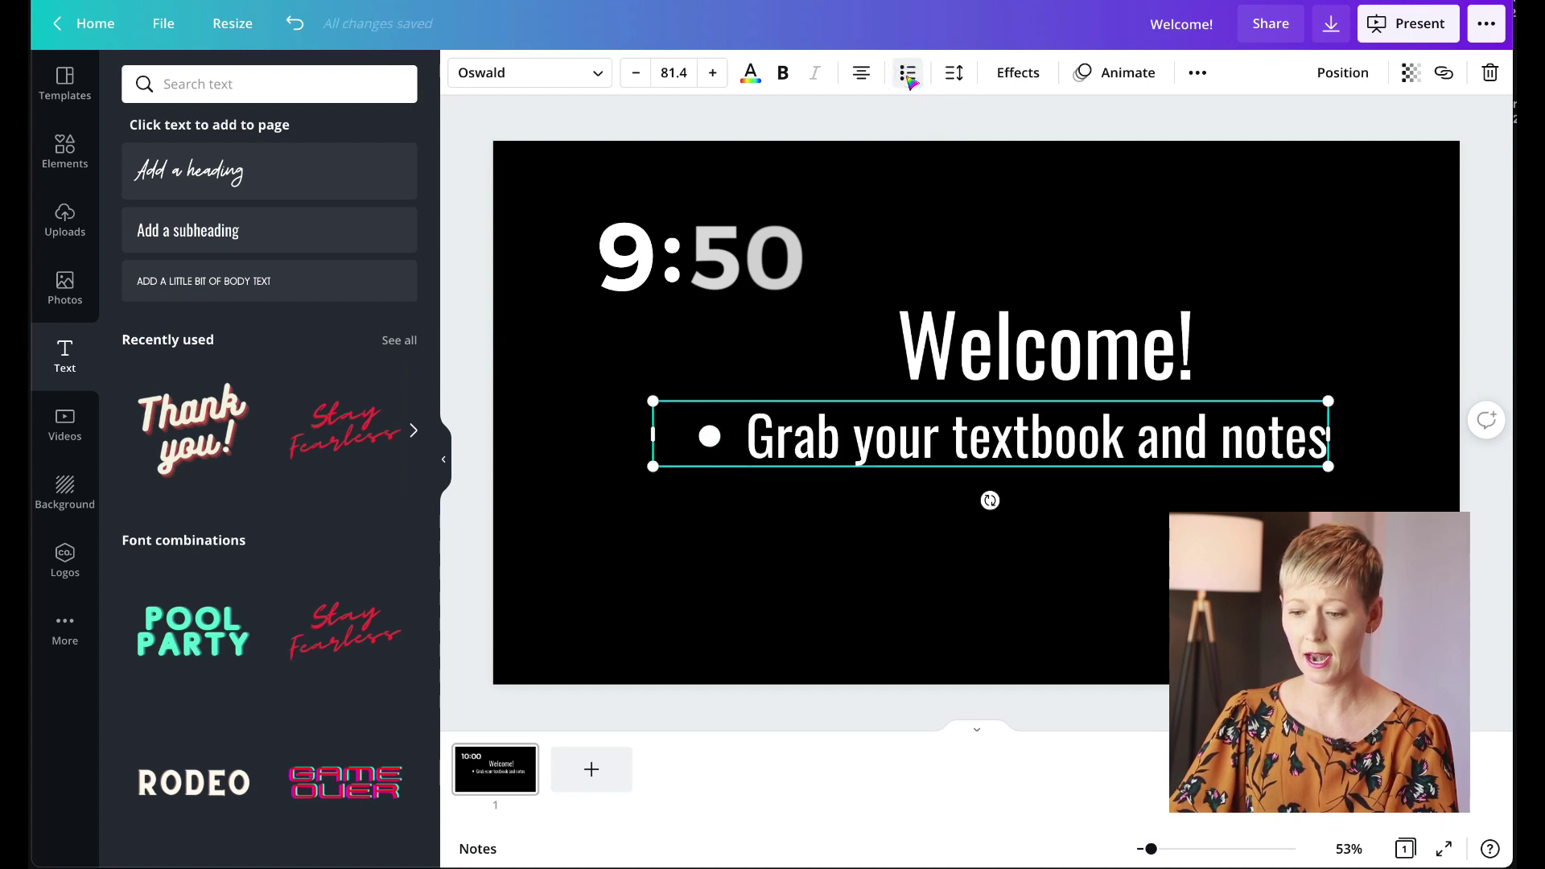
left_click(909, 74)
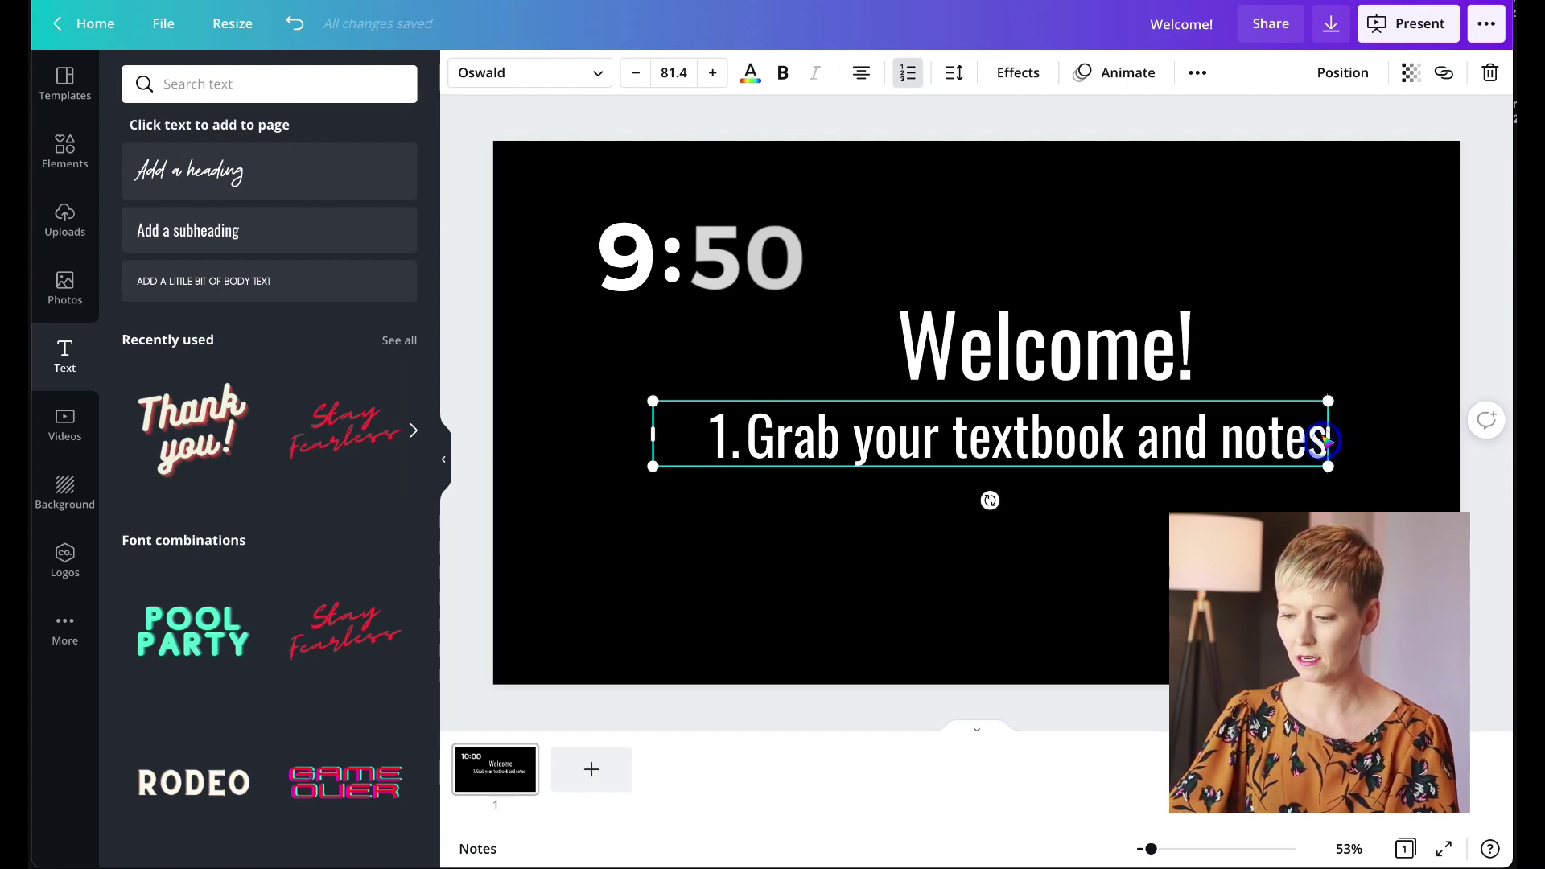
key("Return")
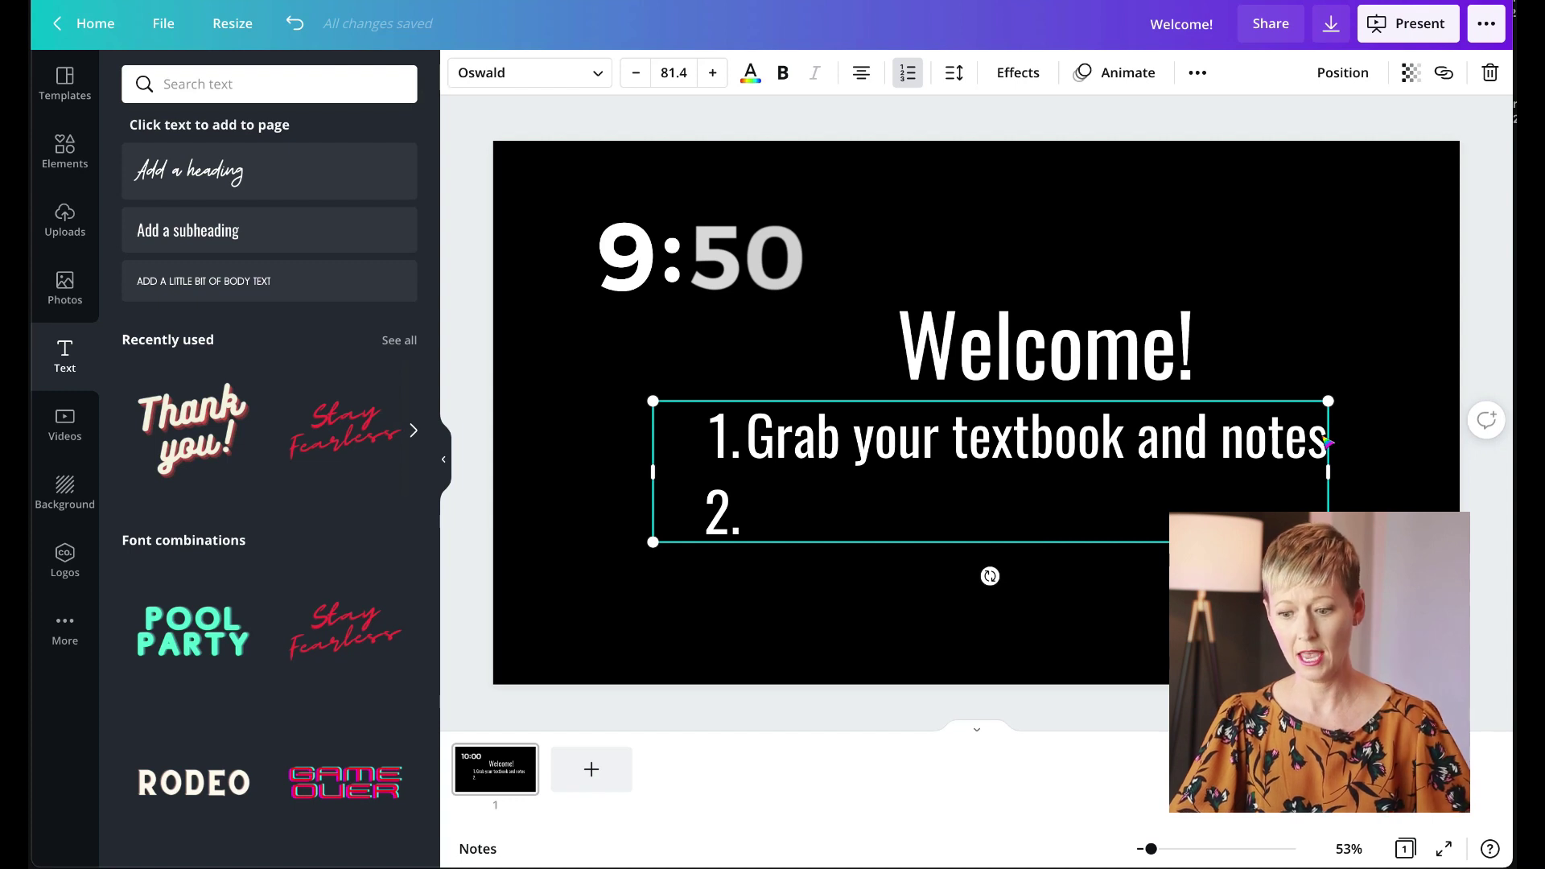
key("BackSpace")
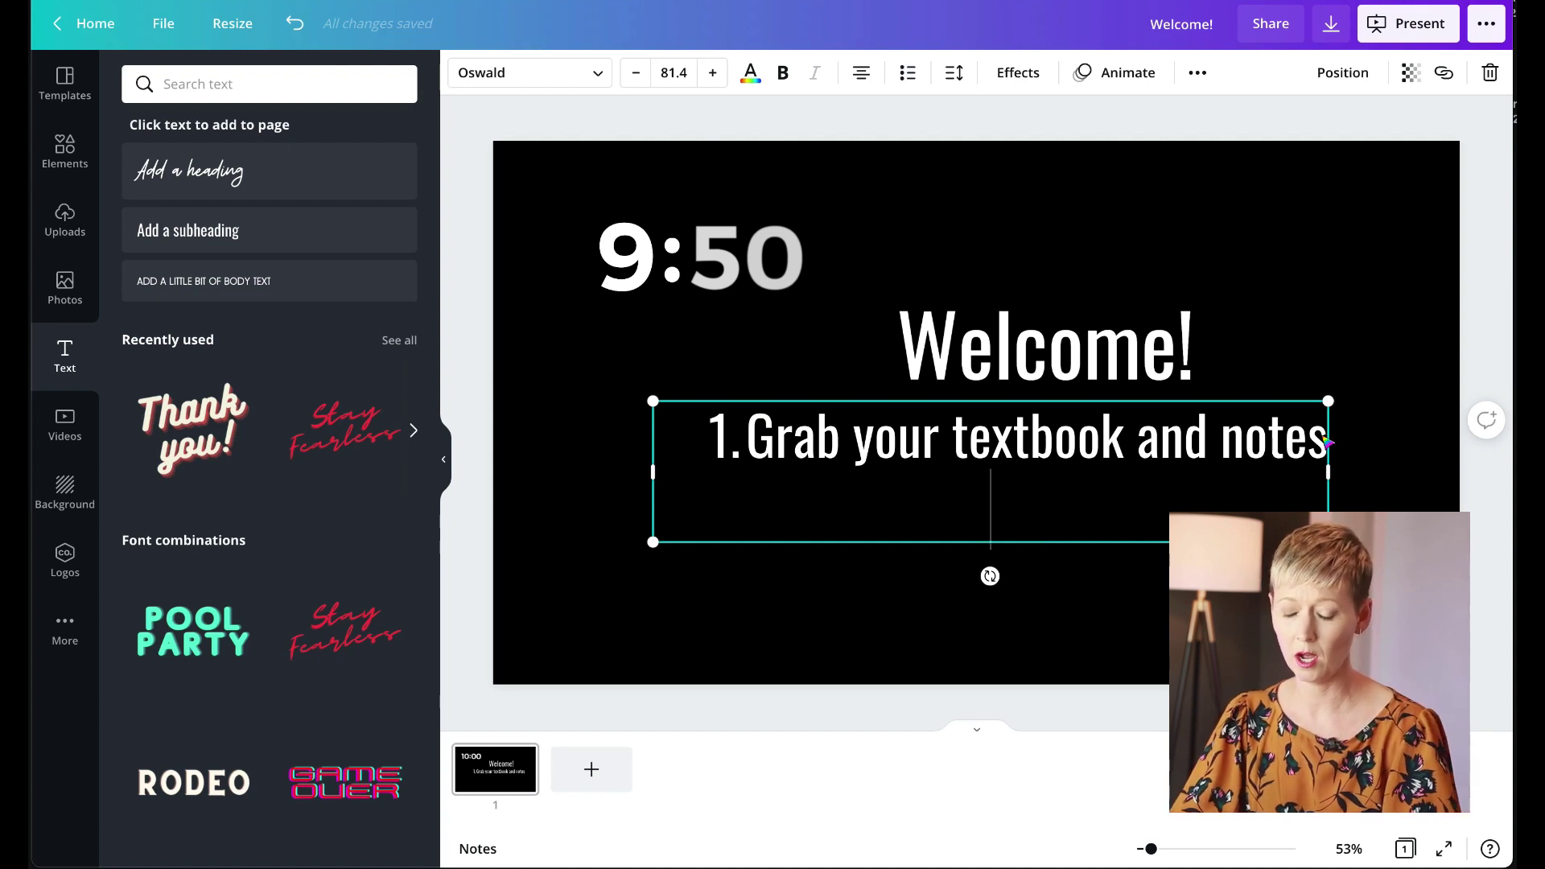
key("ctrl+z")
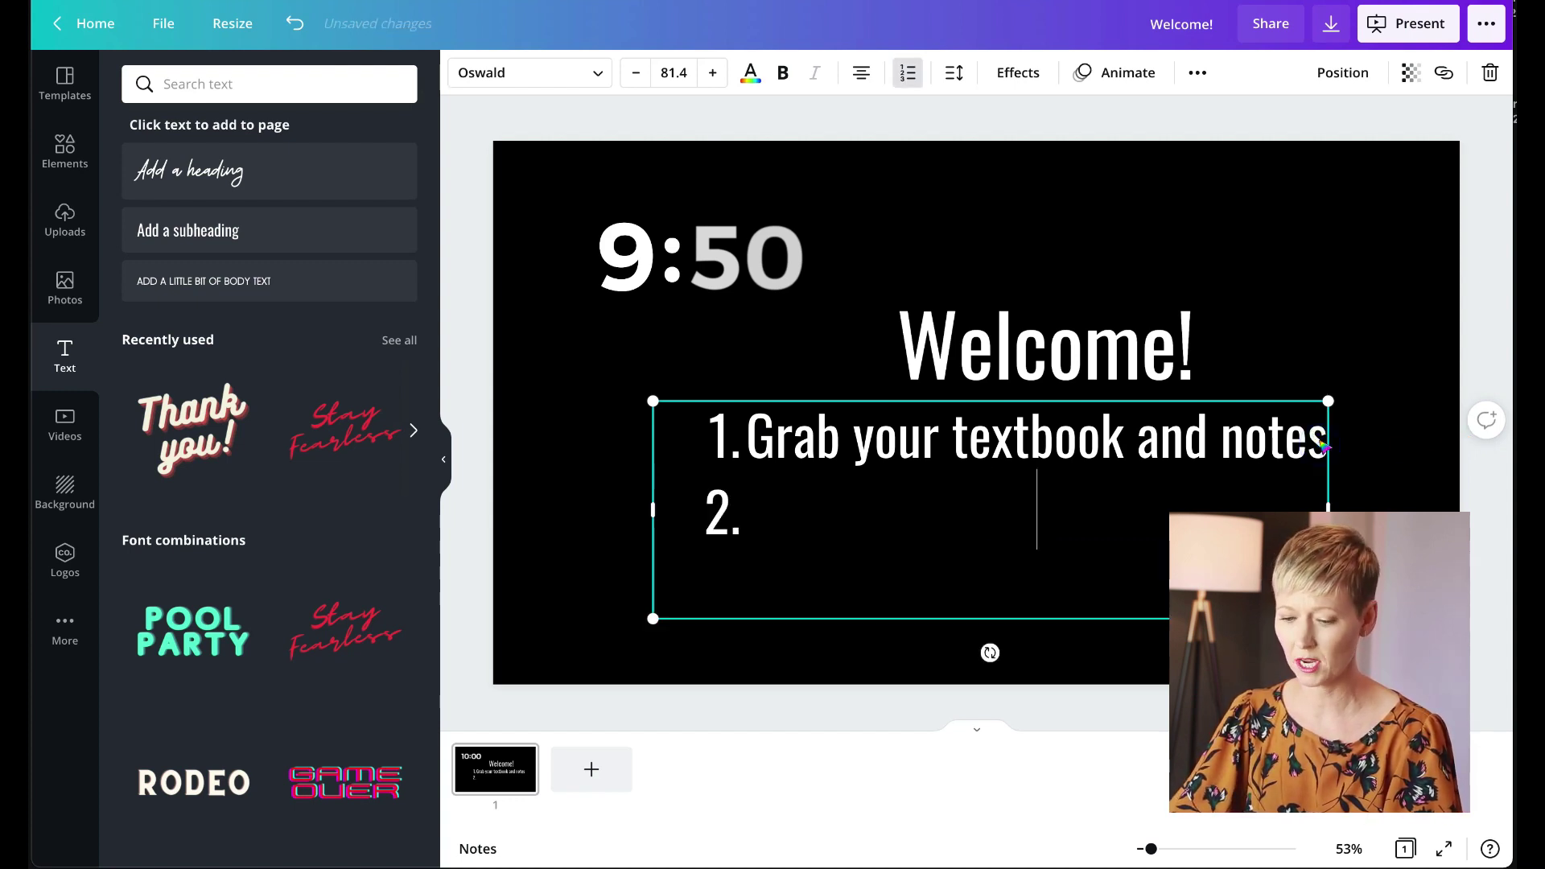
Step: Fill list items 2 and 3 with 'instruction', leaving no empty fourth item
type("instruction")
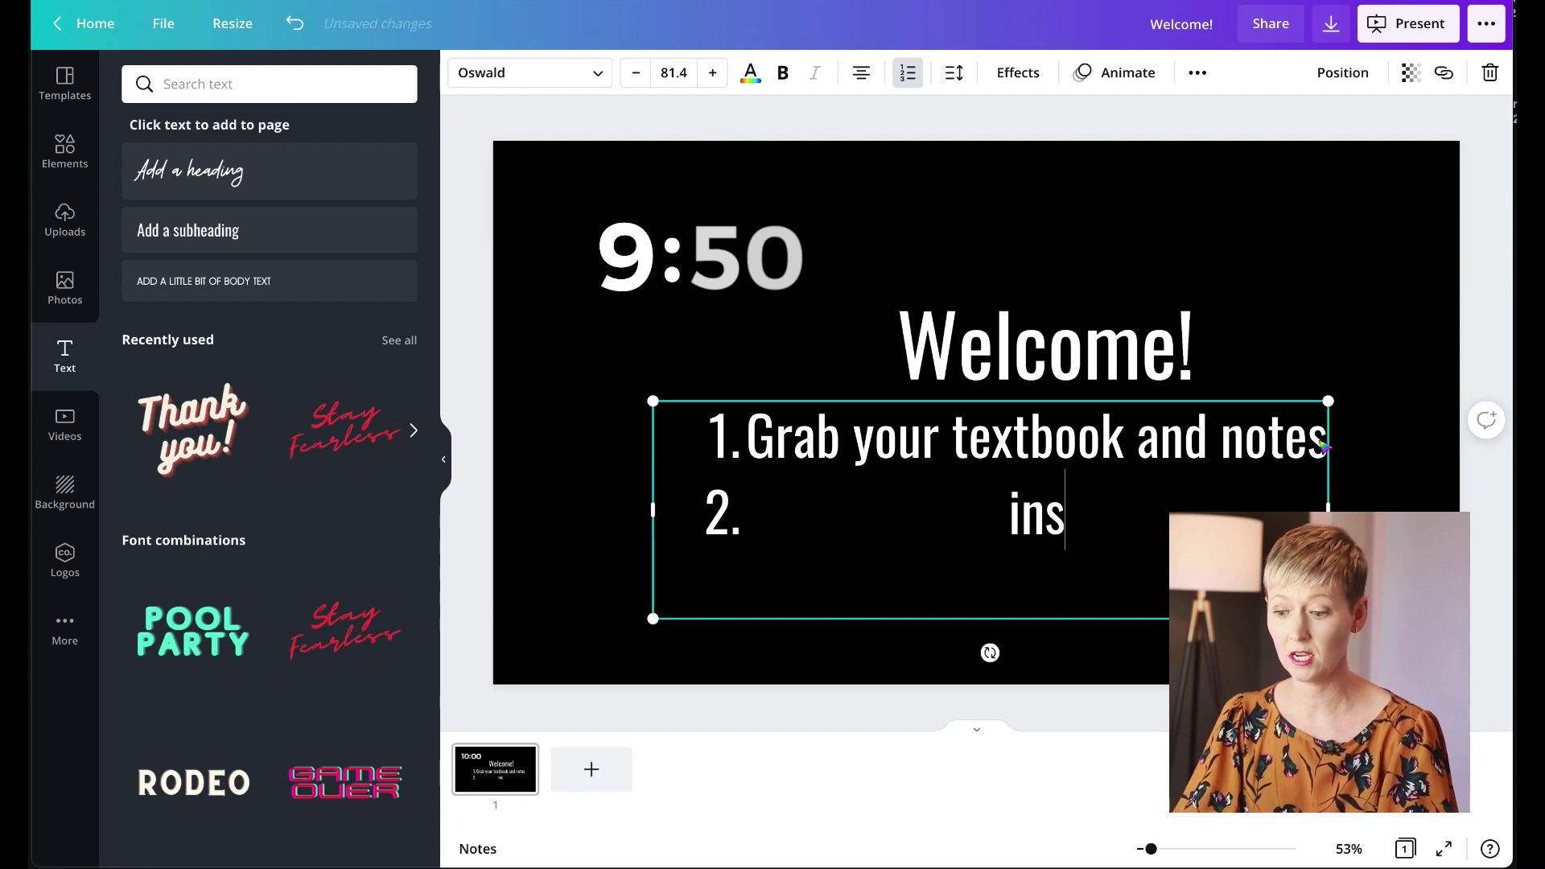
key("Return")
type("in")
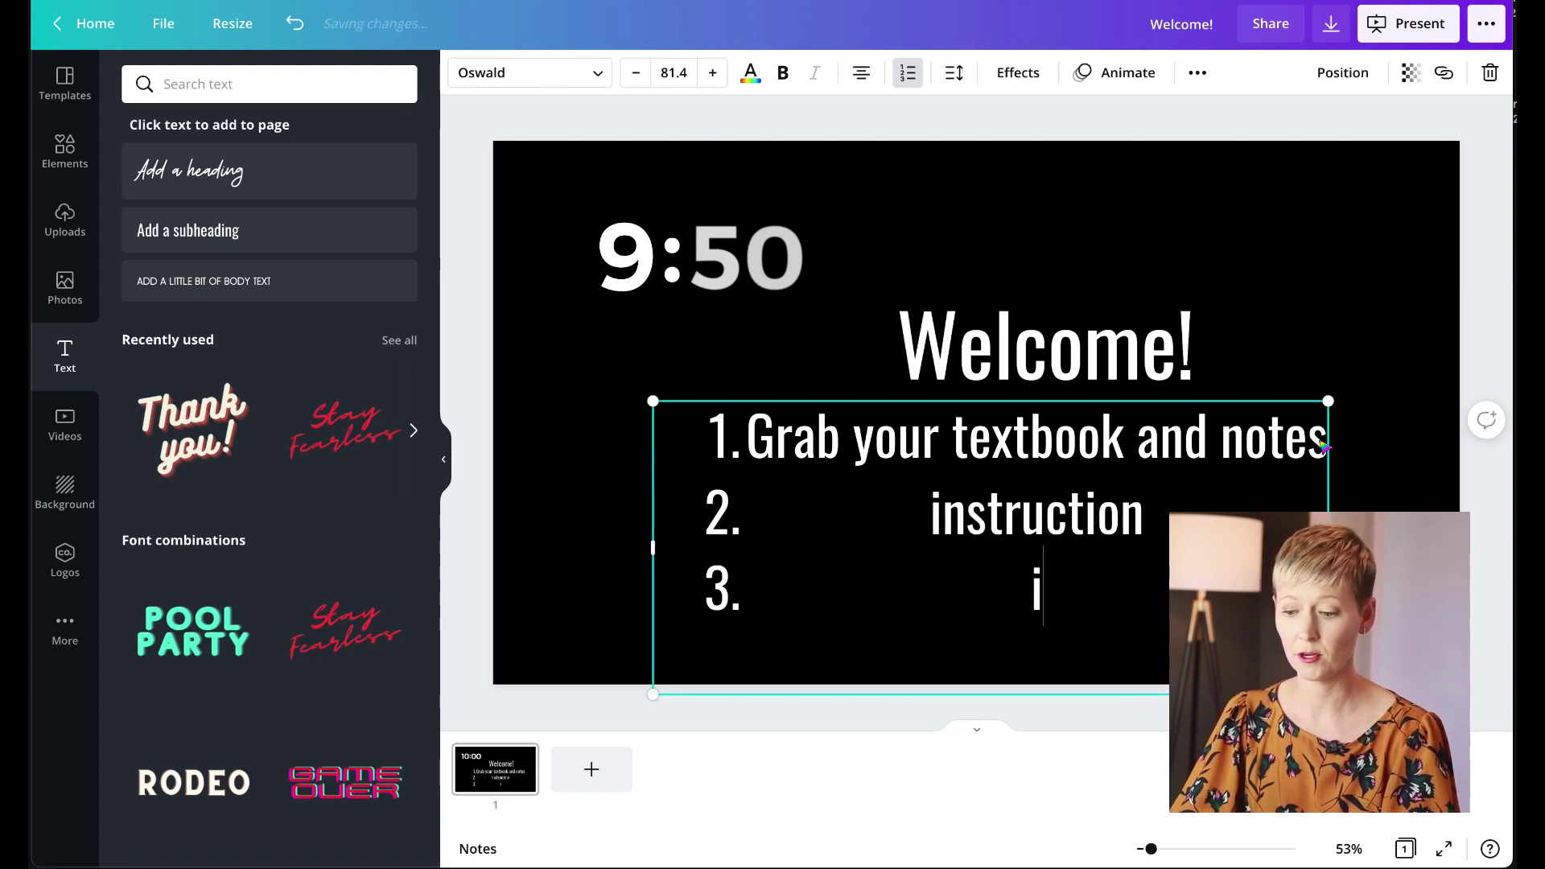
type("stru")
key("BackSpace")
key("BackSpace")
key("BackSpace")
key("BackSpace")
type("n")
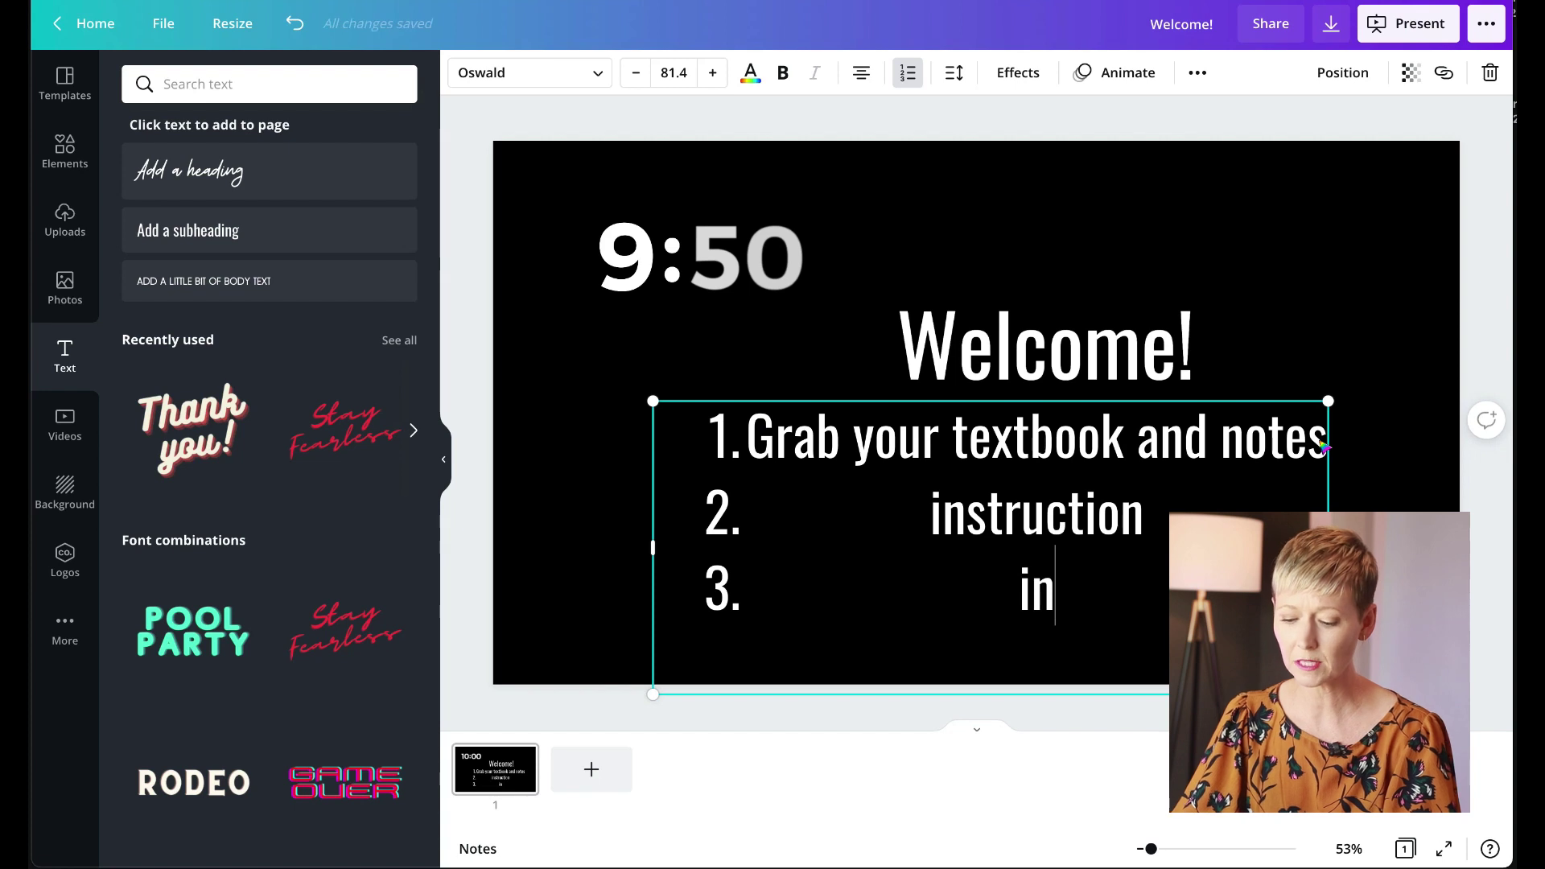
type("struction")
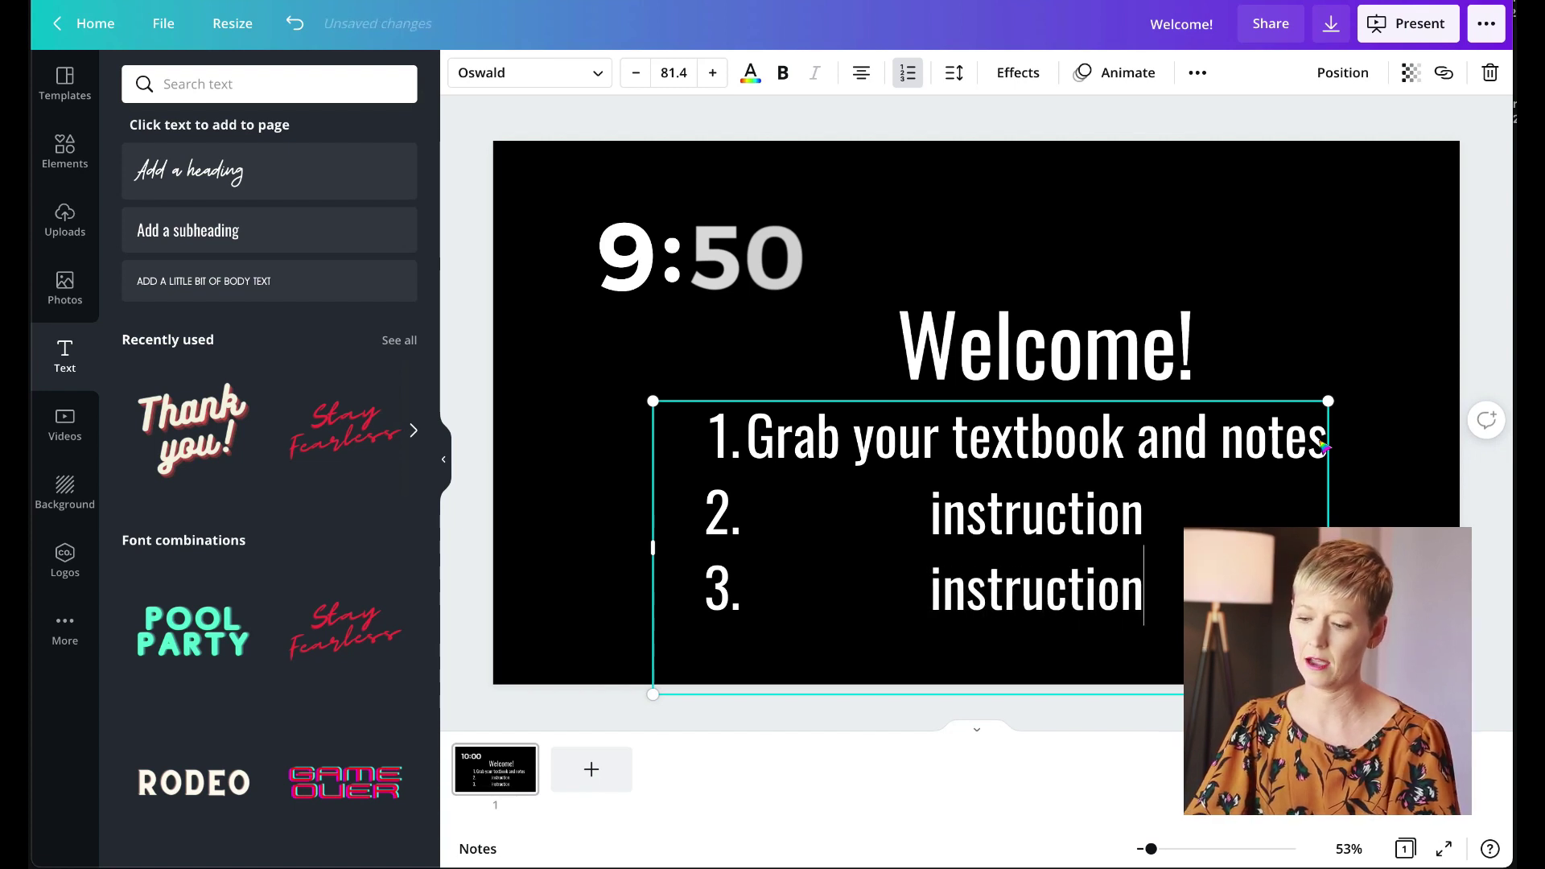
key("Return")
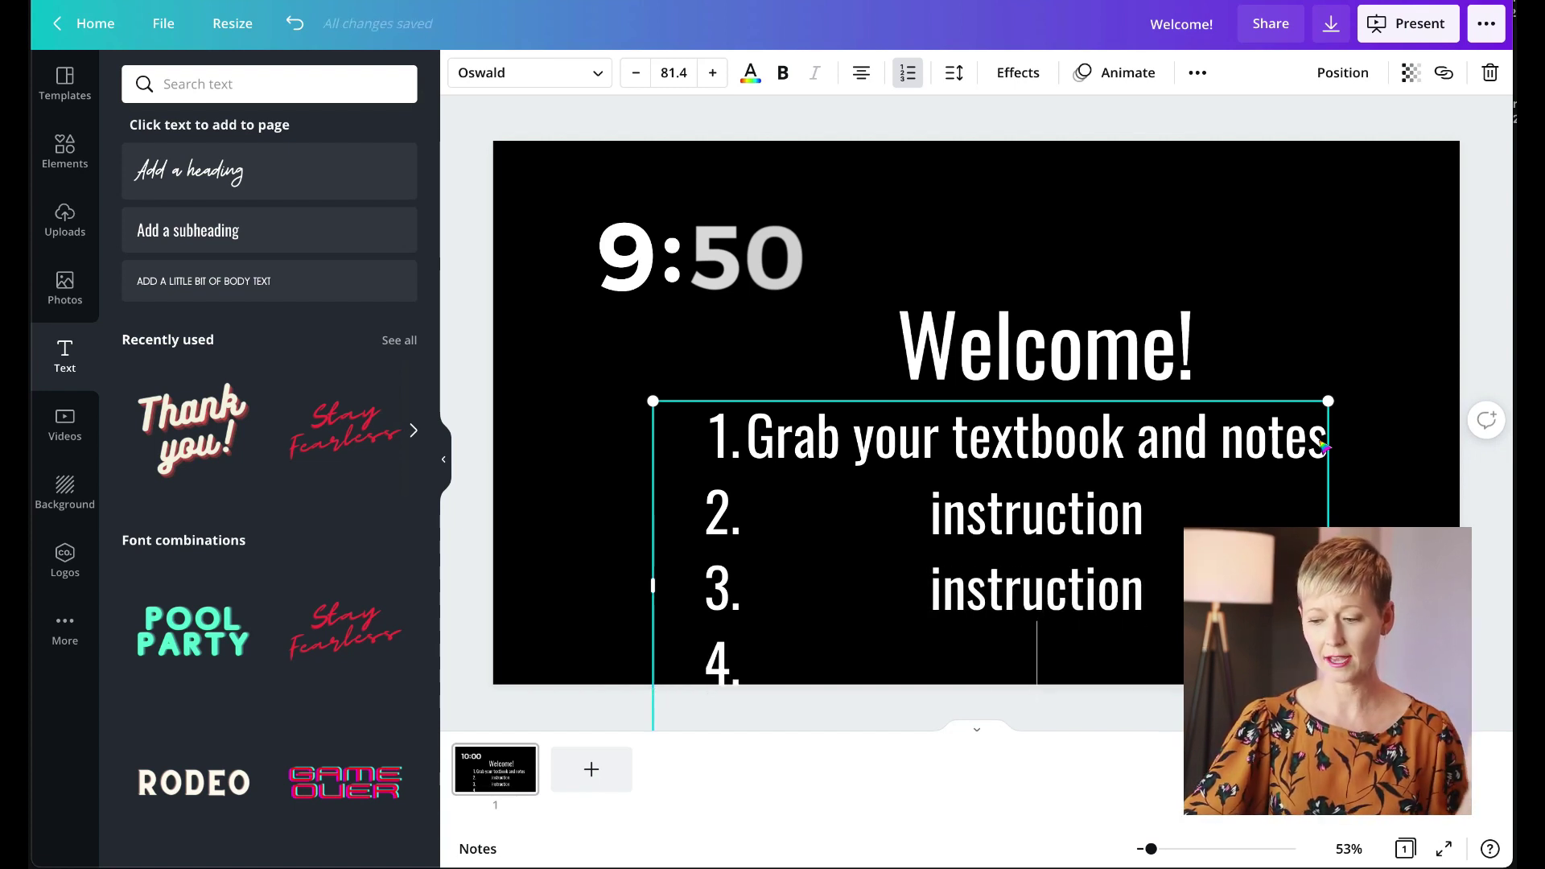
key("BackSpace")
Step: Try moving the numbered list higher on the slide, then undo the move
left_click(1377, 268)
left_click_drag(1231, 476, 1231, 438)
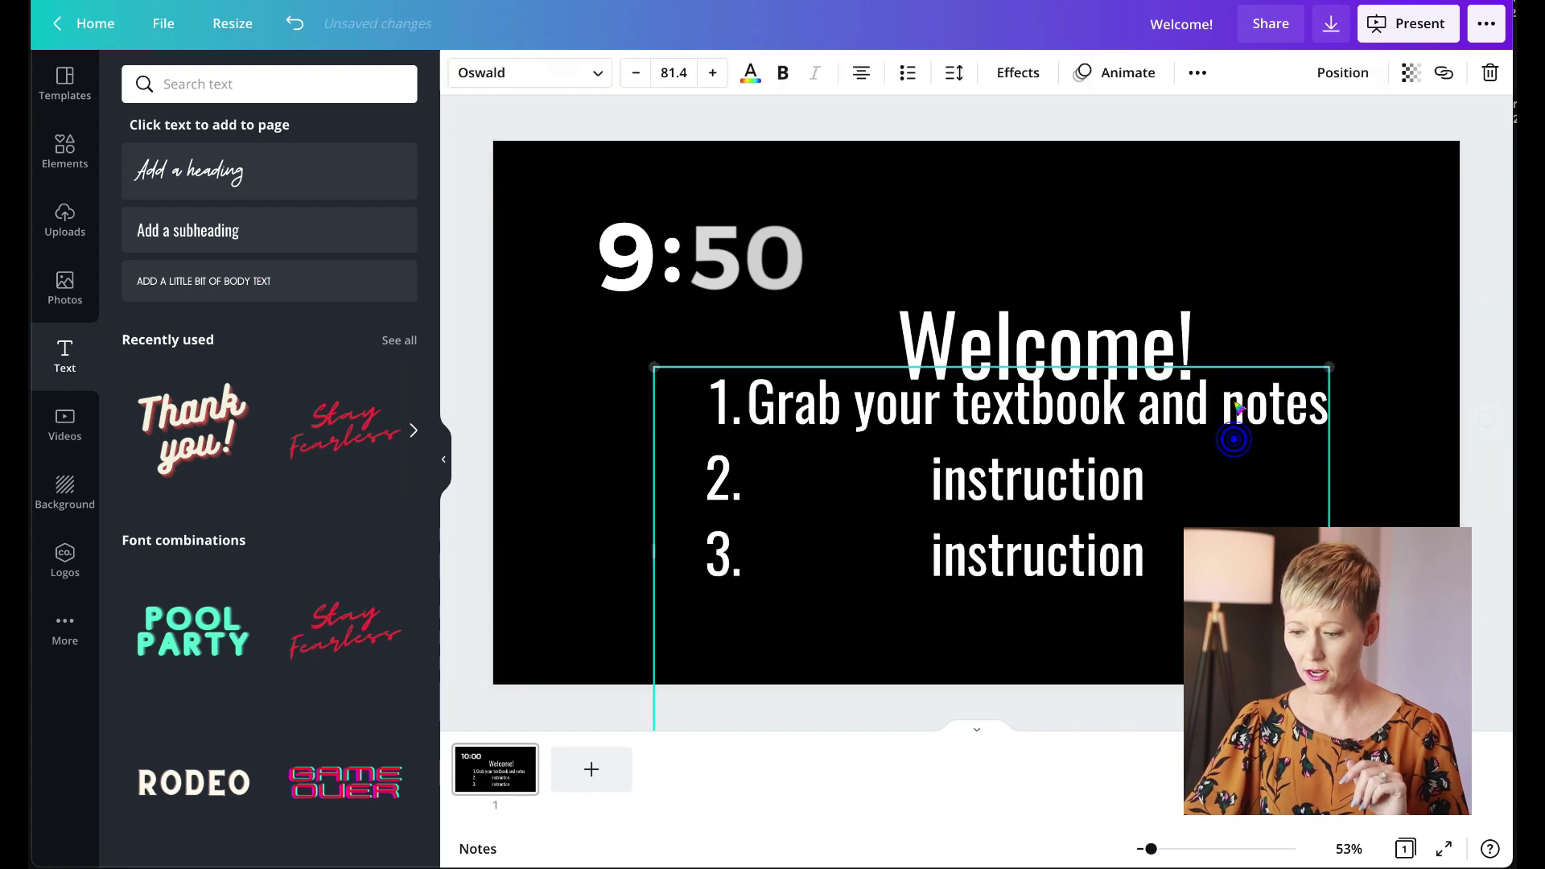
key("ctrl+z")
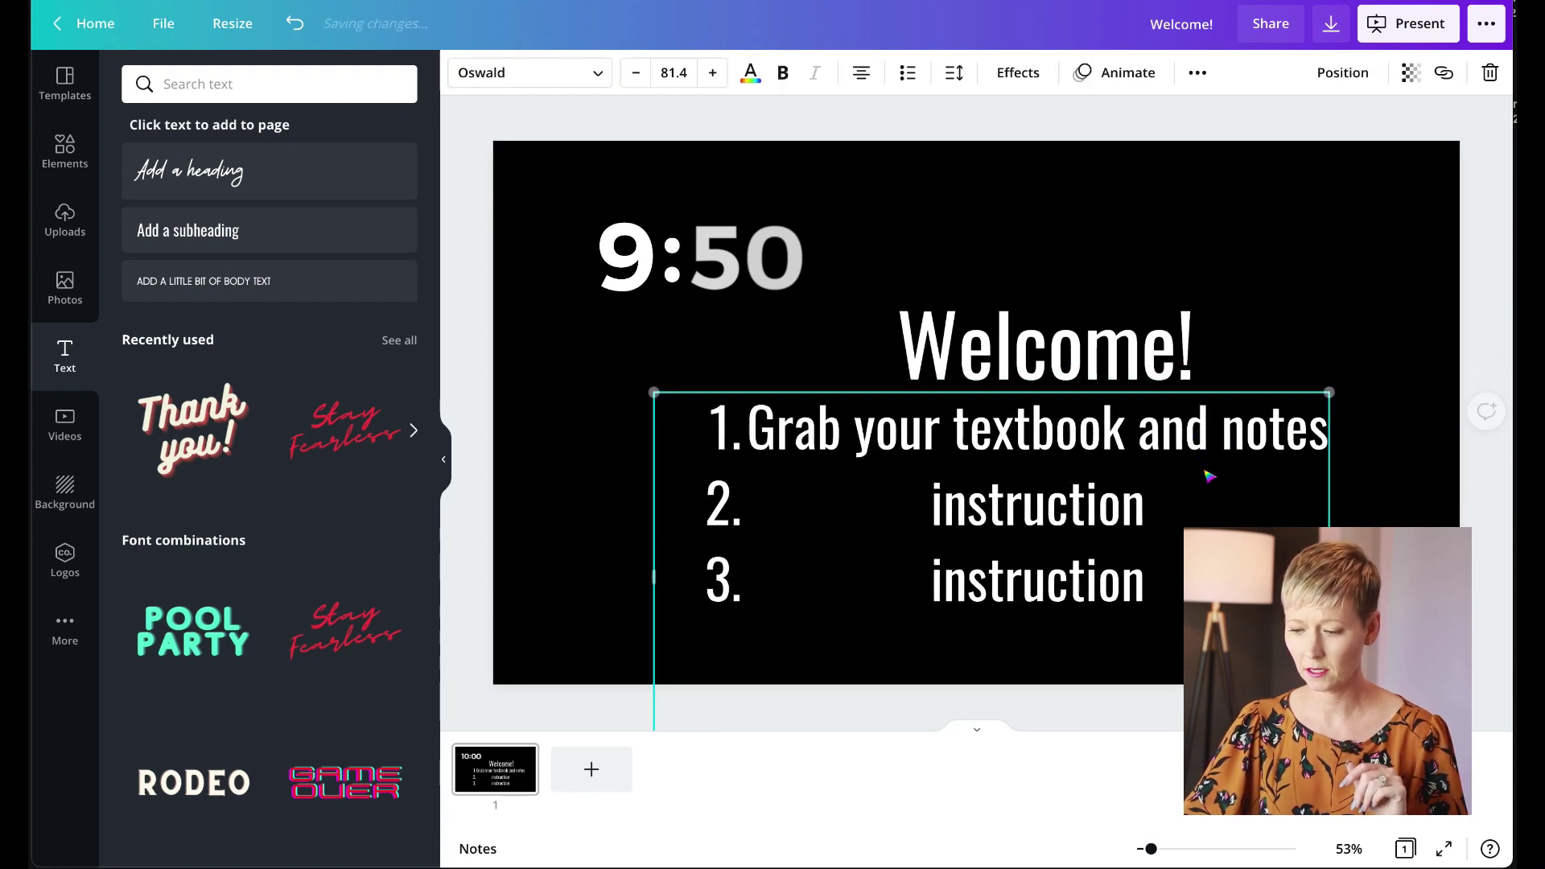
Step: Shrink the numbered list to 61.6 and place it under the Welcome! heading
left_click_drag(1329, 402, 1113, 453)
left_click(1269, 339)
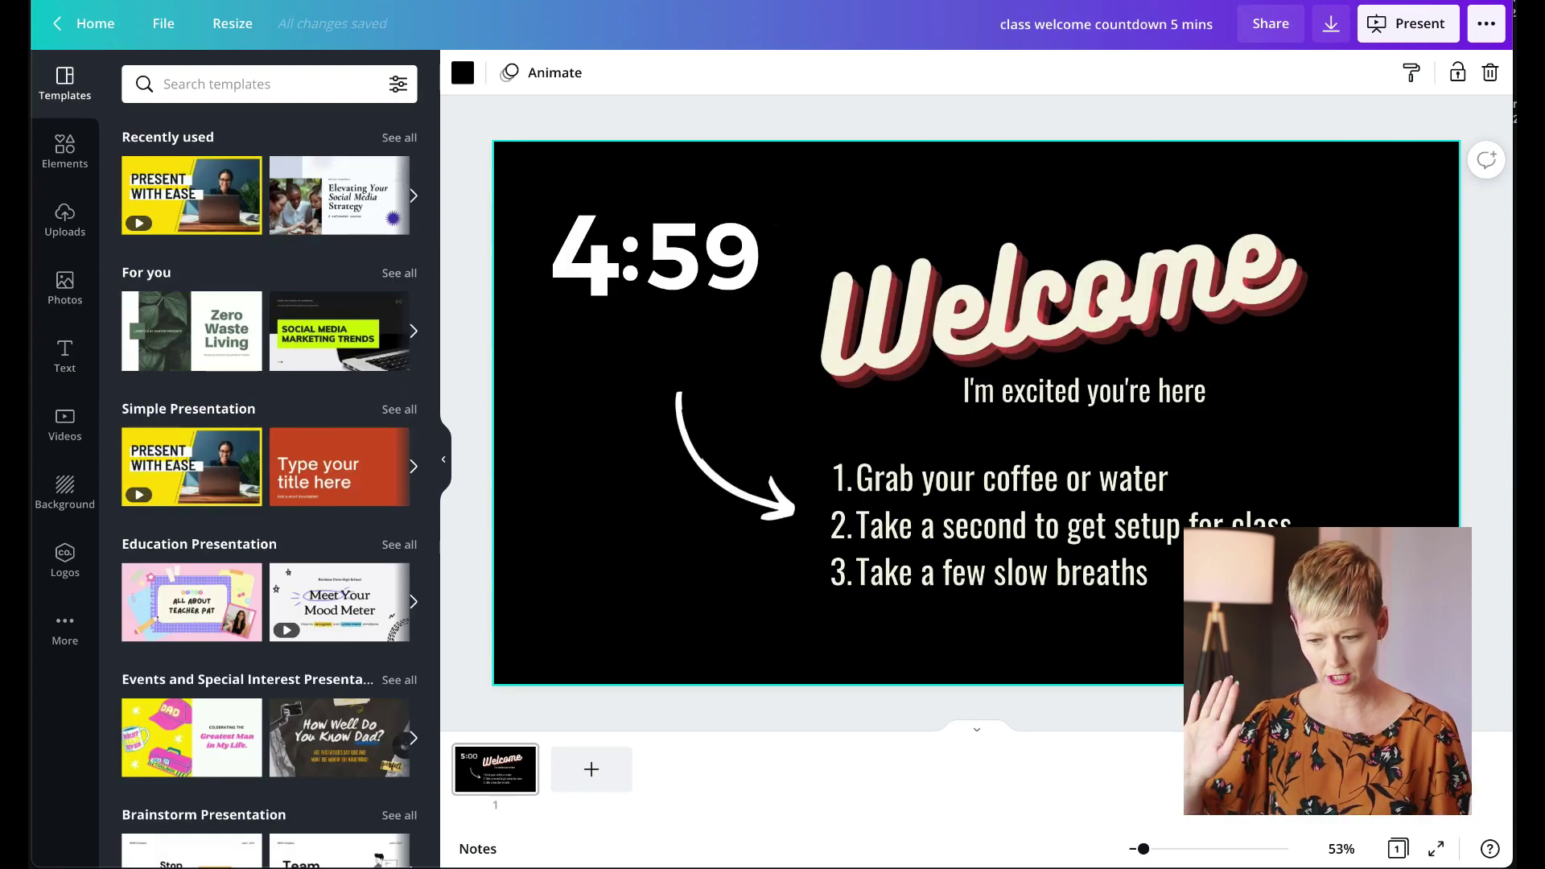
Step: Select the 4:59 timer video in 'class welcome countdown 5 mins', then deselect it
left_click(674, 263)
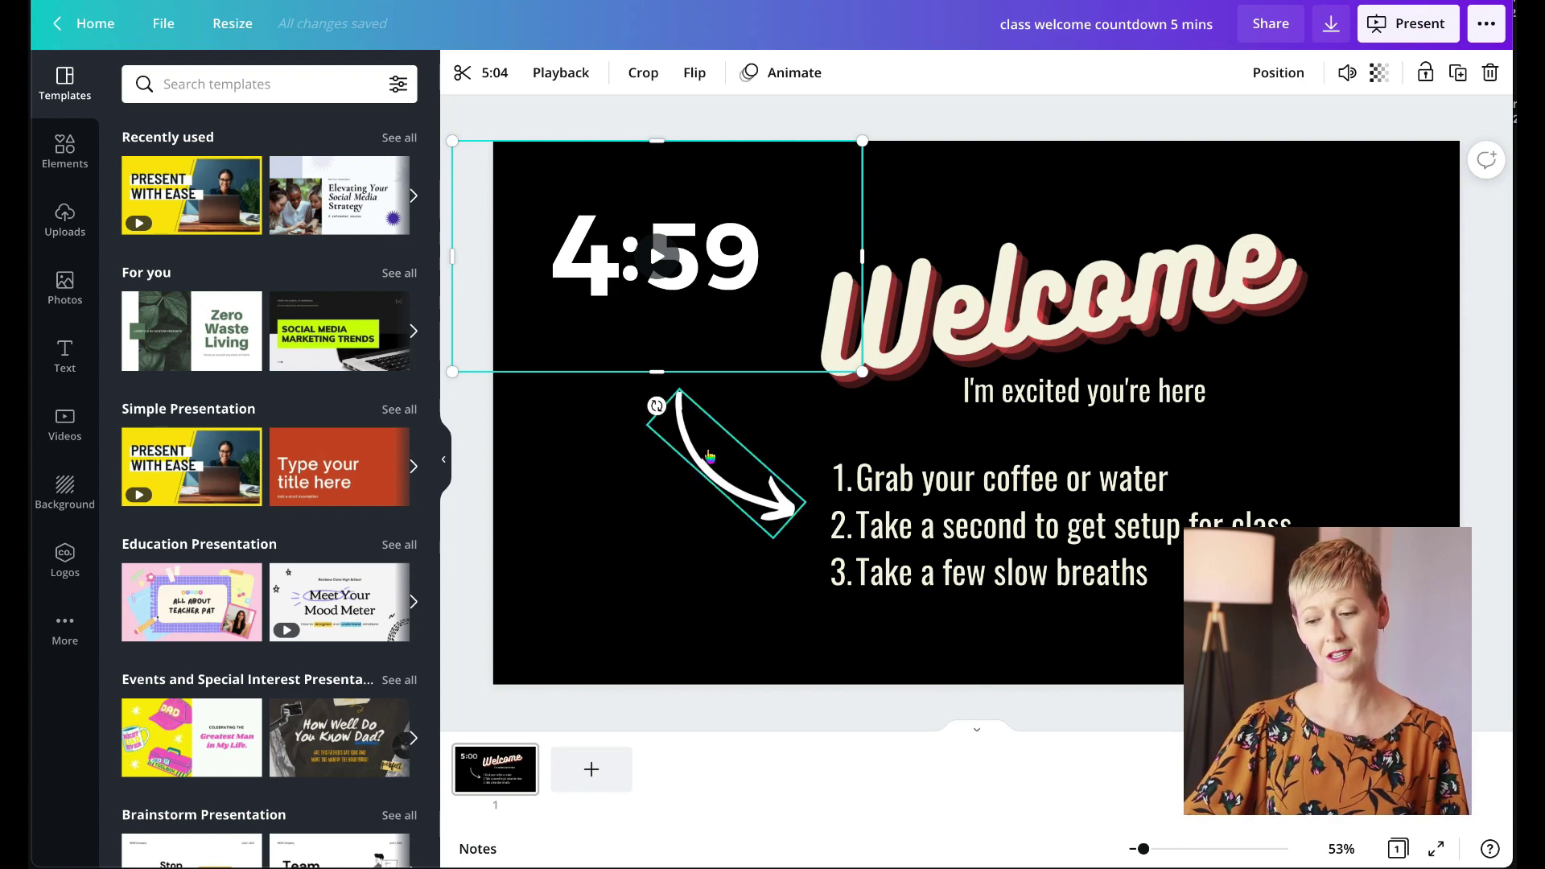
left_click(654, 573)
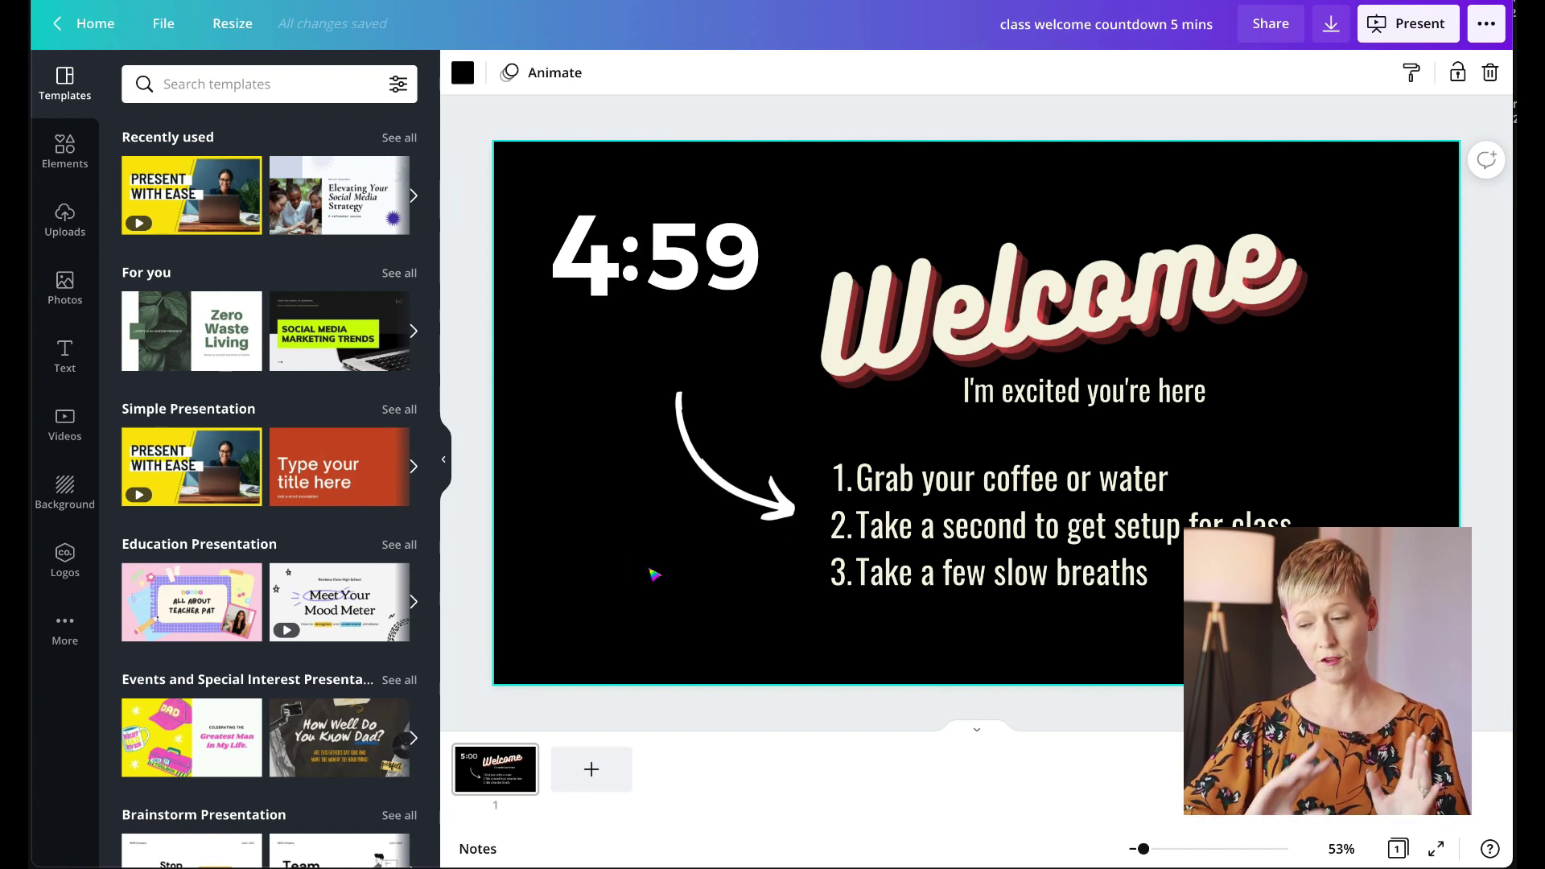
Step: Present the welcome countdown slide fullscreen using the Standard presentation type
left_click(1407, 32)
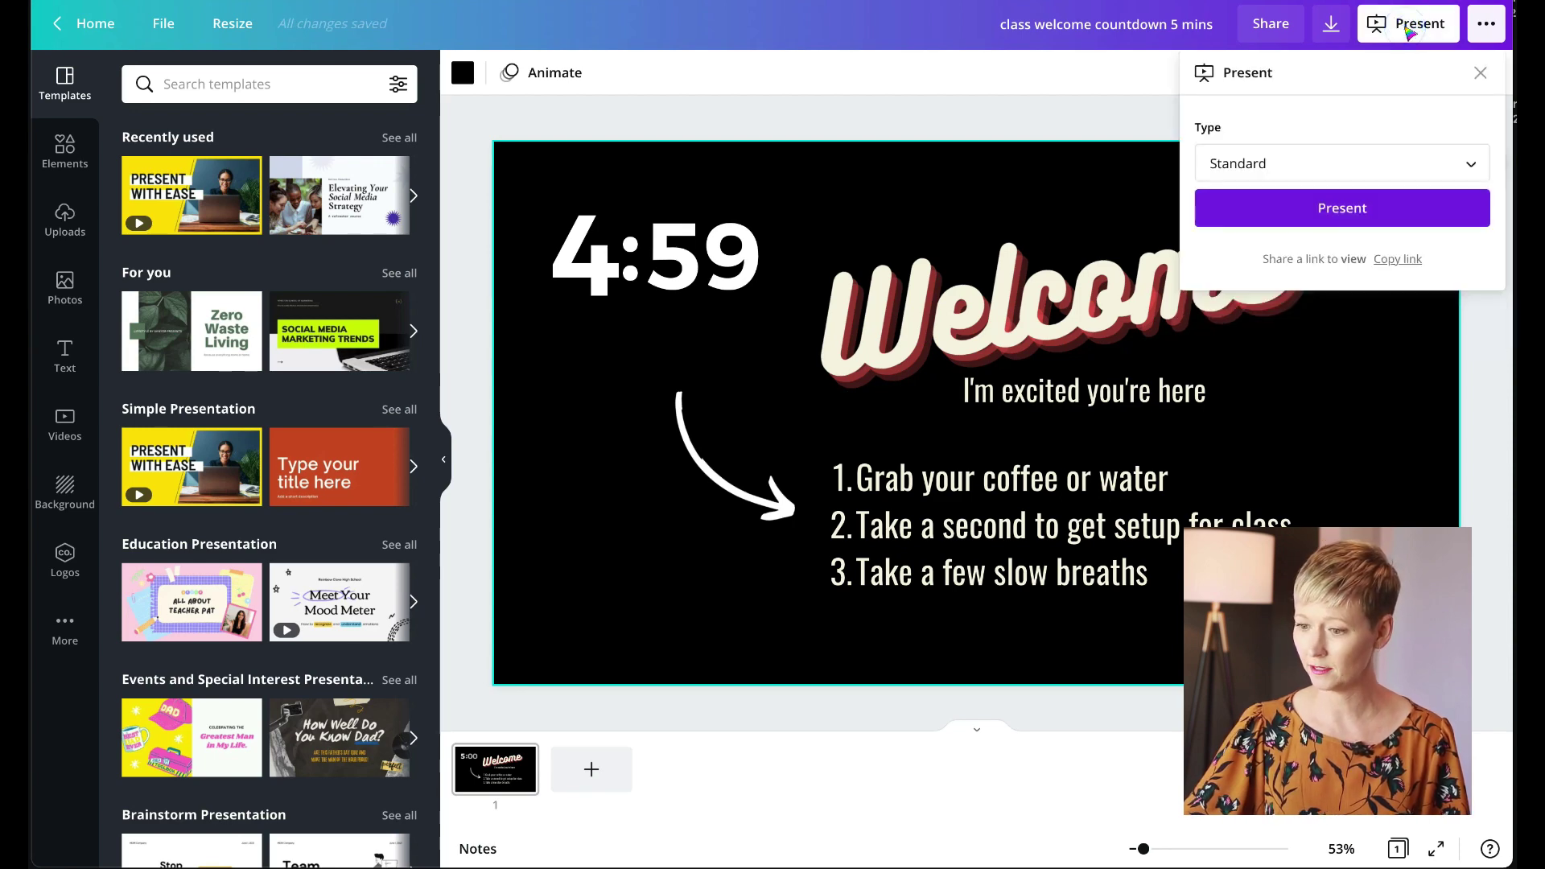
left_click(1328, 211)
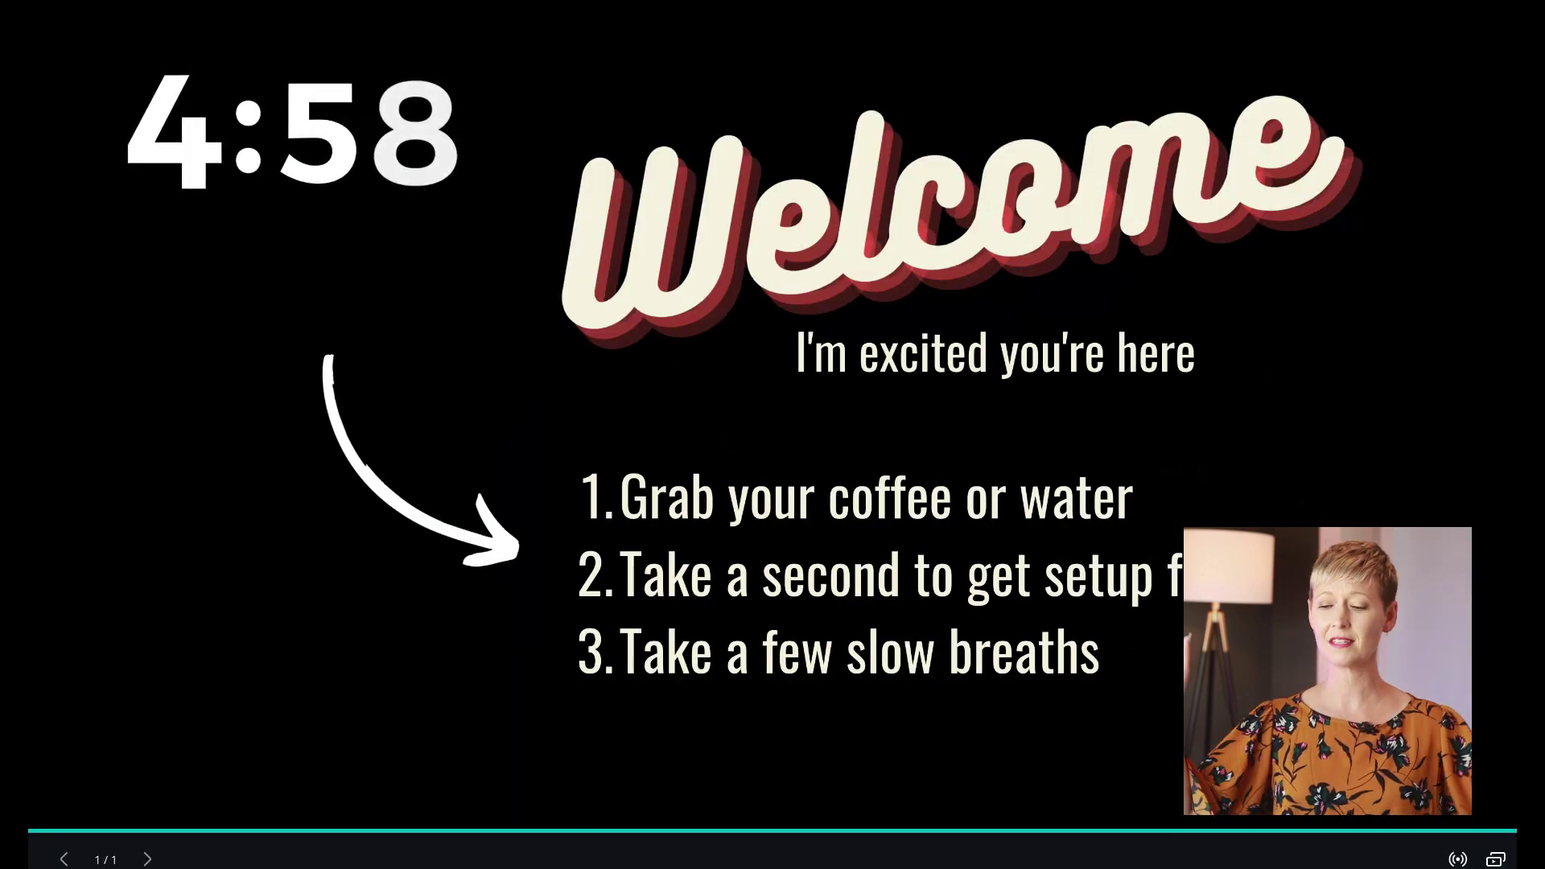